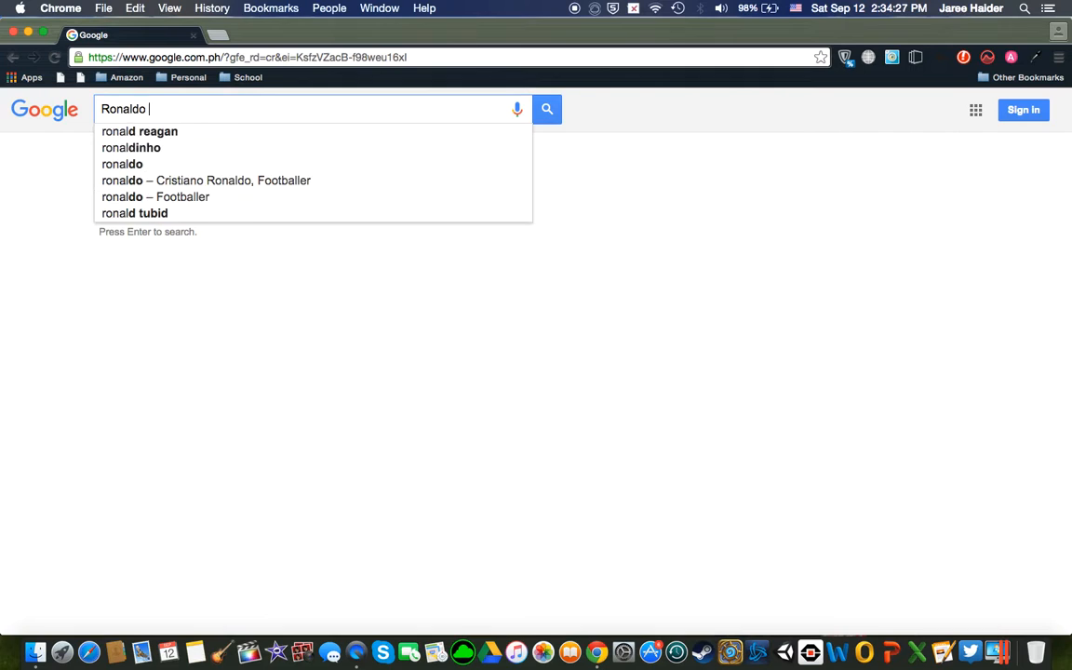
Search Google for "Ronaldo wallpaper" and look through the image results for example football wallpapers
key("Return")
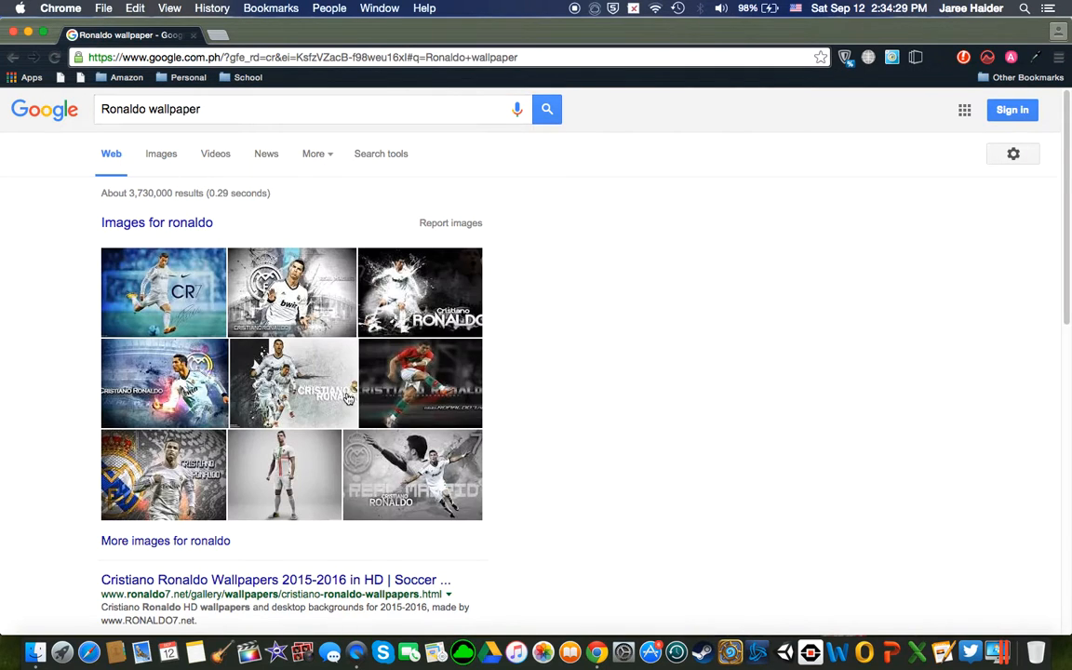
left_click(163, 155)
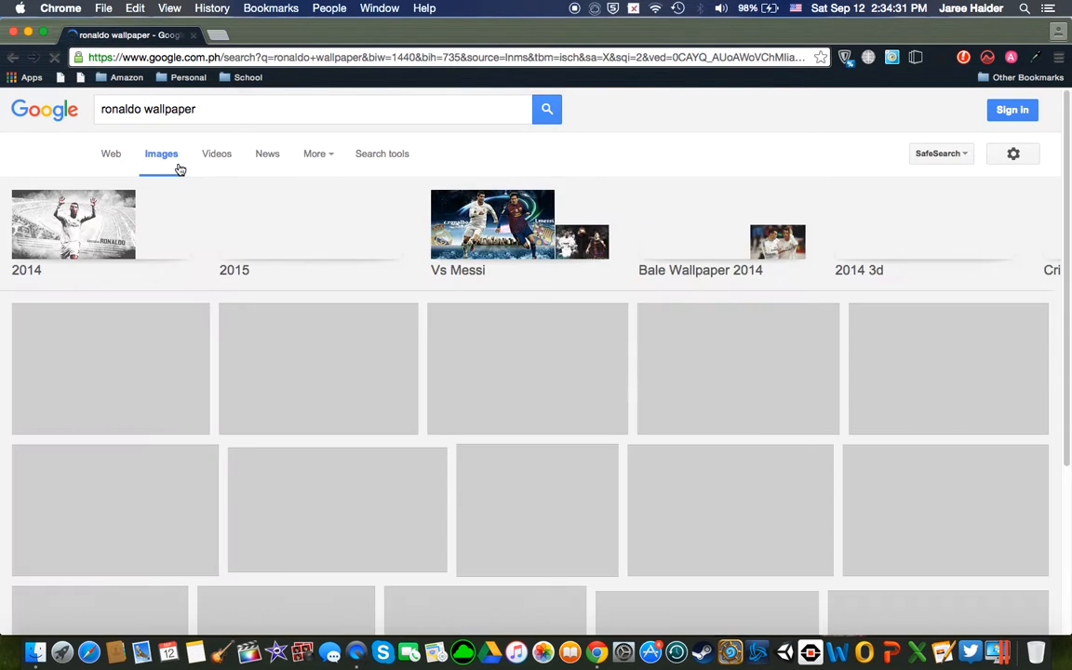
scroll(527, 269, "down", 2)
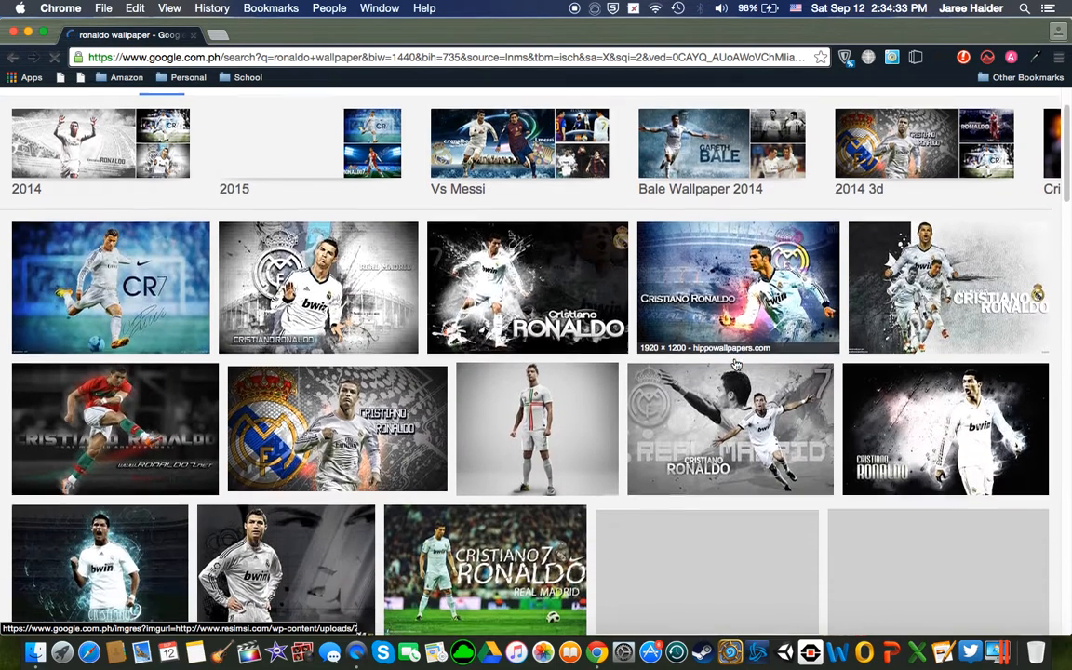
scroll(924, 529, "down", 2)
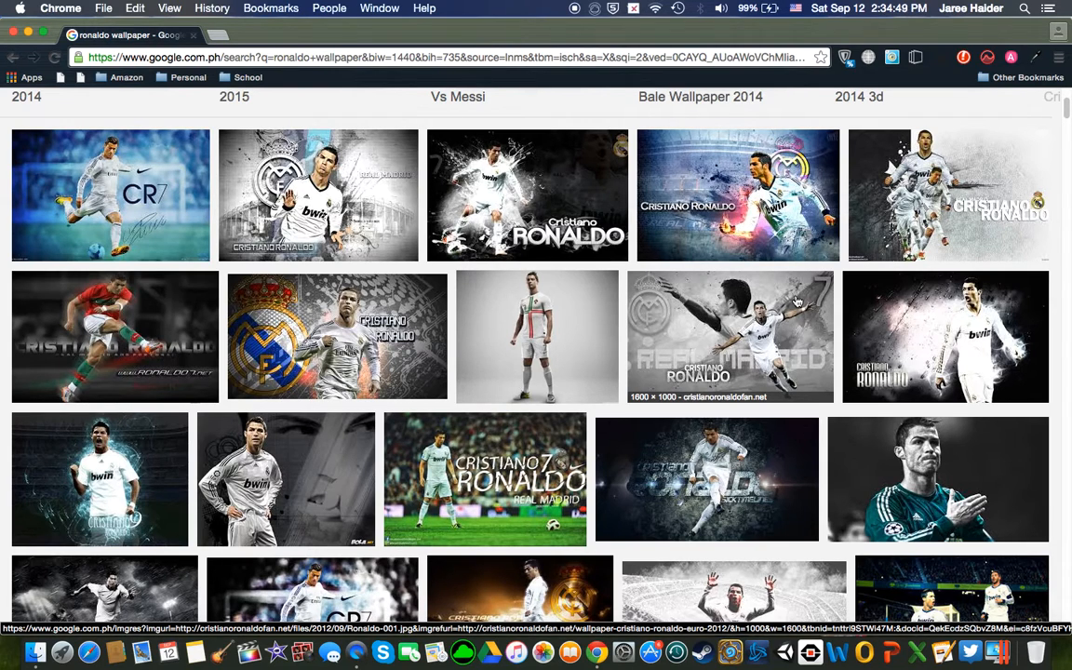
scroll(796, 300, "up", 3)
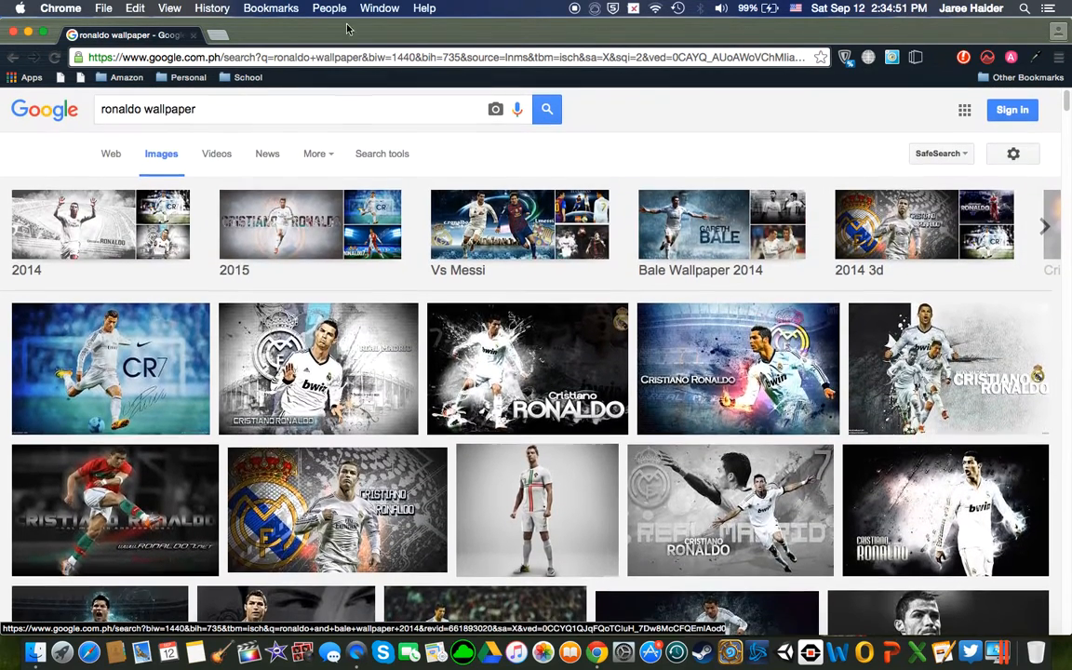
left_click(112, 156)
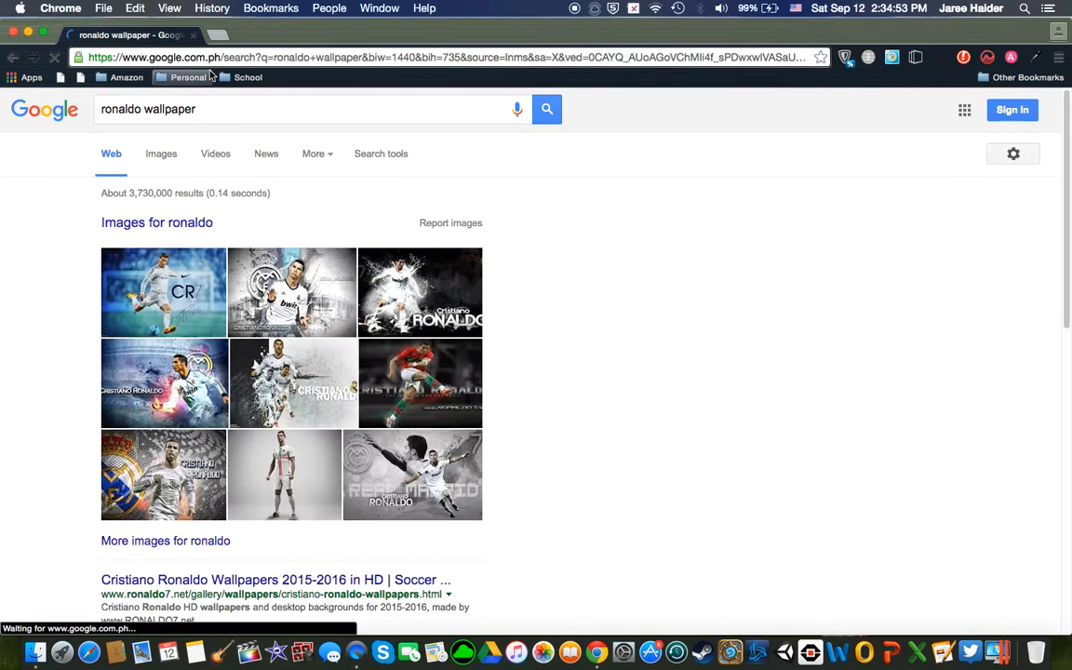
Search the web for Pixlr and open the Pixlr Editor from the results
left_click(226, 57)
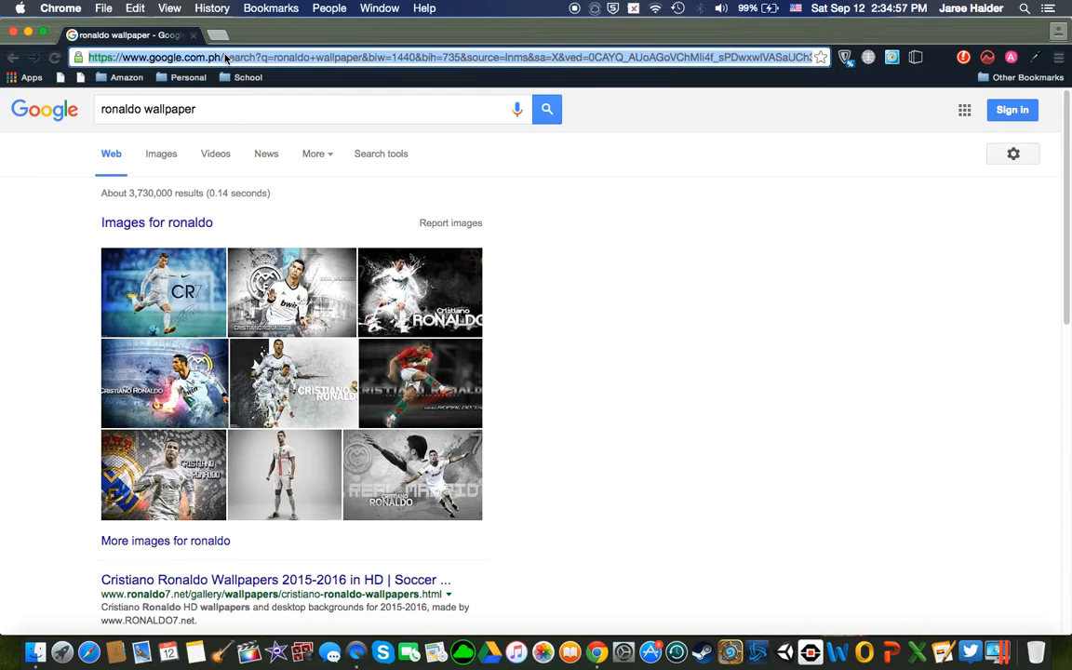
type("Pixlr")
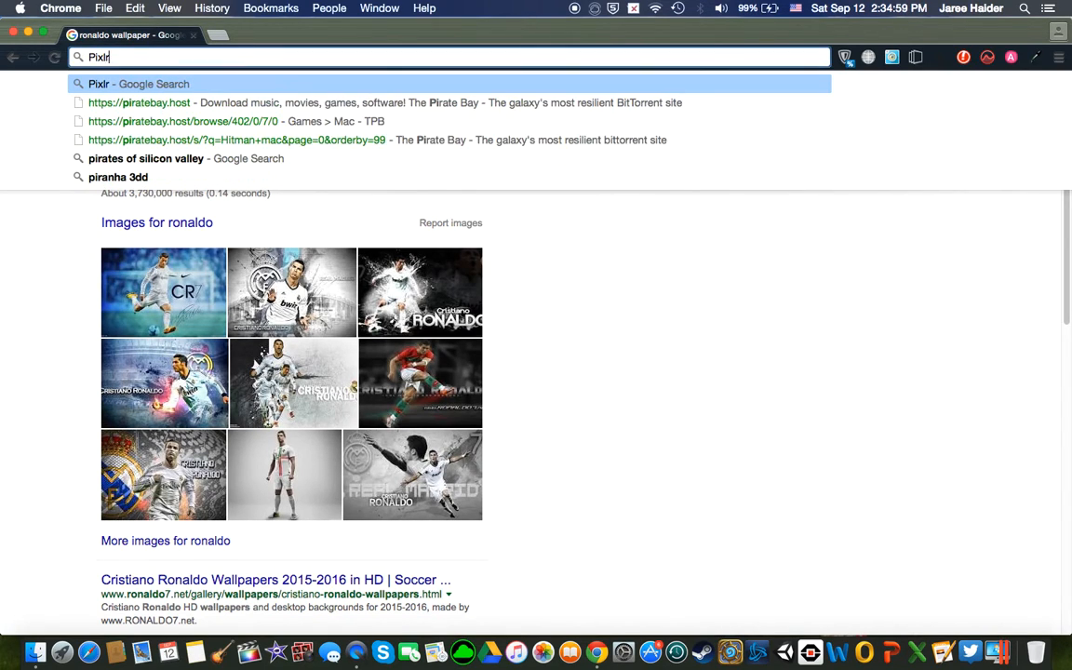
key("Return")
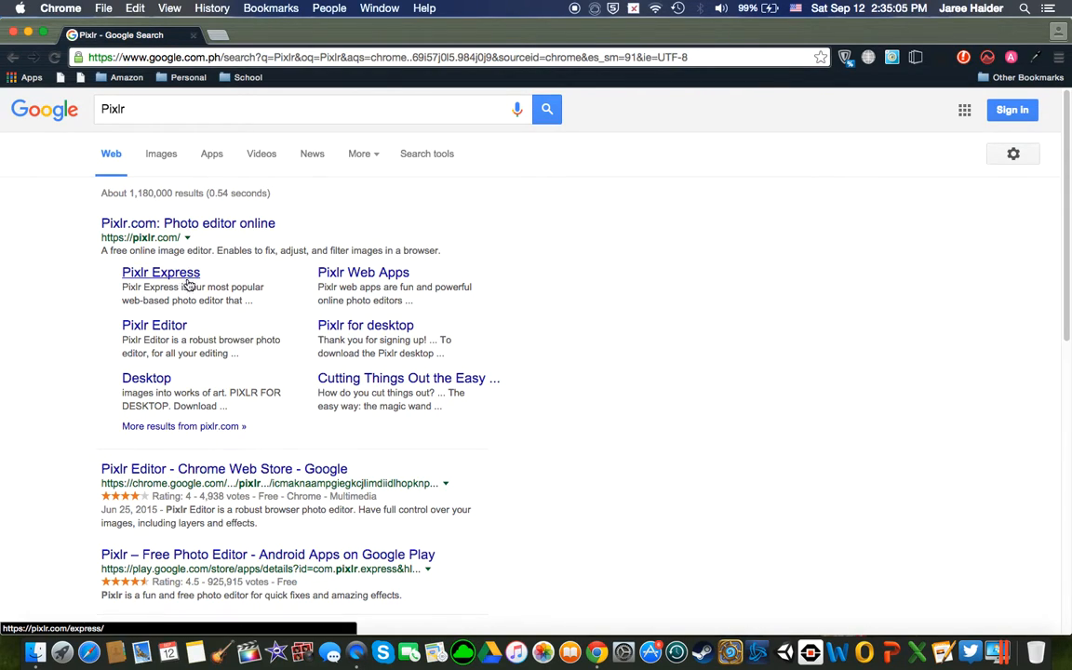
left_click(172, 331)
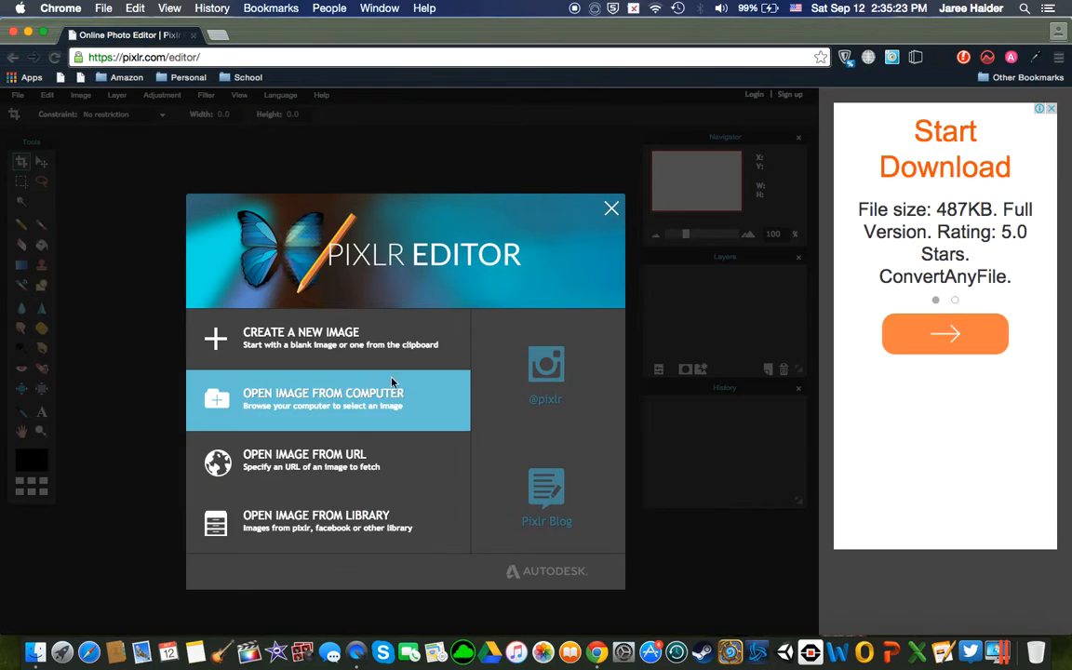
Create a new image named Legends with the 1024 x 768 preset and a transparent background
left_click(348, 348)
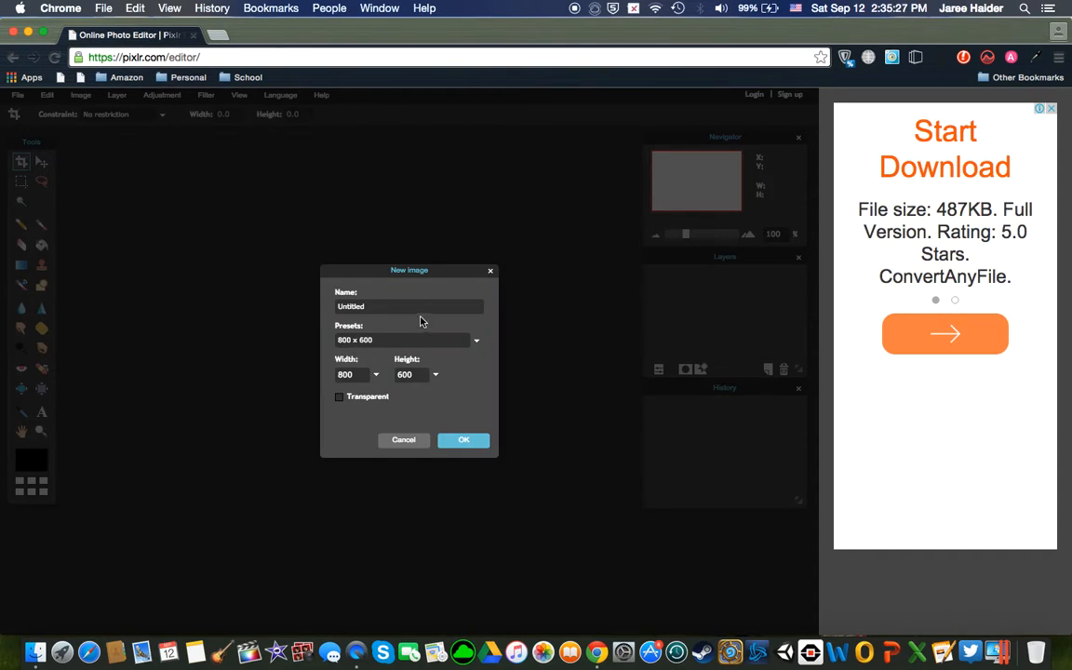
left_click_drag(404, 308, 330, 298)
type("Legends")
left_click(477, 341)
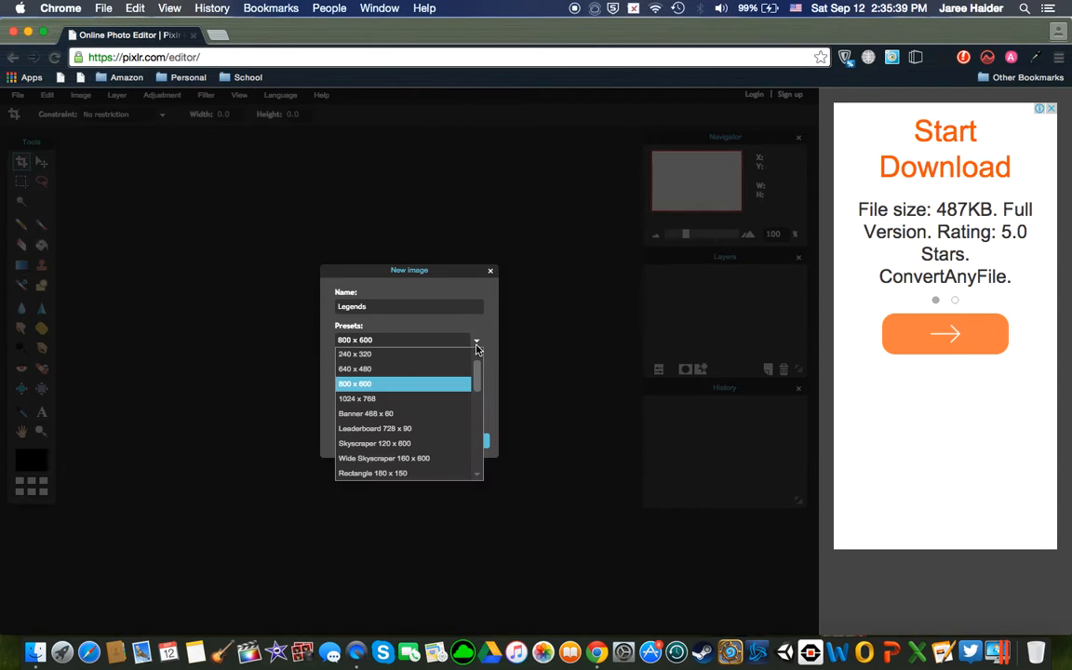
left_click(385, 401)
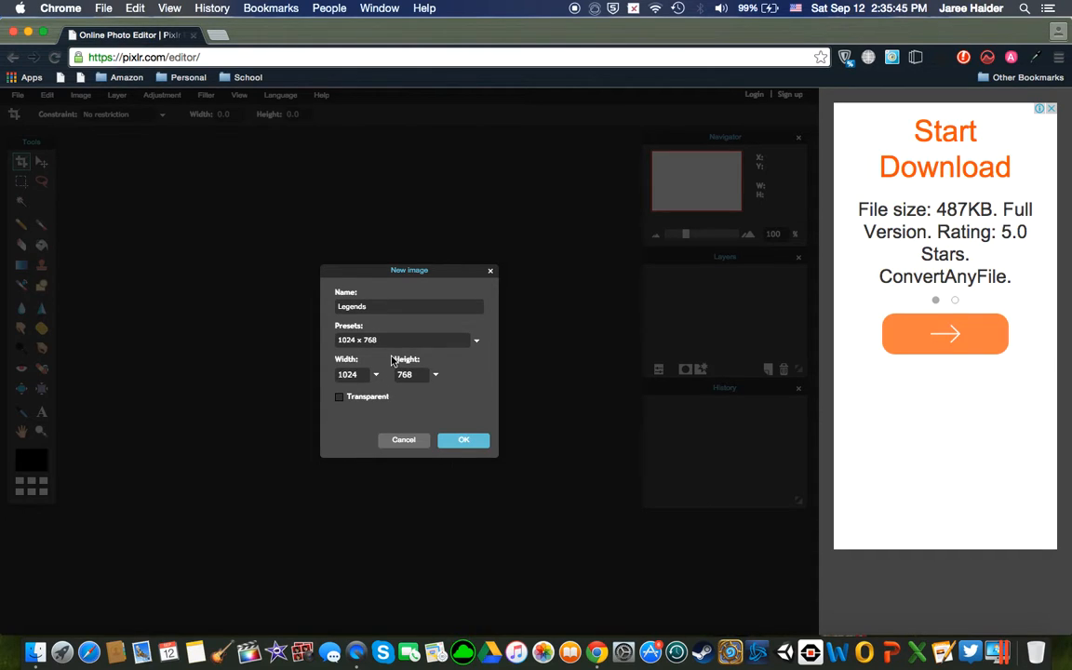
left_click(359, 399)
left_click(465, 443)
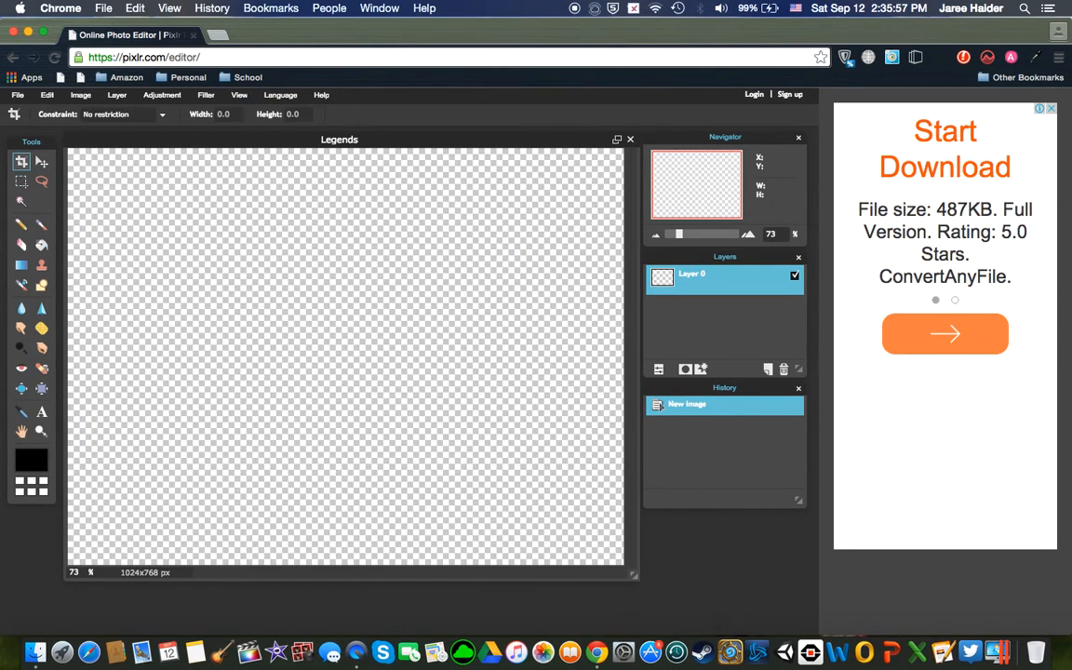
Adjust the size of the Legends image window slightly and close the History panel
mouse_move(635, 576)
left_mouse_down()
mouse_move(693, 600)
mouse_move(647, 614)
mouse_move(647, 575)
left_mouse_up()
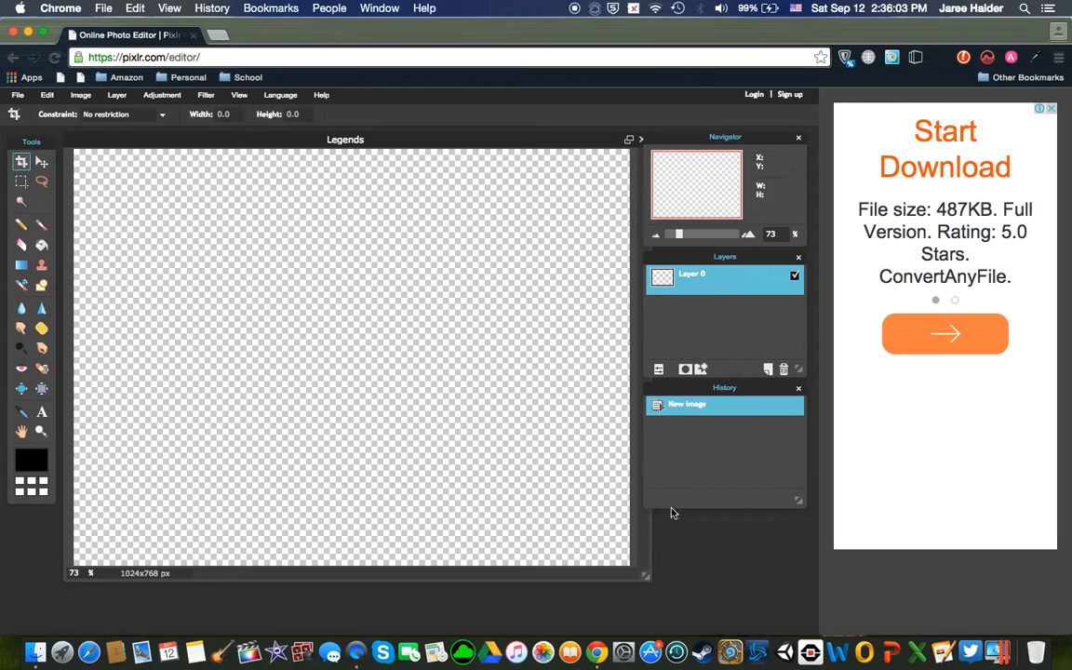
mouse_move(648, 572)
left_mouse_down()
mouse_move(641, 590)
mouse_move(651, 573)
mouse_move(636, 575)
left_mouse_up()
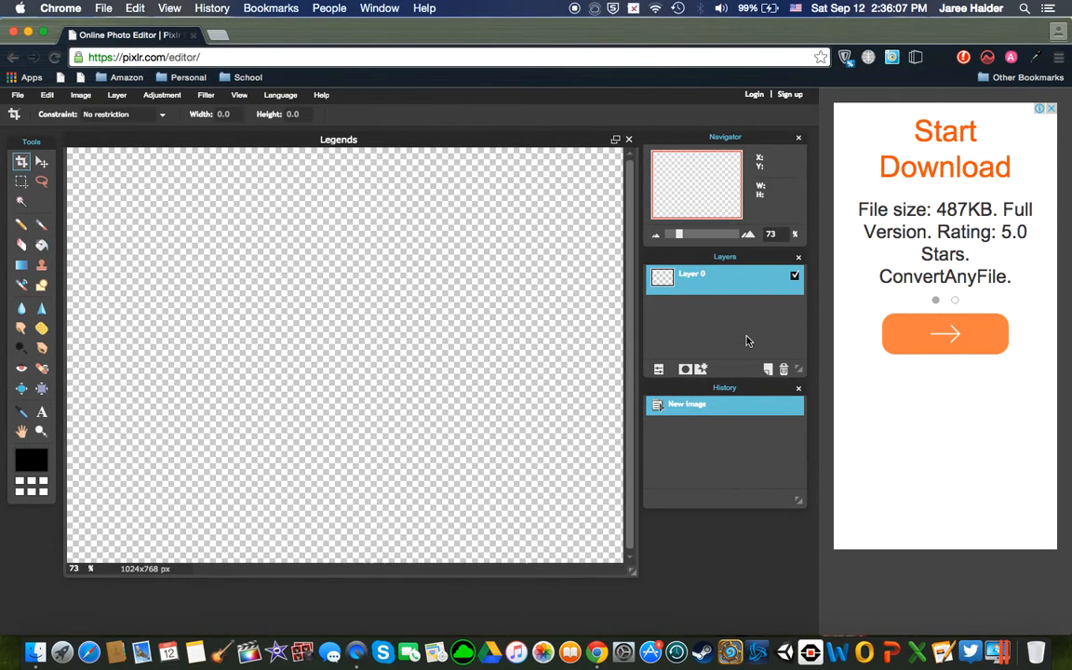
left_click_drag(733, 387, 733, 454)
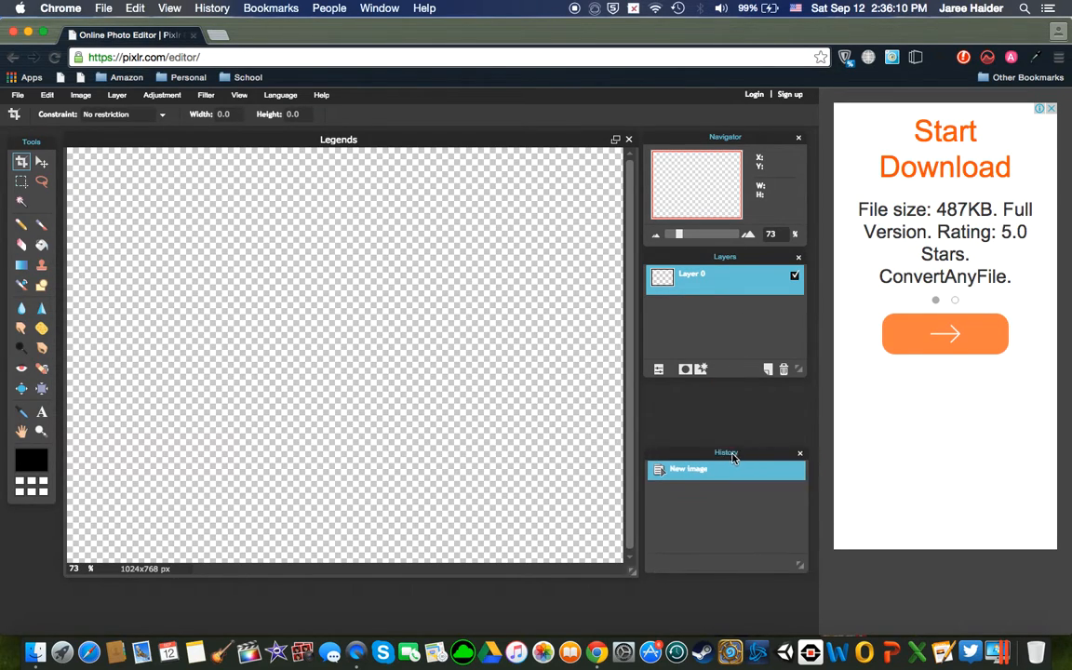
left_click(797, 454)
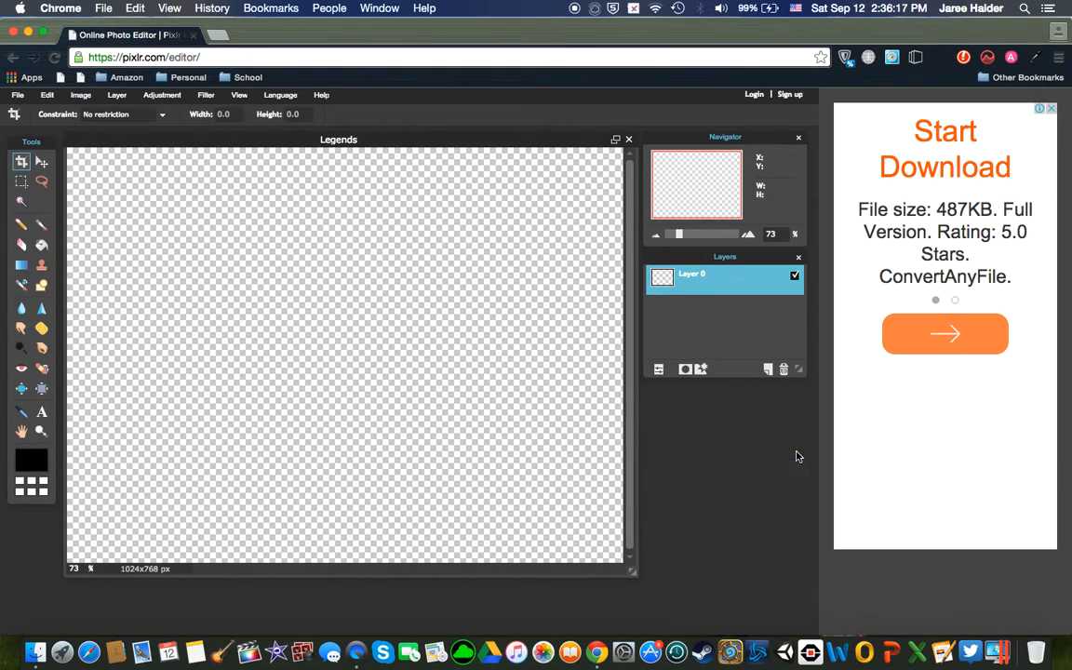
Lengthen the Layers panel, keep it directly beneath the Navigator, and slightly enlarge the Legends image window
left_click_drag(749, 256, 745, 437)
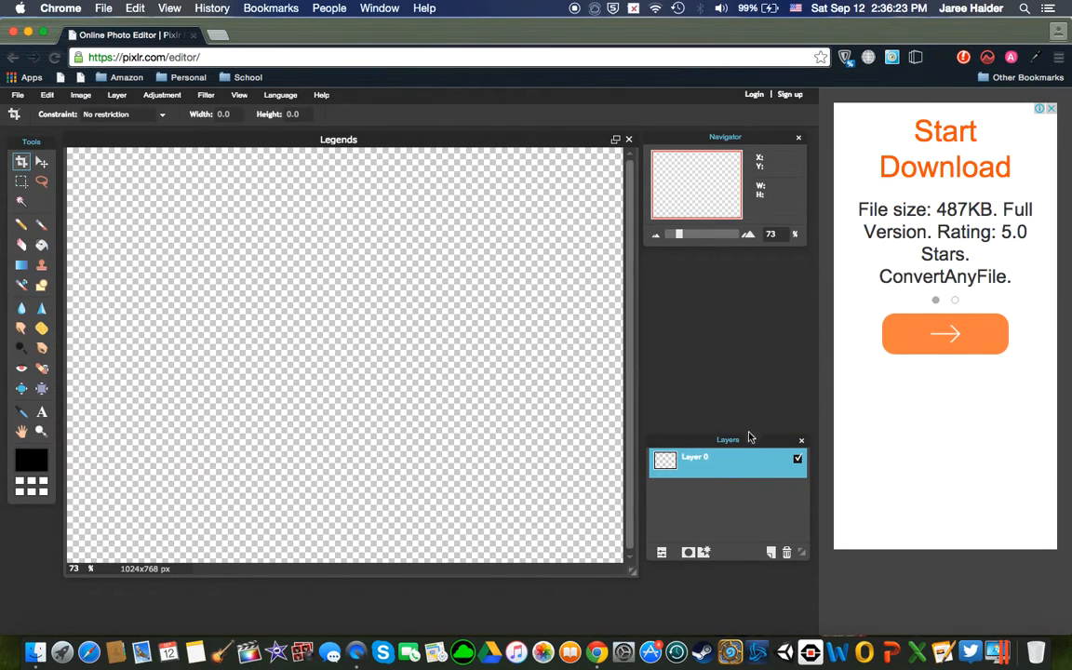
left_click_drag(802, 553, 802, 608)
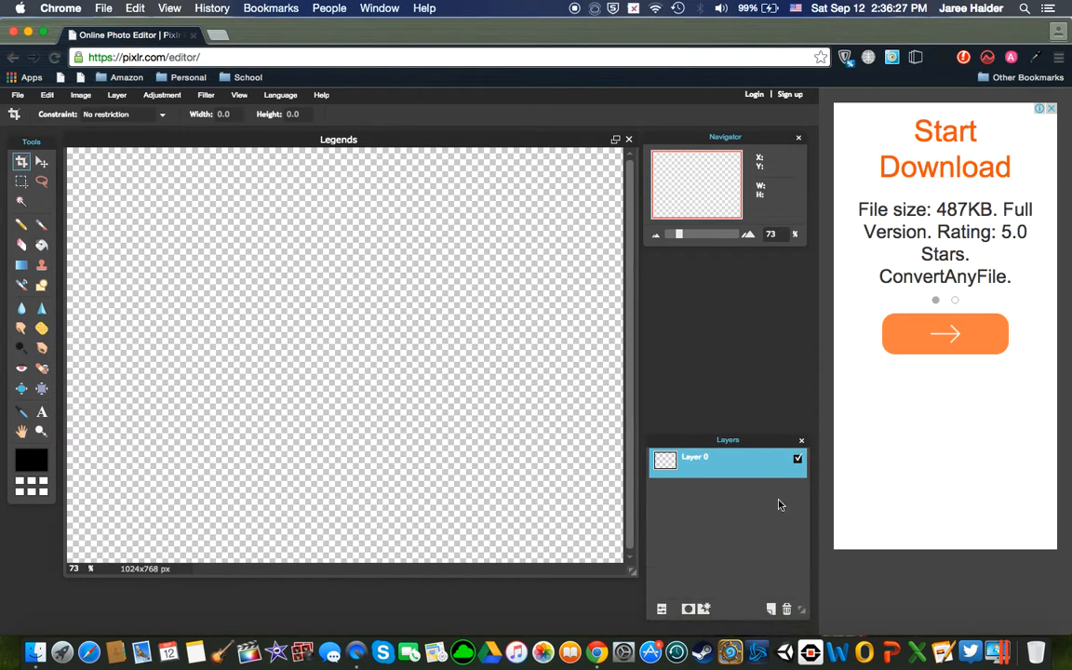
left_click_drag(745, 439, 742, 260)
left_click_drag(800, 434, 811, 543)
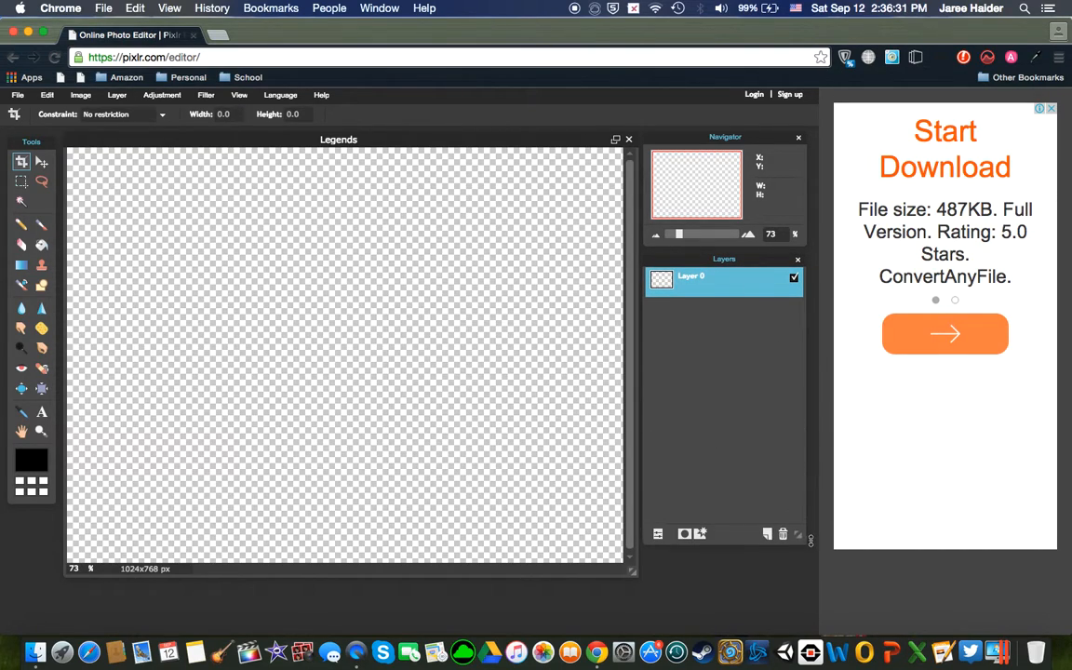
left_click_drag(633, 571, 647, 577)
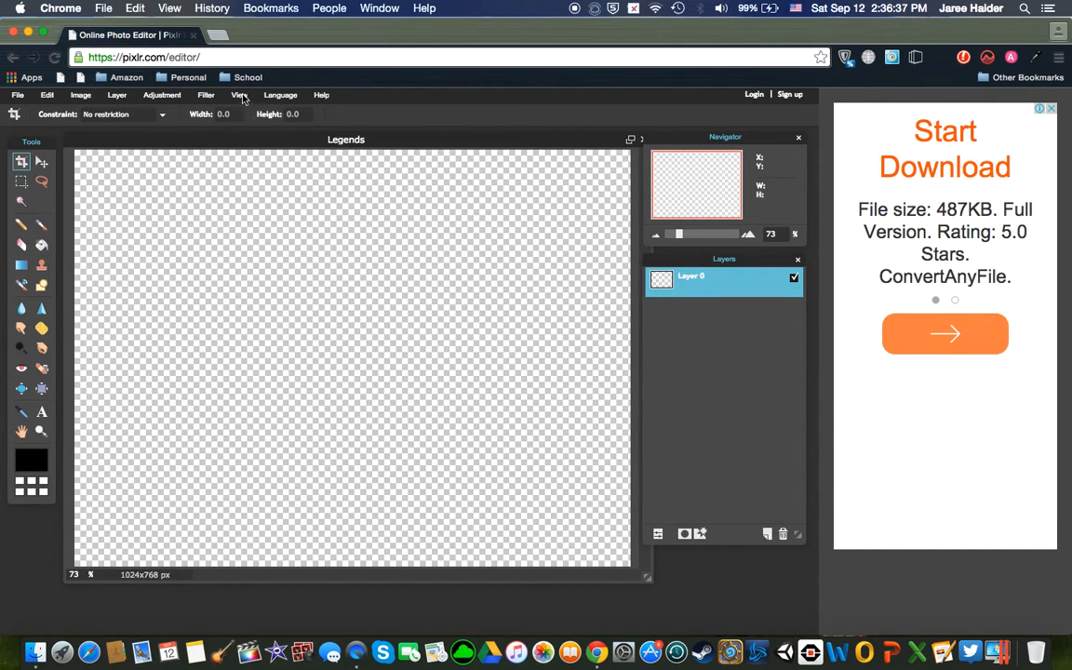
Search Google for Thierry Henry in a new browser tab and show the image results
left_click(217, 36)
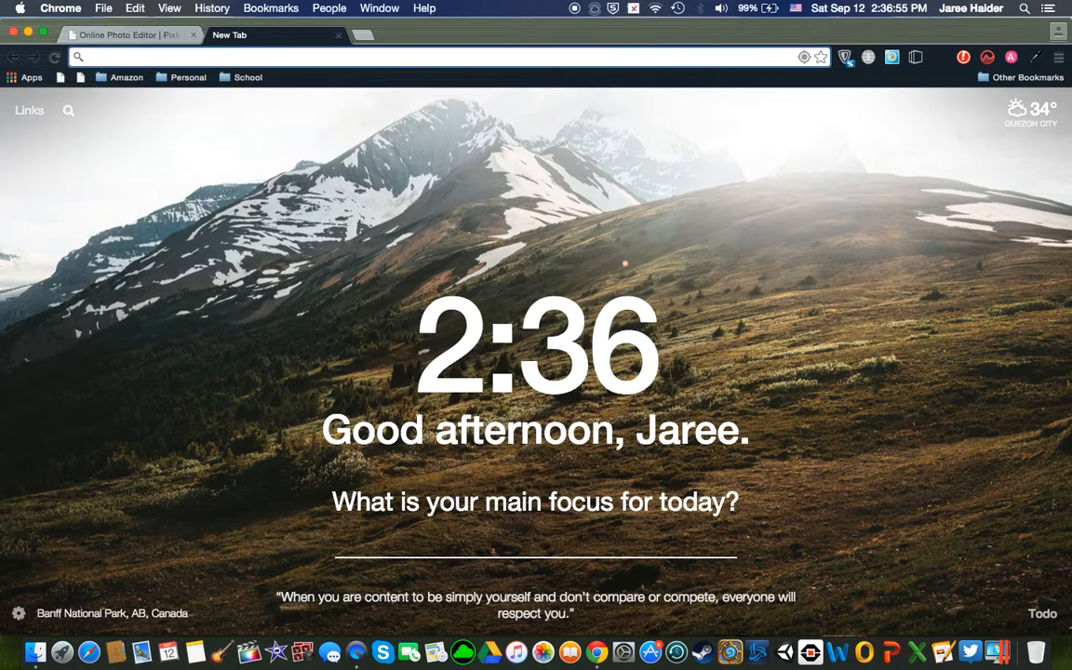
type("Thierry Henry")
key("Return")
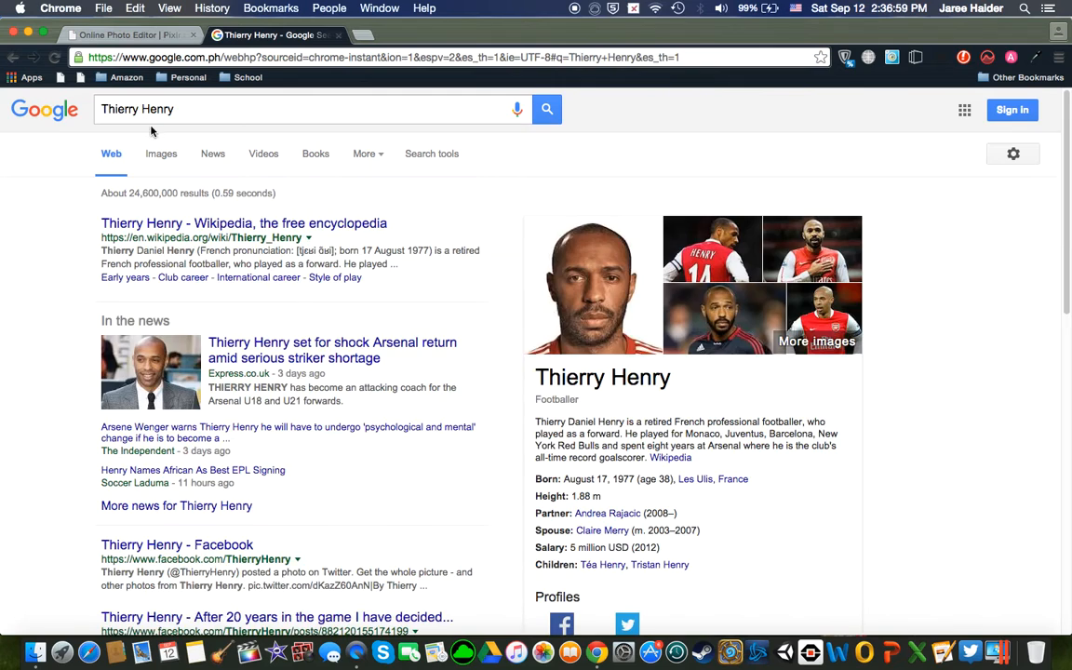
left_click(161, 153)
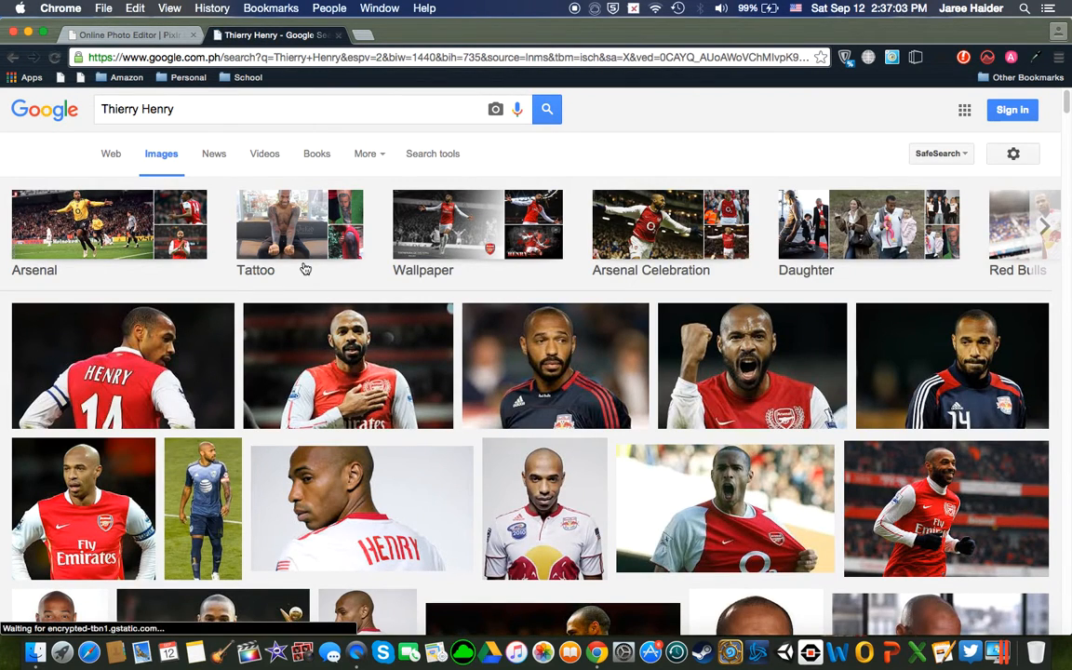
Filter the Thierry Henry image results by color to transparent images only
left_click(438, 165)
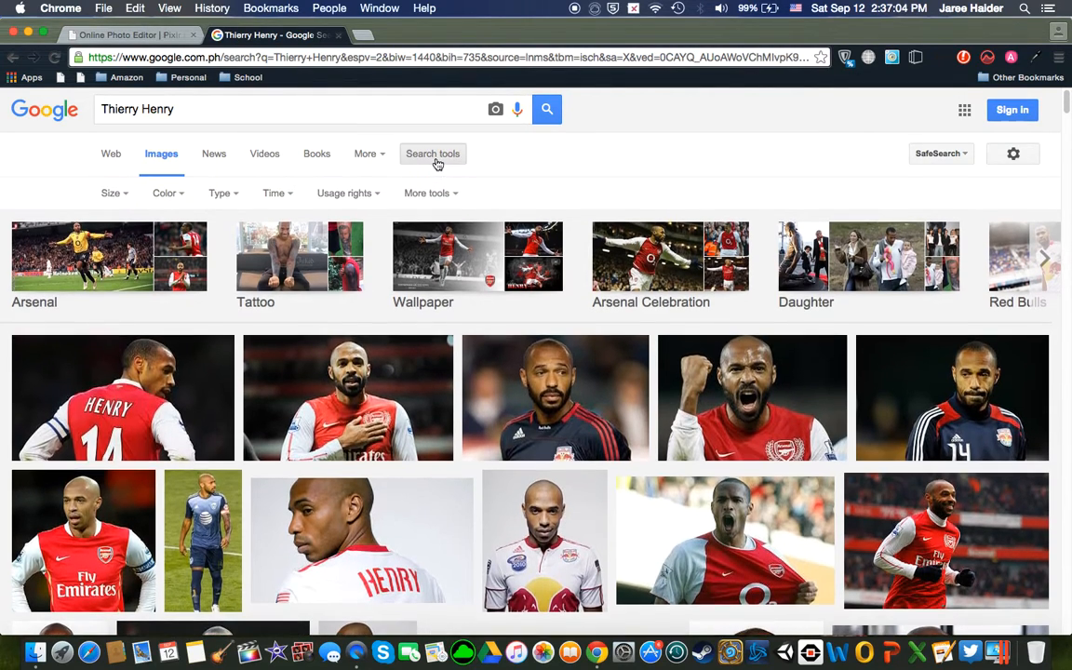
left_click(168, 194)
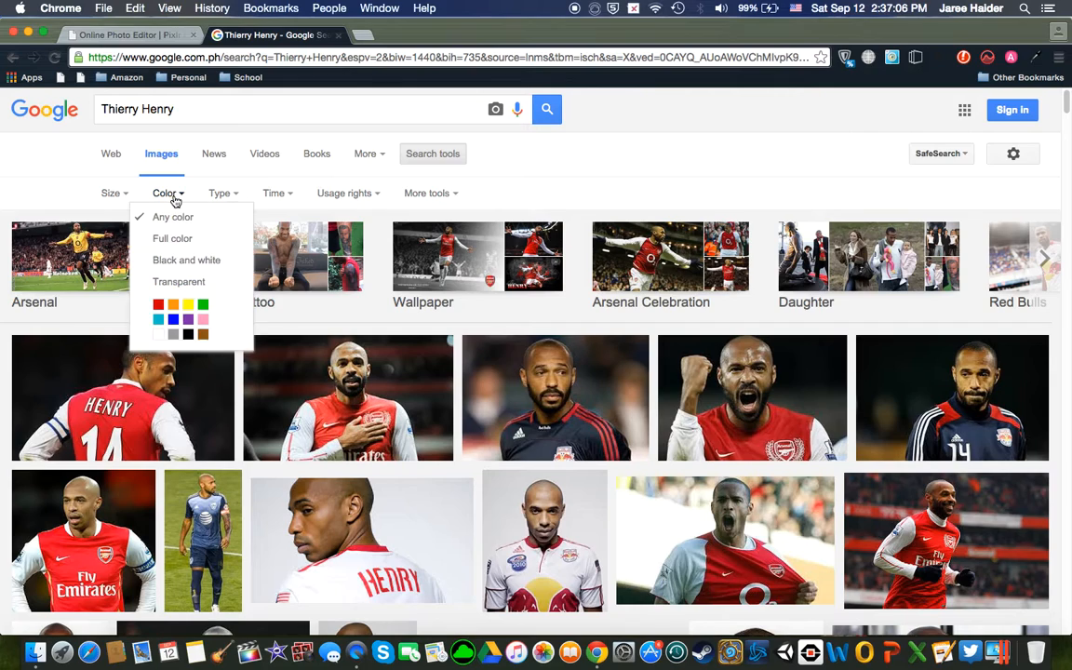
left_click(183, 284)
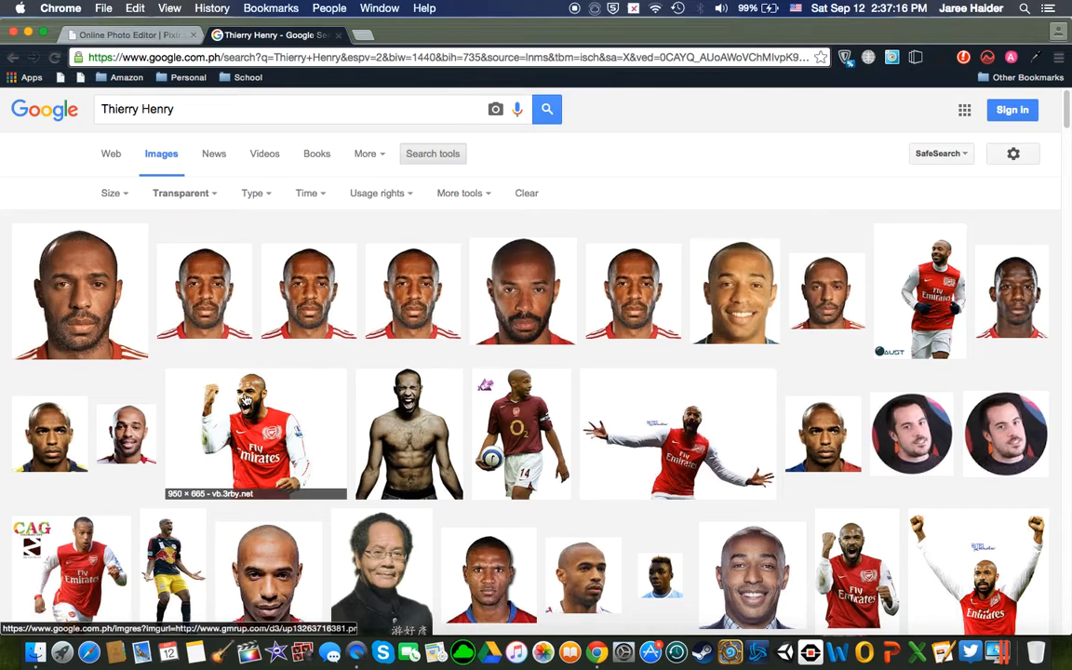
Preview the fist-raised Arsenal render of Thierry Henry and the FIFA 14 head portrait among the transparent images
scroll(437, 496, "down", 3)
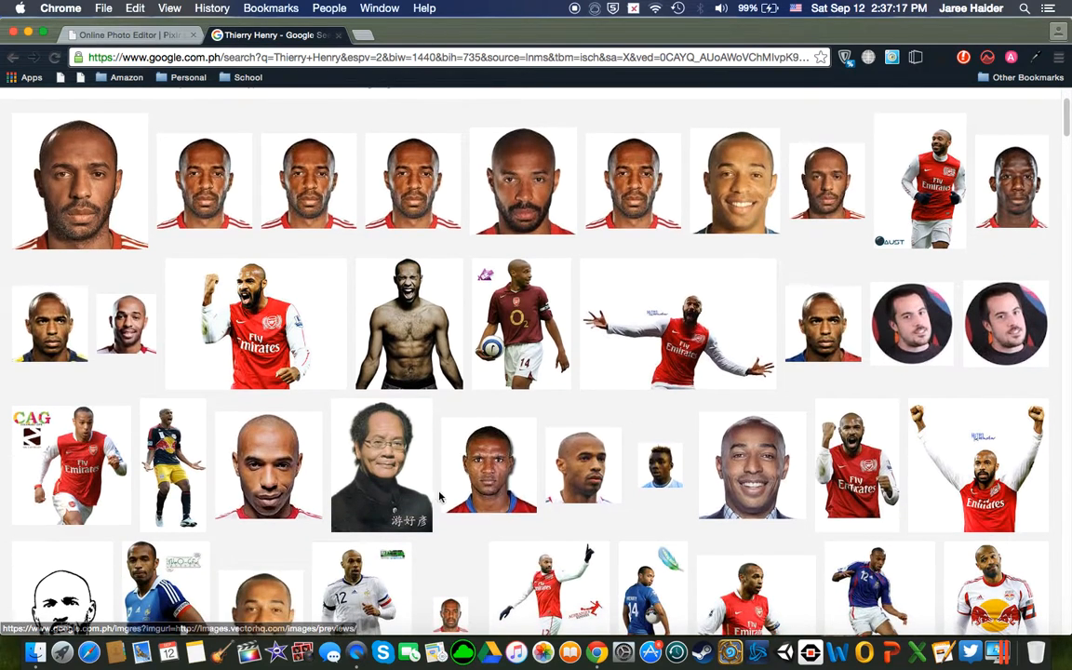
left_click(244, 291)
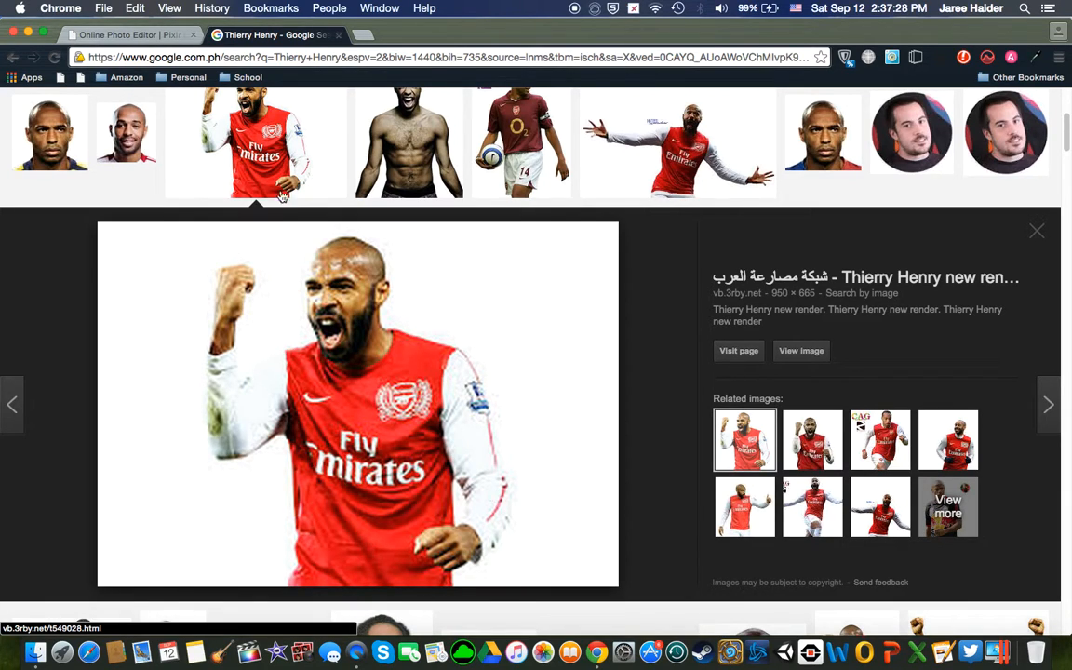
scroll(531, 376, "up", 4)
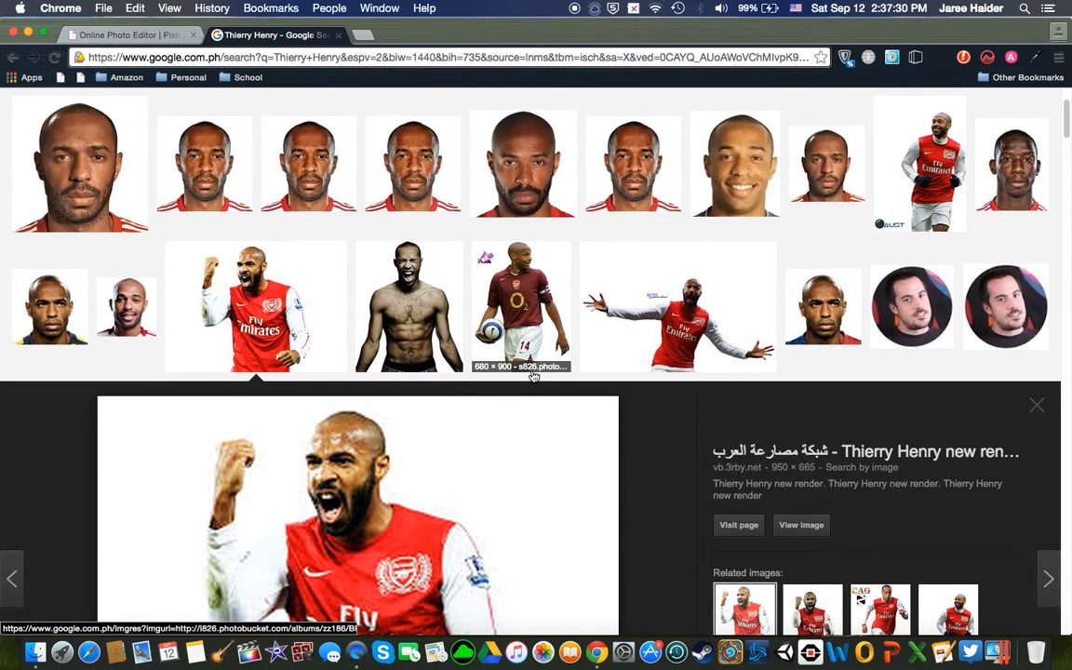
left_click(83, 187)
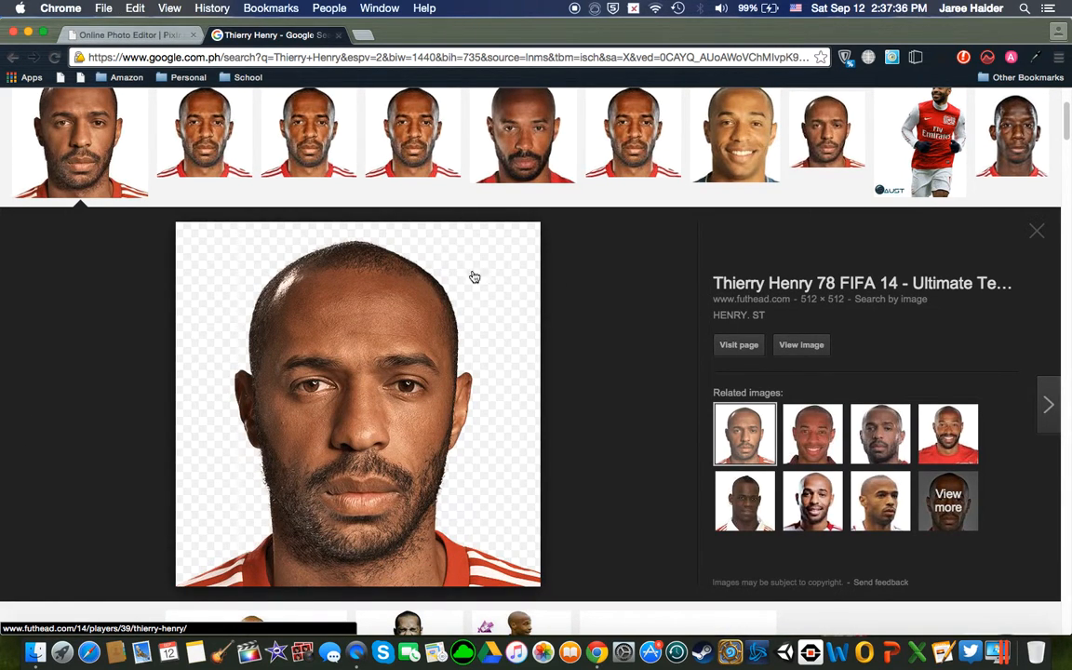
Find the full-length Red Bull render of Thierry Henry, 1871 × 2805, among the transparent image results and open its preview
left_click(113, 35)
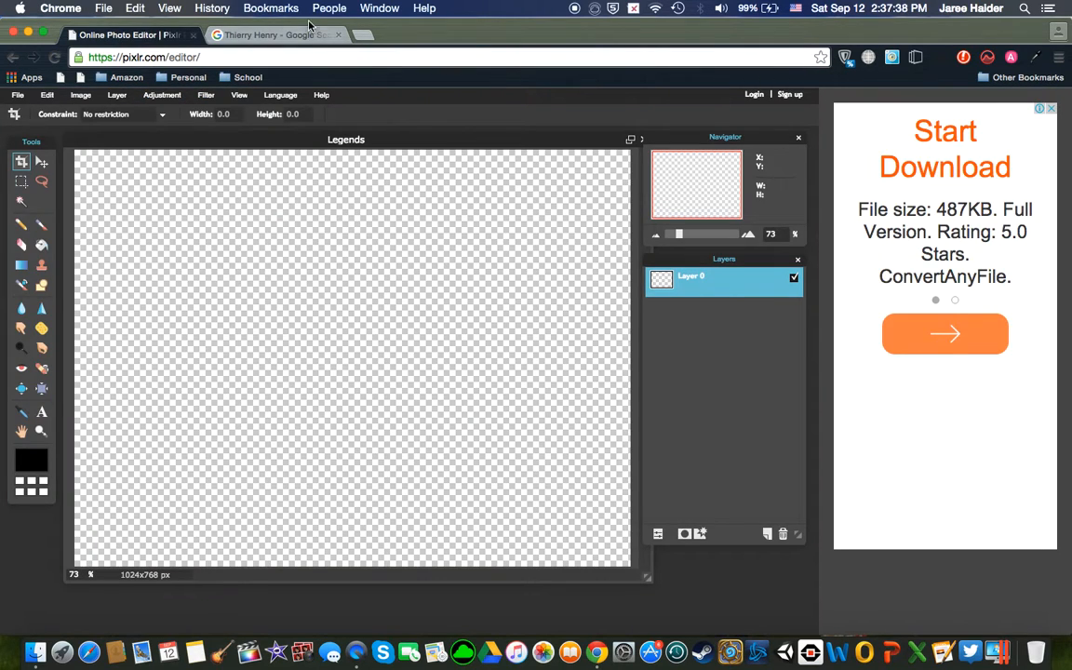
left_click(275, 34)
scroll(944, 361, "up", 2)
scroll(945, 361, "down", 8)
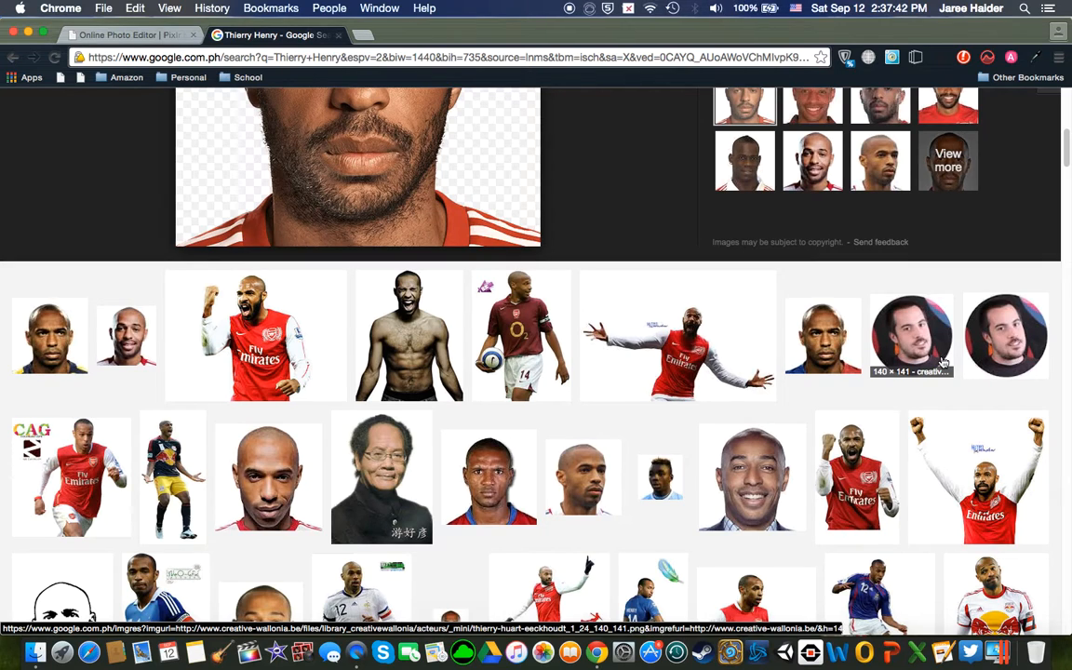
scroll(947, 345, "down", 2)
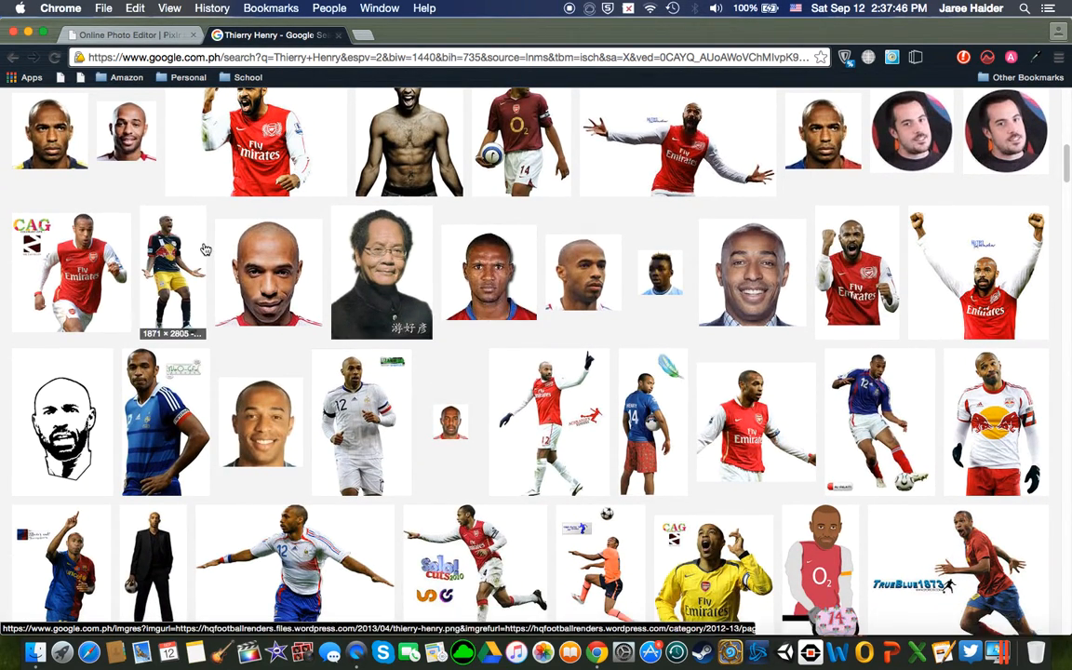
left_click(171, 249)
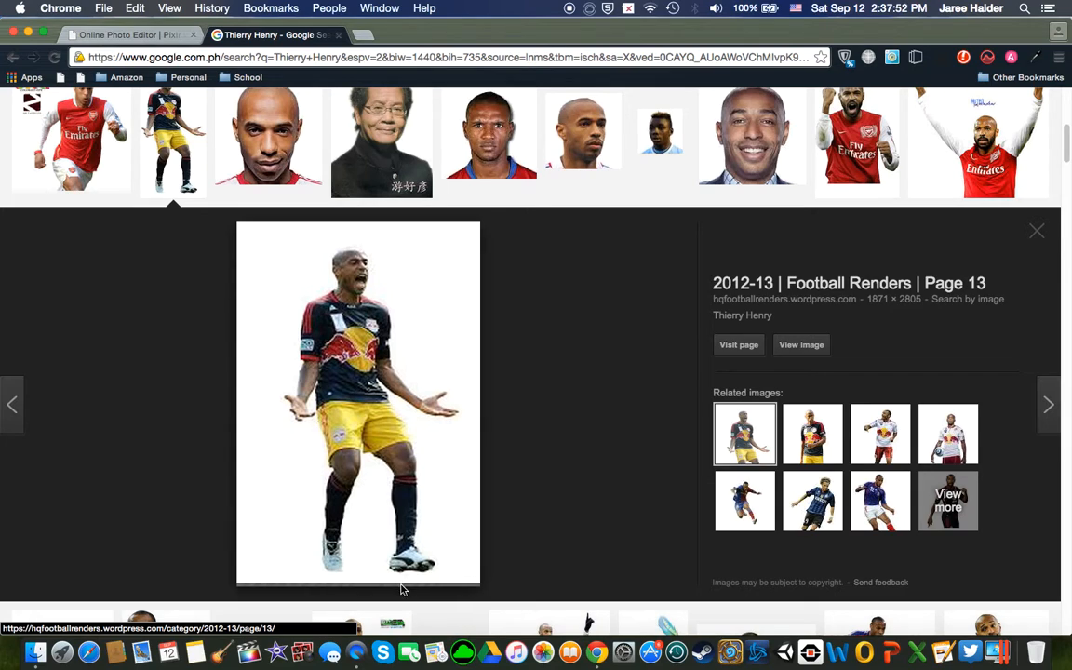
left_click(1030, 44)
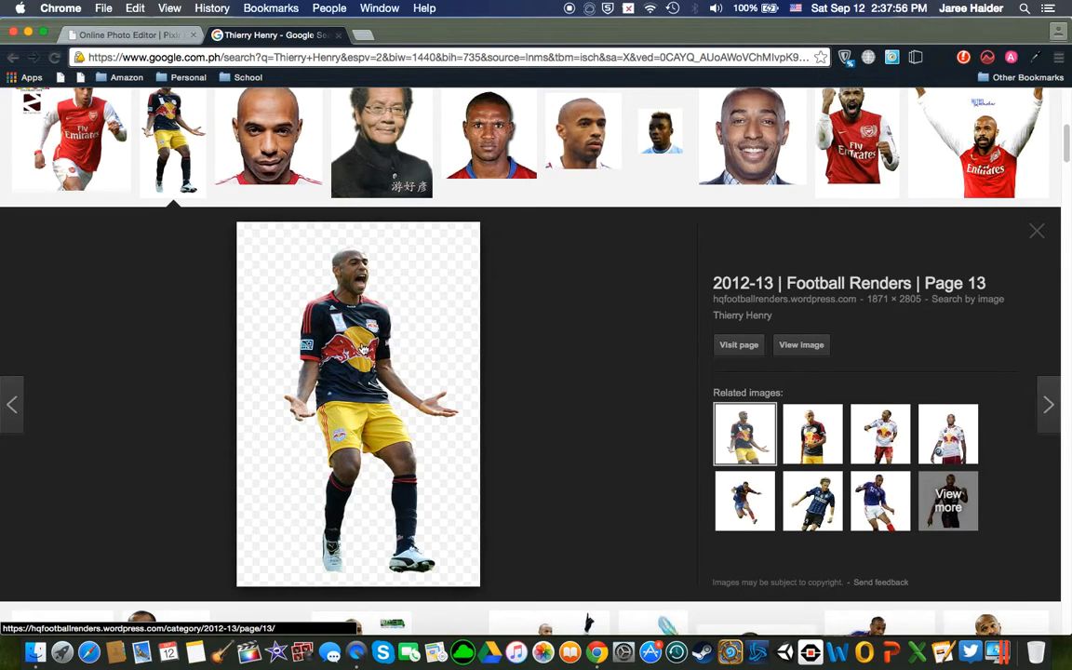
Save the Red Bull render of Thierry Henry to the Desktop as Henry
right_click(362, 350)
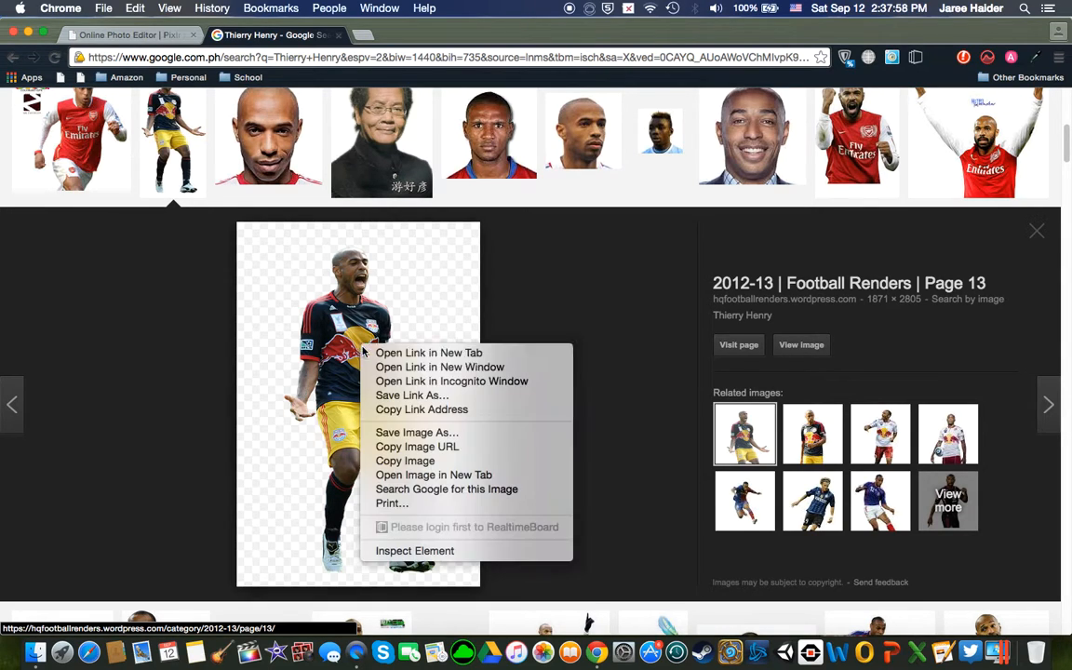
left_click(416, 434)
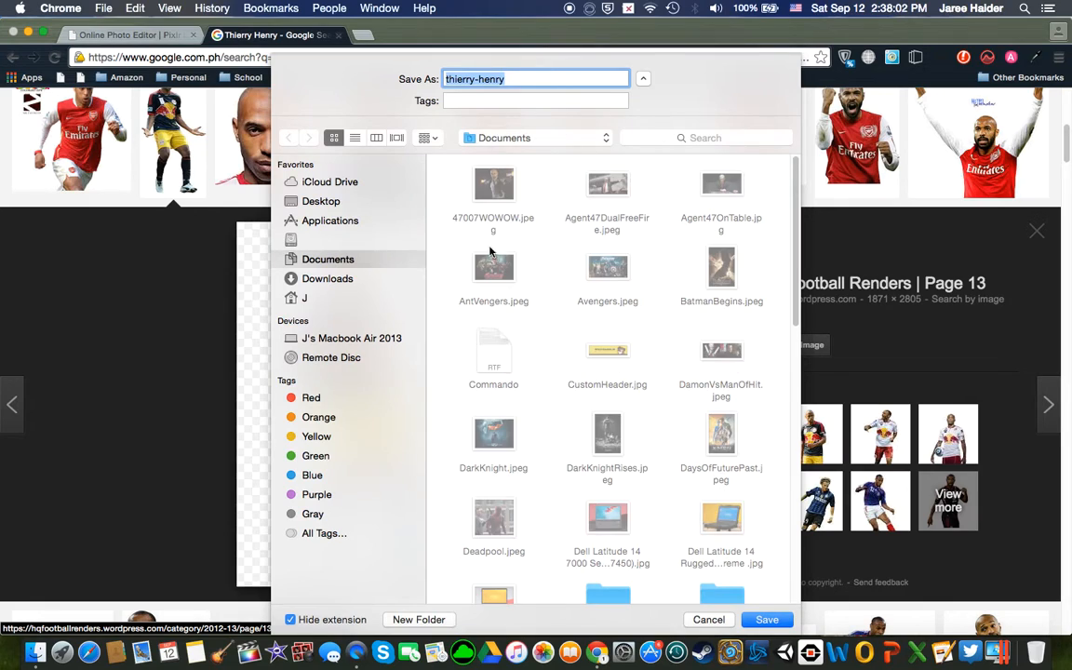
left_click(342, 202)
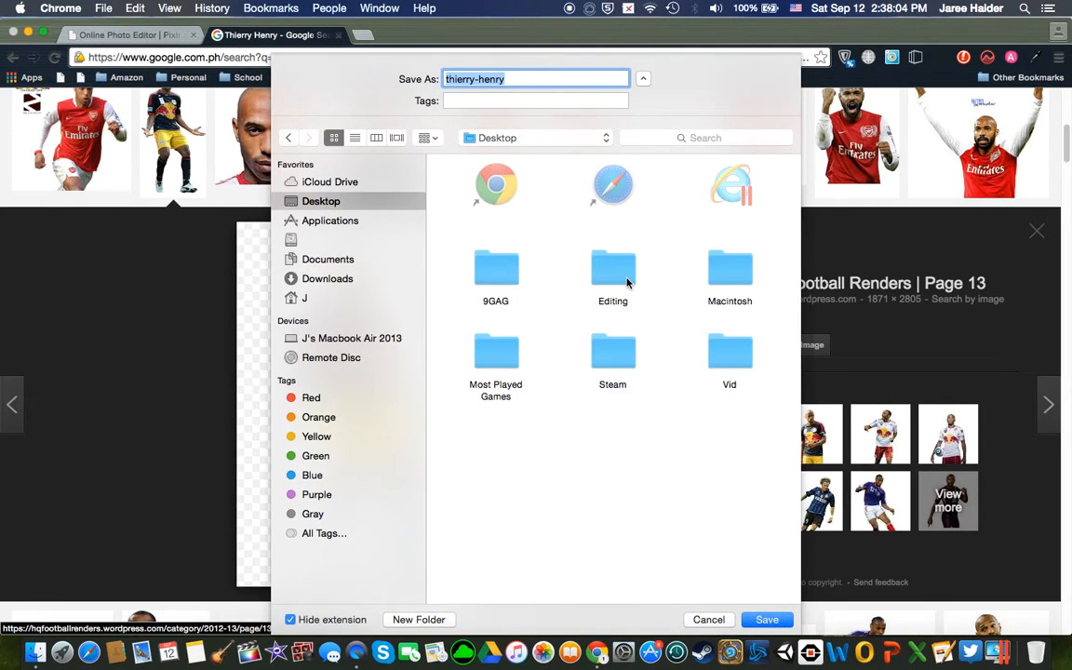
type("Henyr")
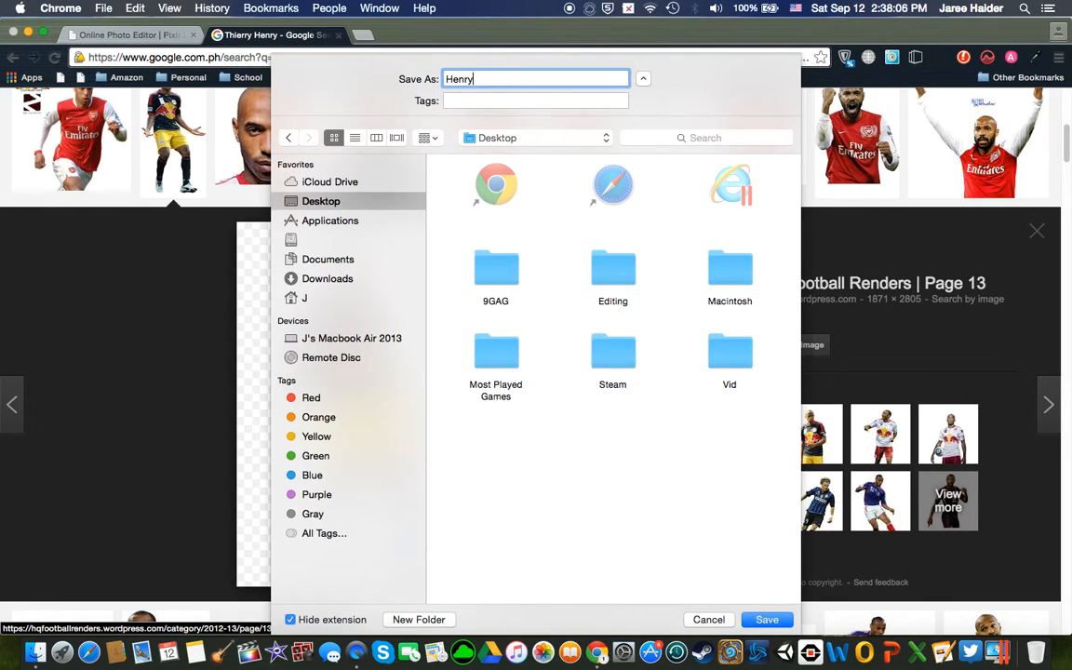
key("Return")
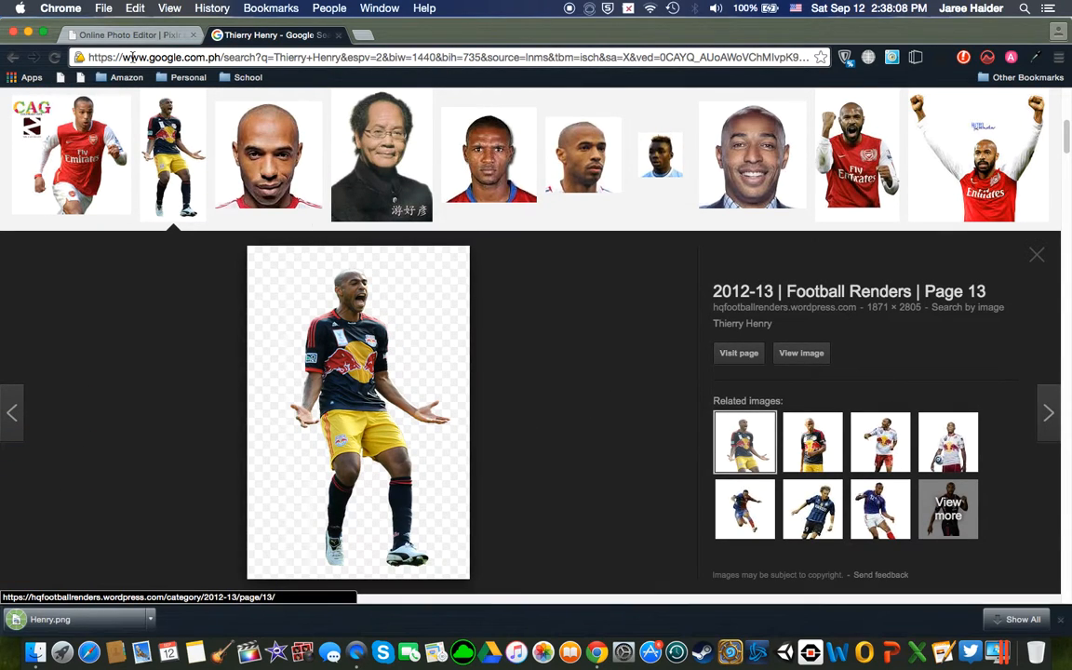
Switch to the Pixlr editor, add Henry.png to the Legends image as a layer, and move it until the head and chest show
left_click(126, 35)
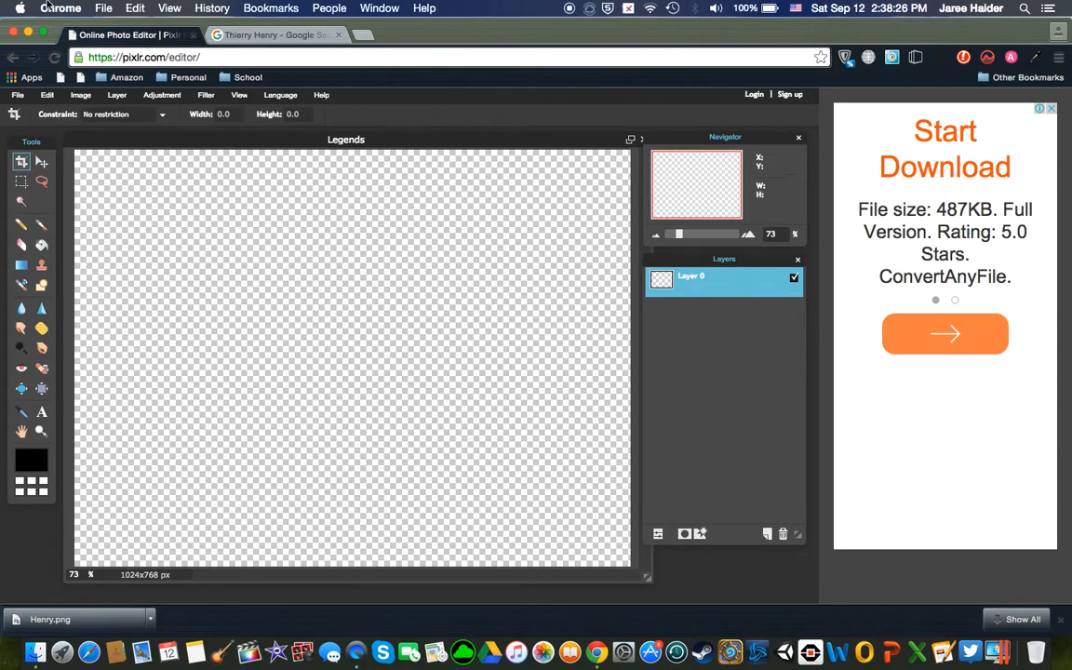
left_click(211, 35)
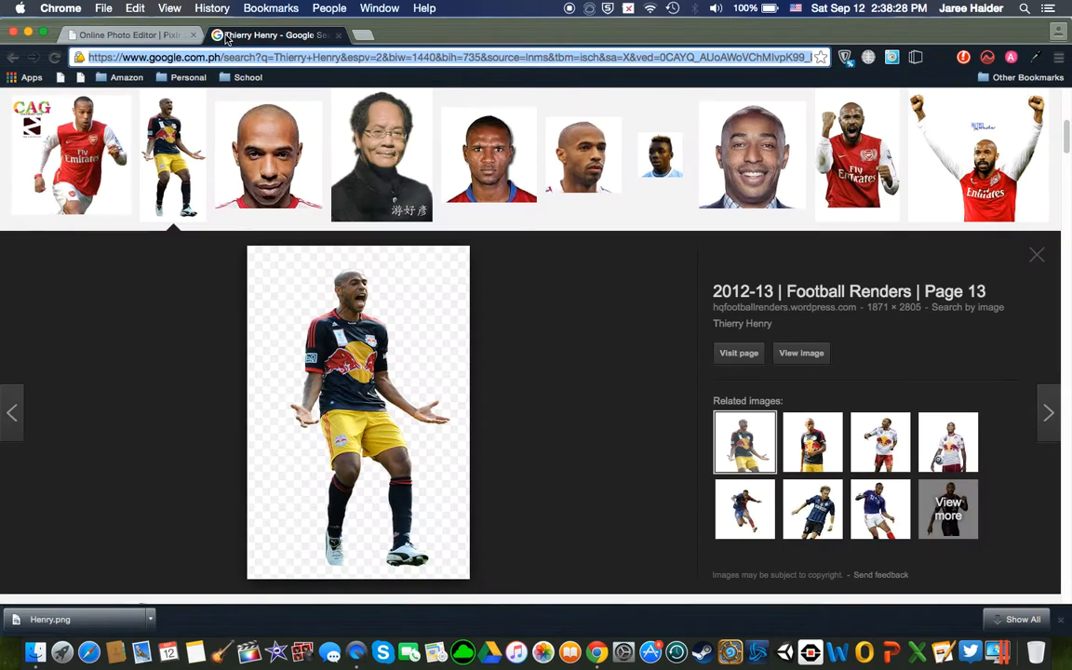
left_click(114, 37)
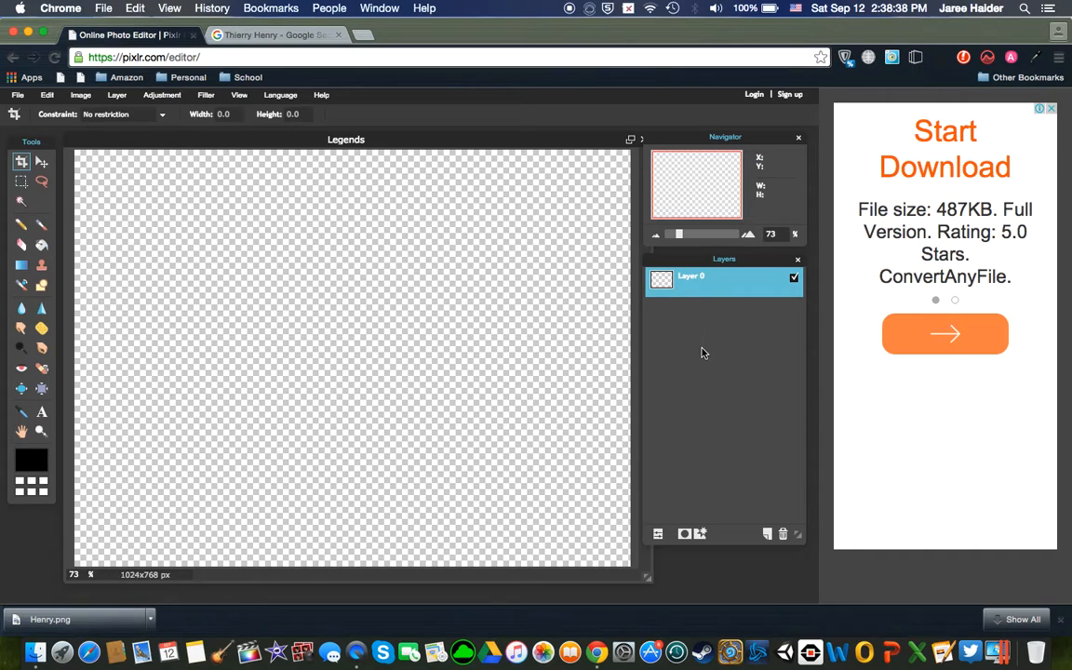
right_click(691, 287)
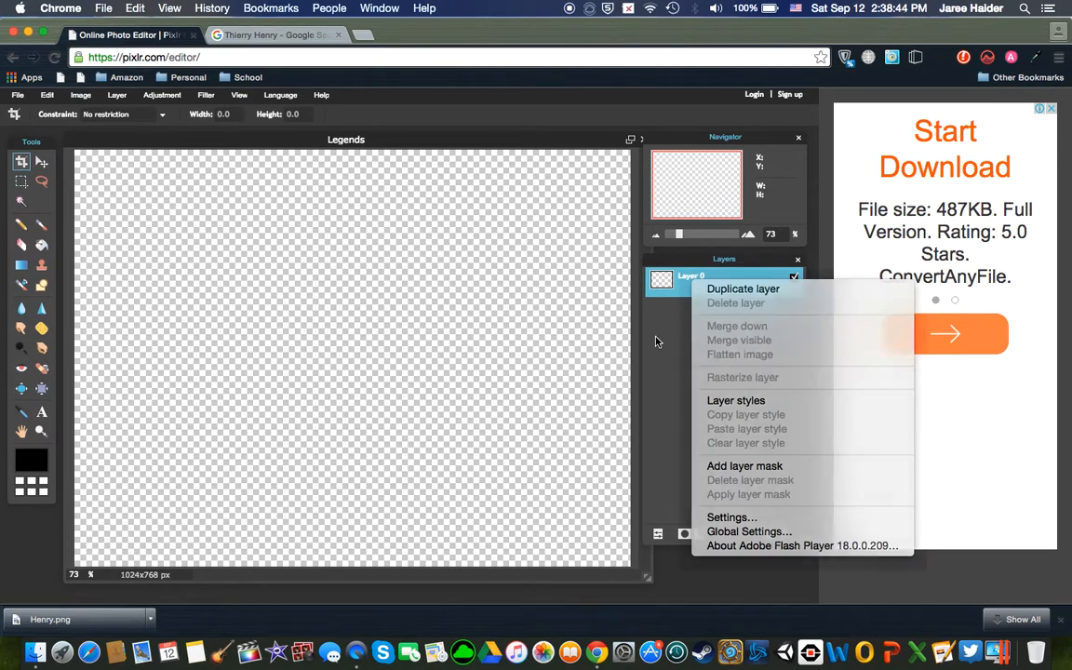
left_click(657, 342)
left_click(123, 97)
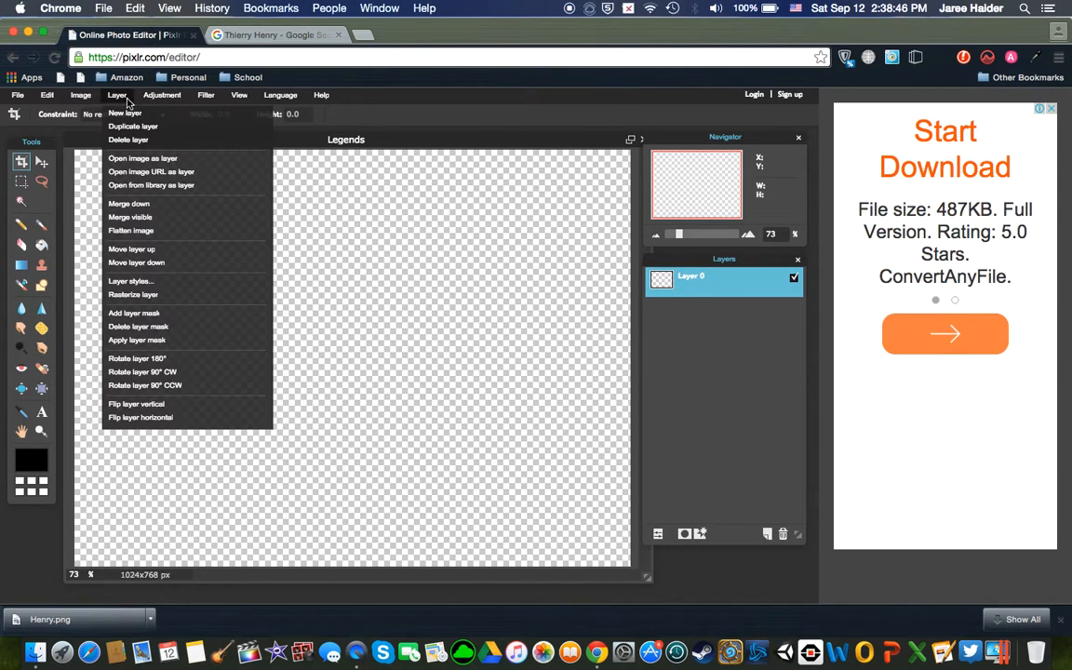
left_click(148, 160)
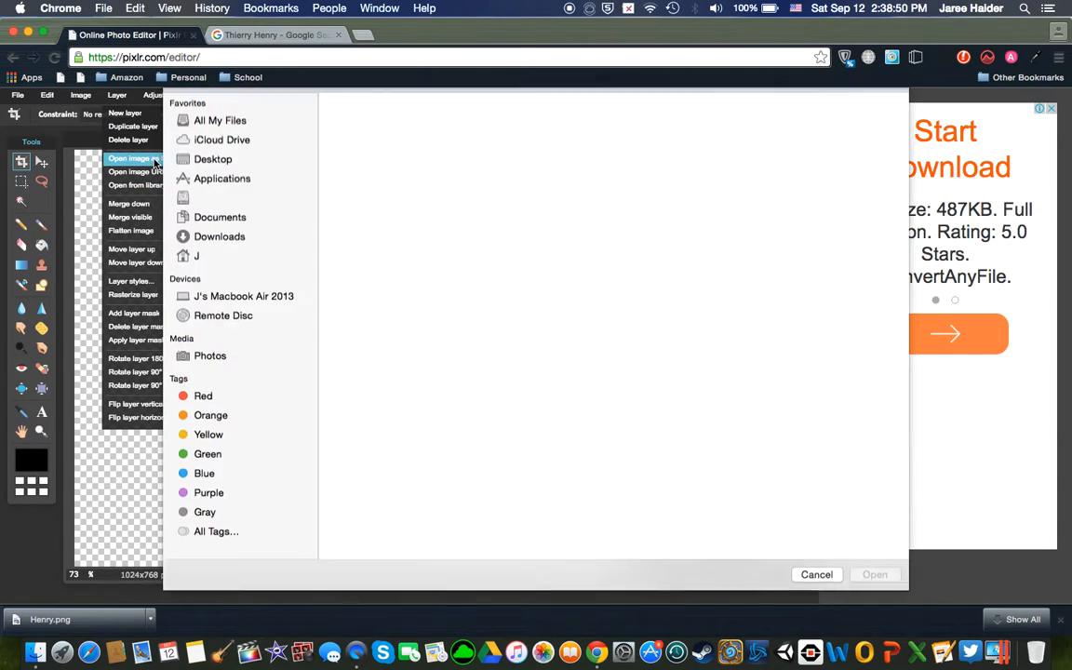
double_click(388, 243)
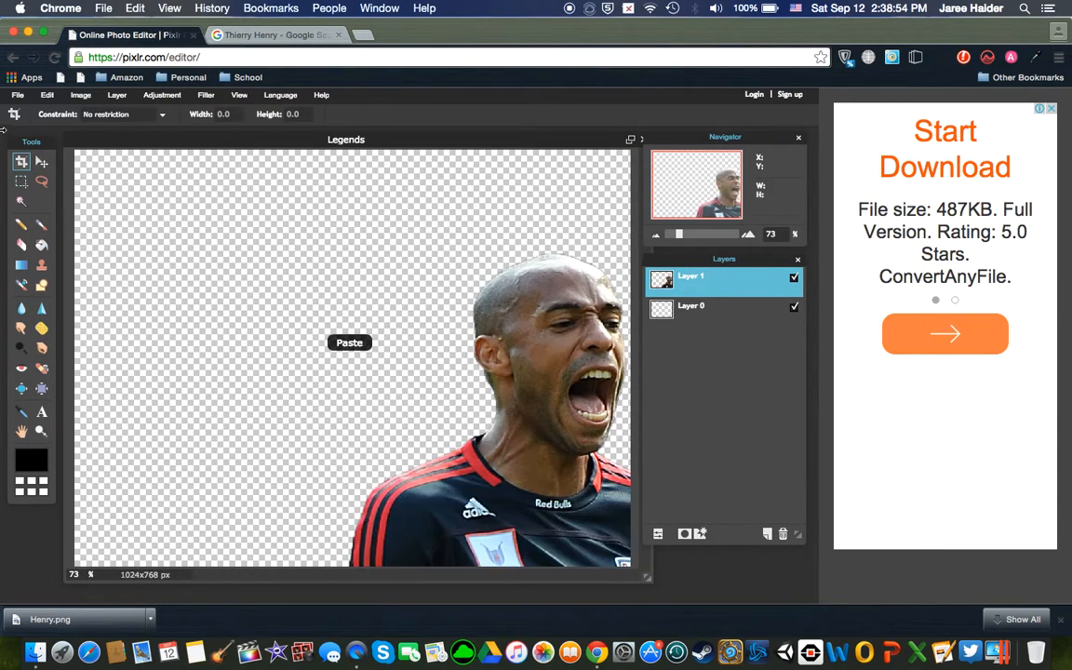
left_click(41, 164)
left_click_drag(494, 359, 377, 291)
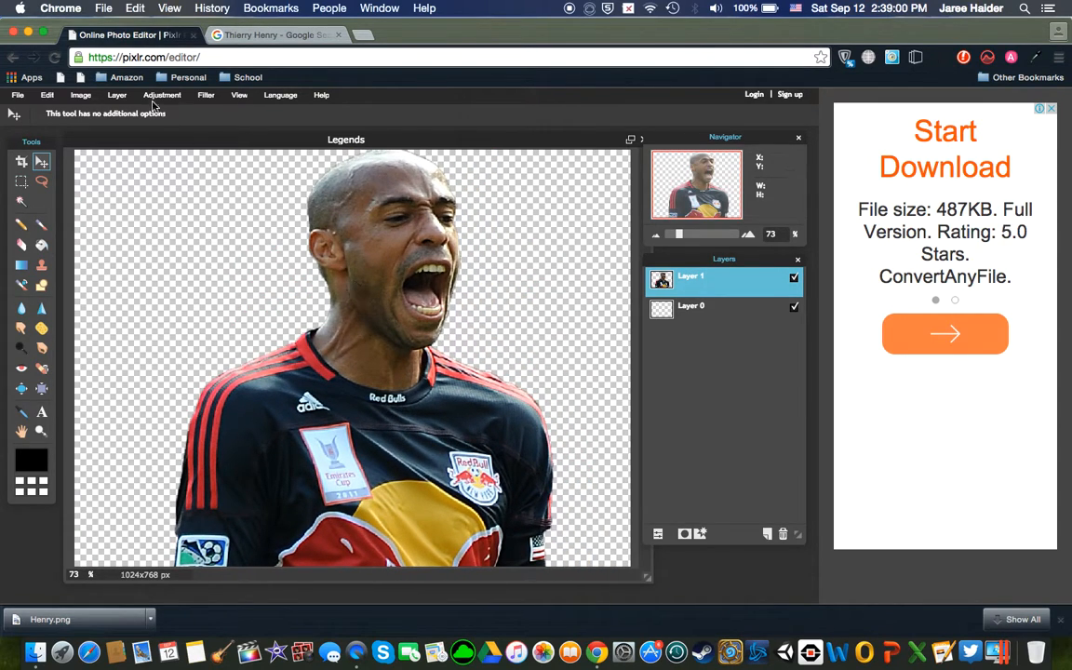
left_click(47, 96)
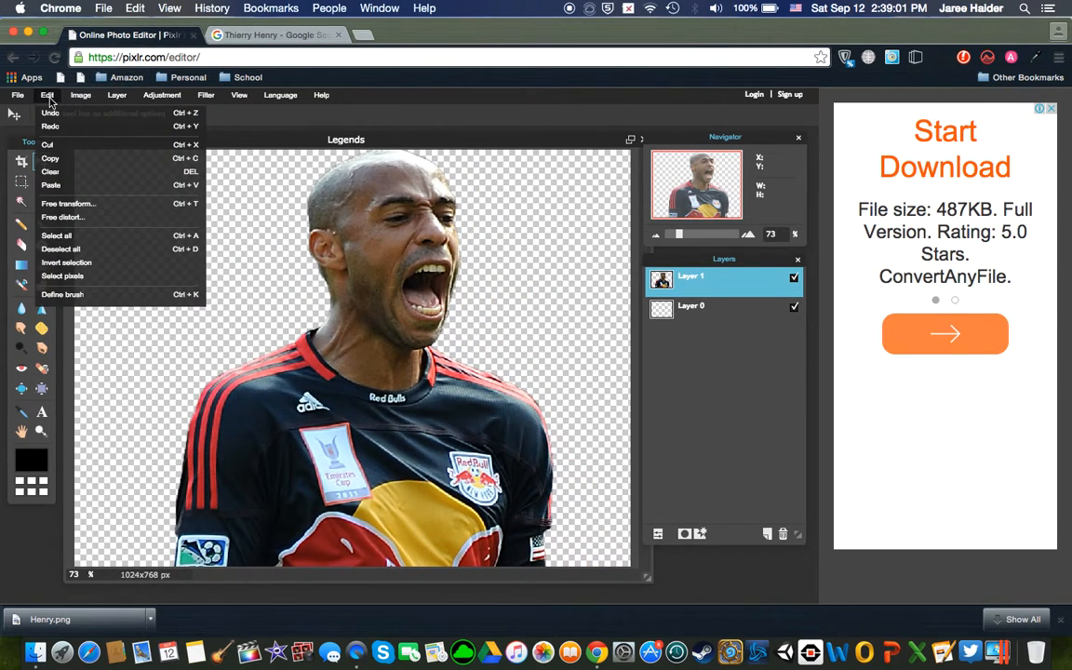
left_click(81, 207)
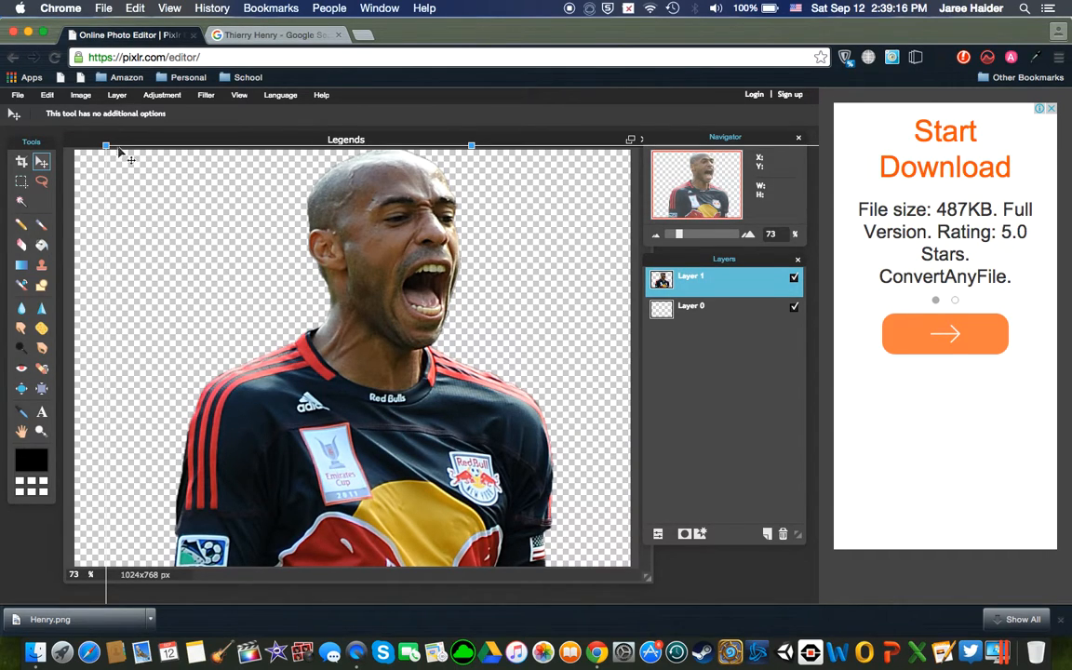
left_click_drag(104, 144, 242, 271)
left_click_drag(382, 456, 301, 272)
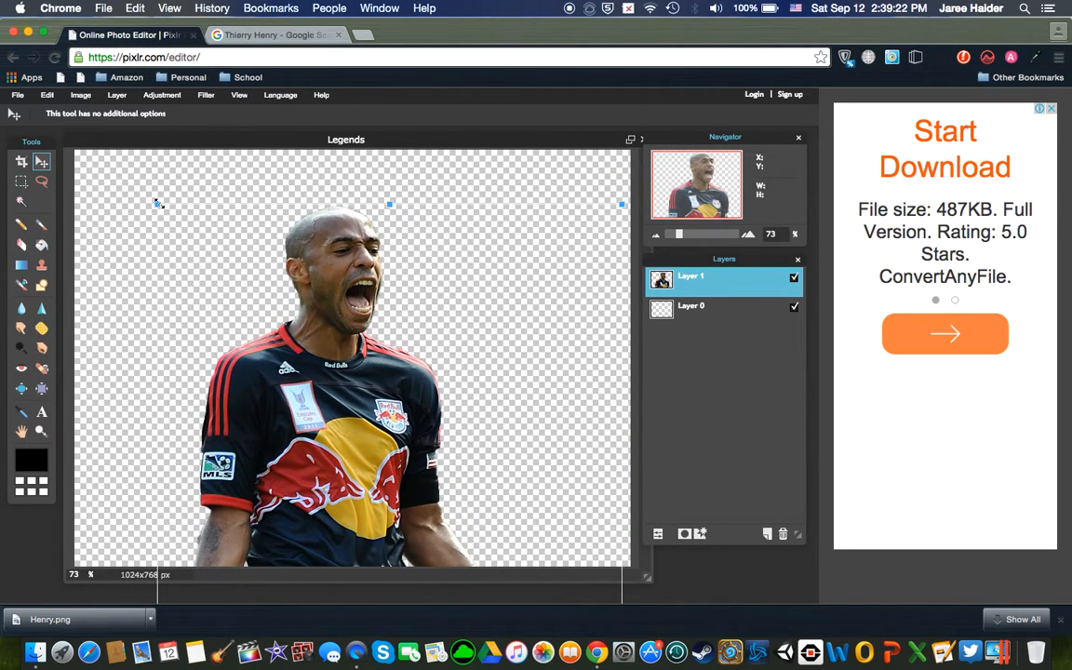
left_click_drag(157, 202, 197, 234)
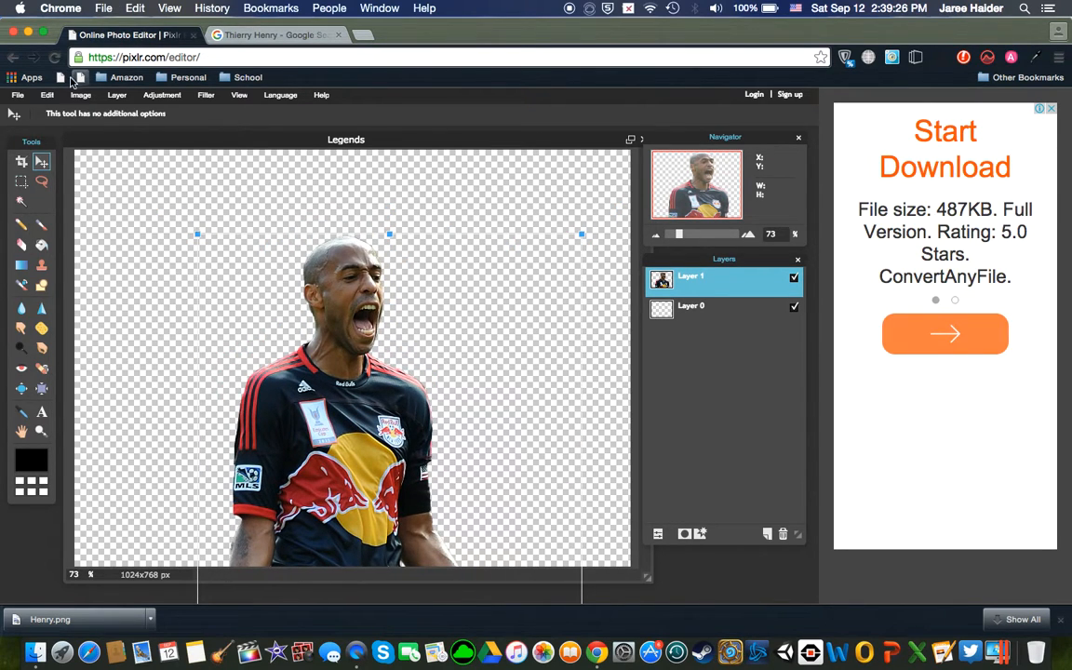
left_click(52, 96)
left_click(437, 374)
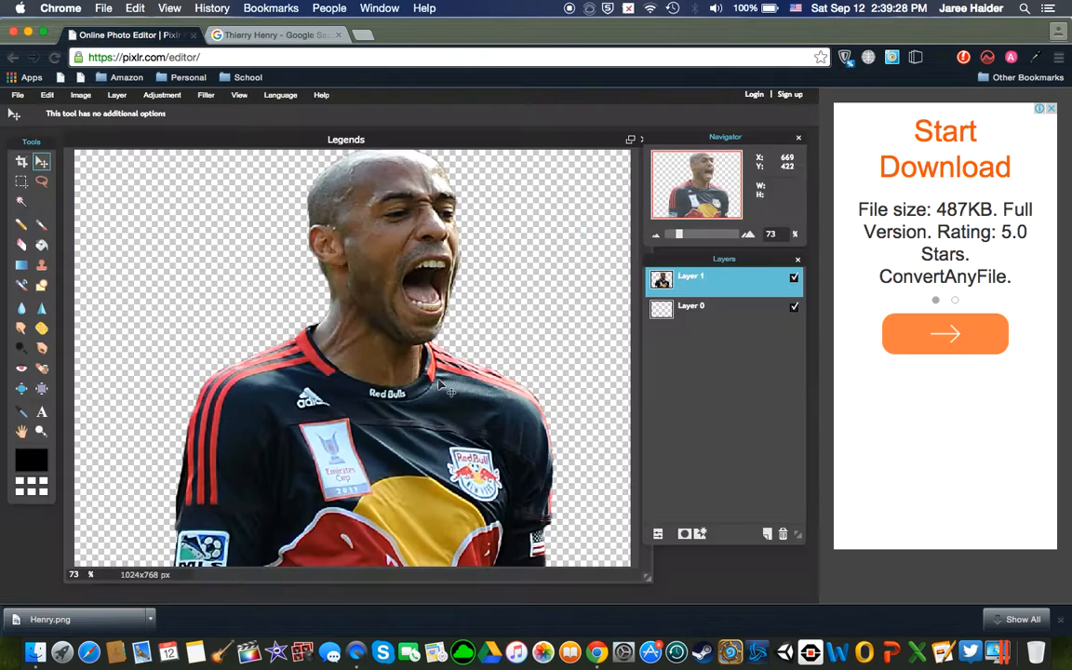
Free-transform the Henry layer down to about two thirds of the canvas height, stand him at the bottom centre, and apply the changes
left_click(47, 94)
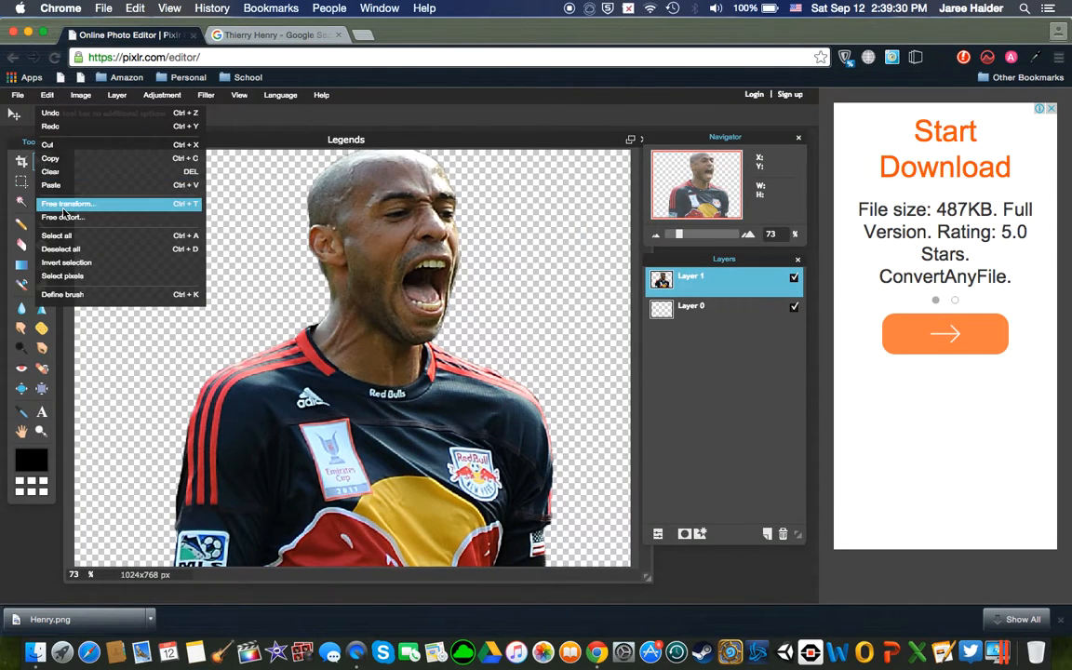
left_click(60, 202)
left_click_drag(105, 142, 302, 508)
left_click_drag(467, 557, 415, 298)
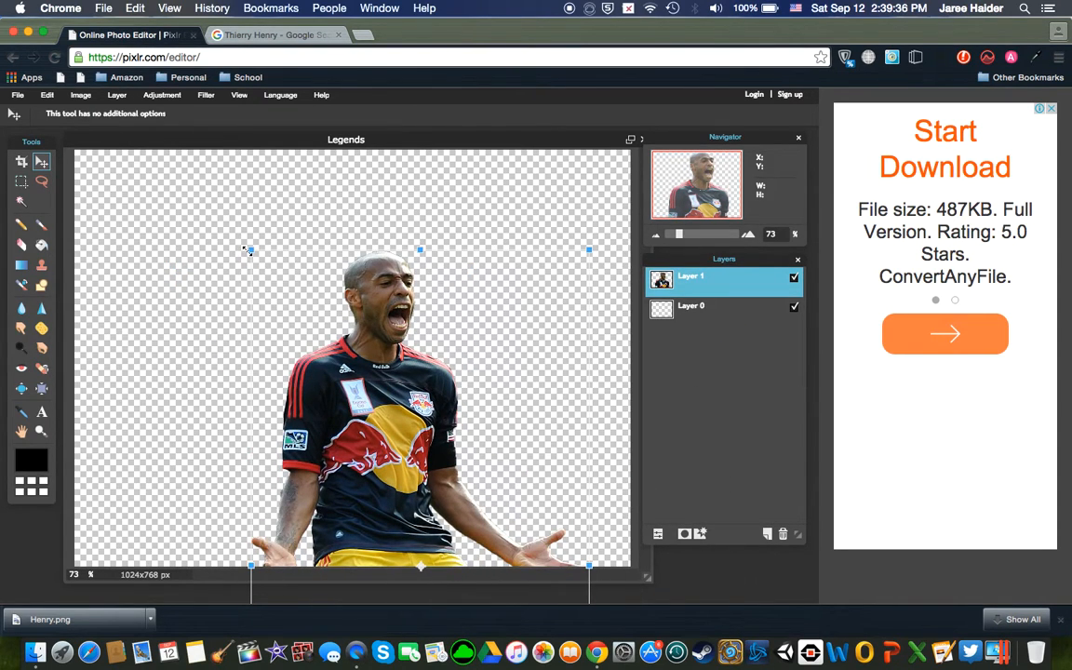
left_click_drag(250, 249, 312, 300)
left_click_drag(386, 463, 375, 388)
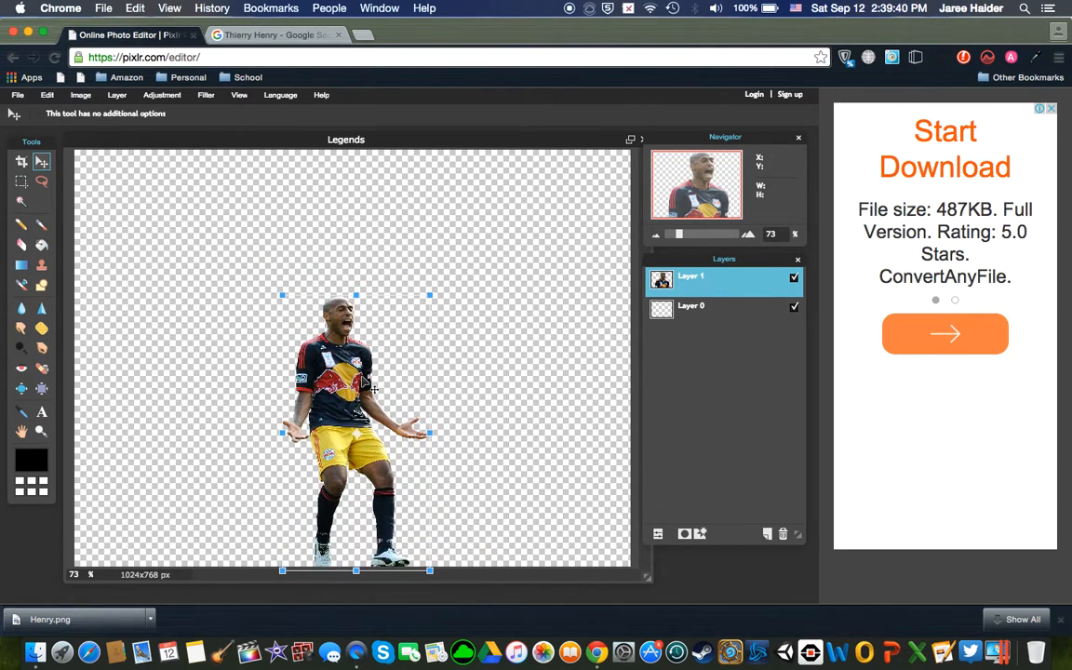
left_click_drag(374, 389, 380, 389)
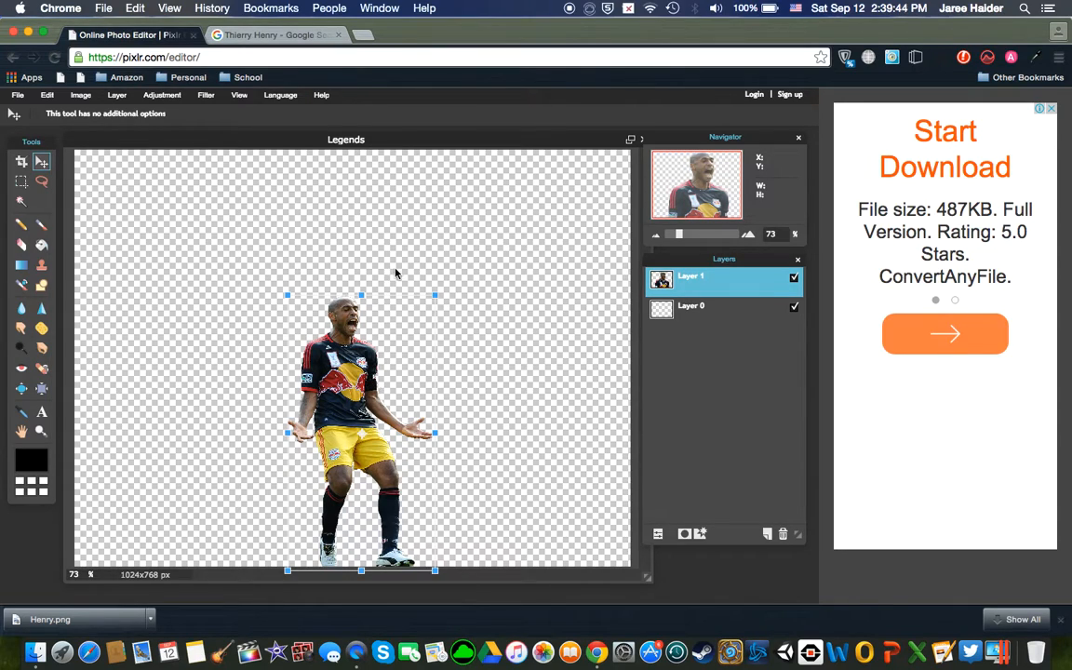
left_click(323, 205)
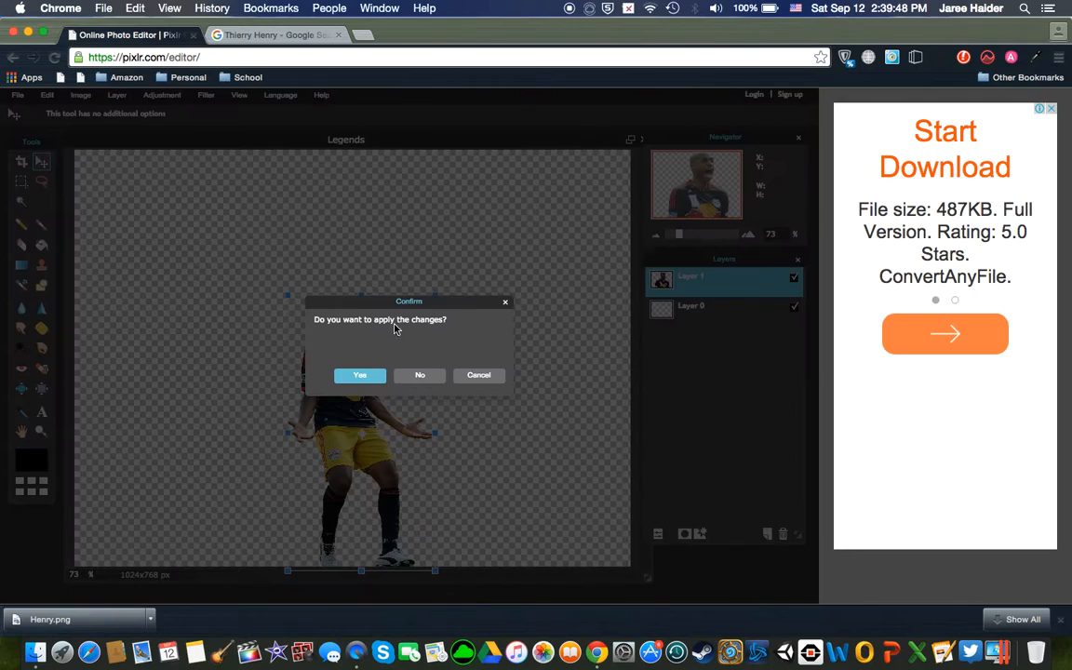
left_click(361, 375)
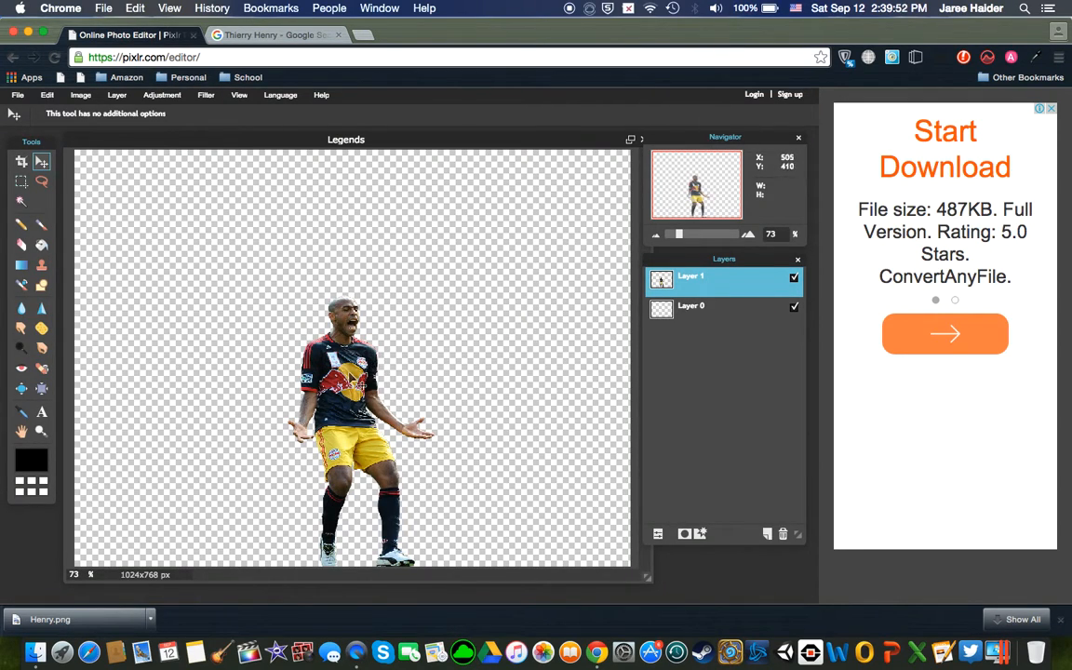
Return to the Google Images results and search for Van Persie with the transparent color filter kept
left_click(279, 35)
scroll(212, 279, "up", 8)
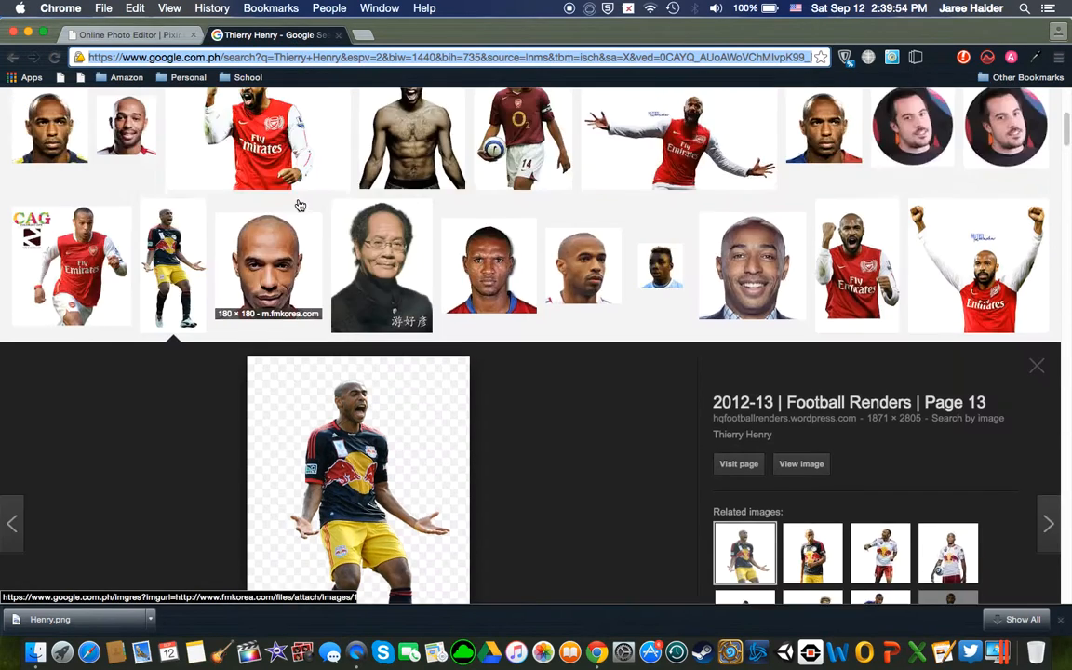
triple_click(212, 109)
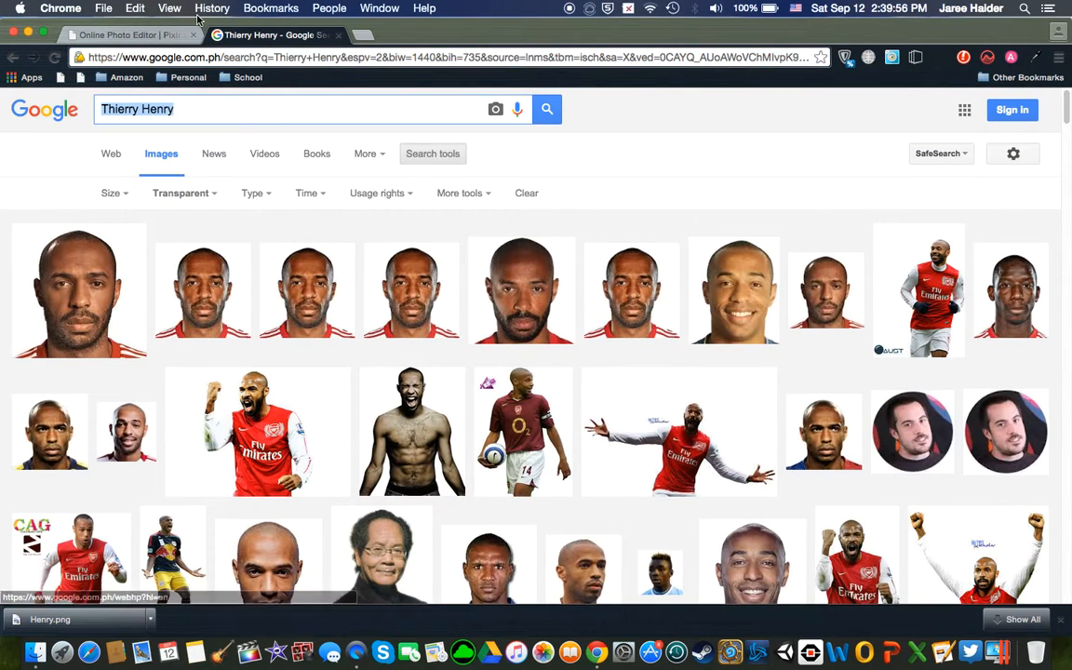
type("Van Persie")
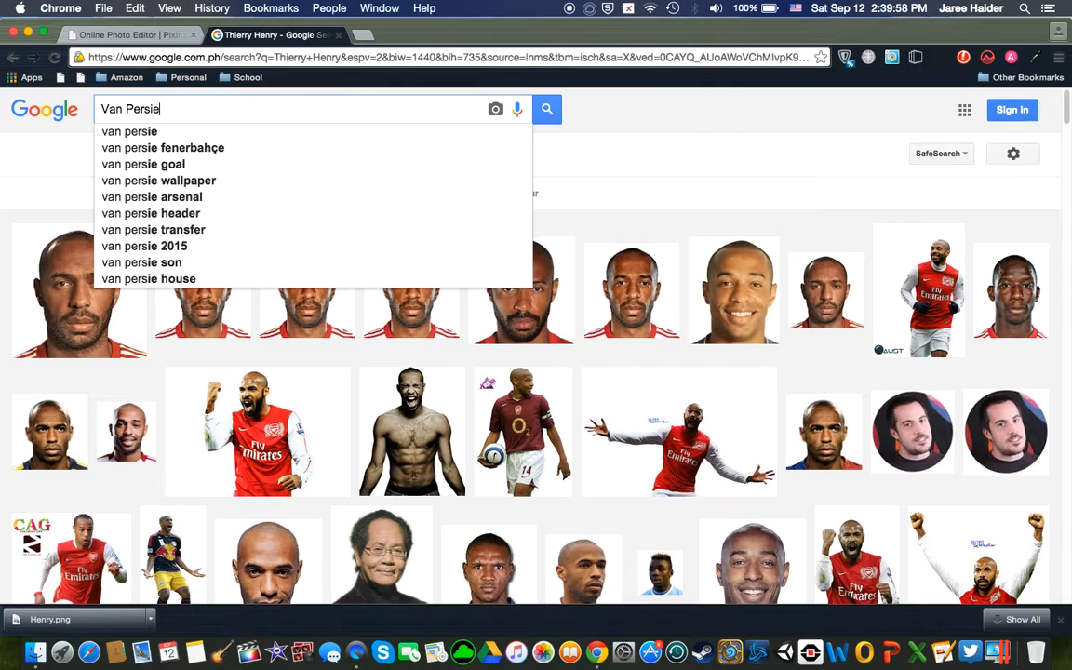
key("Return")
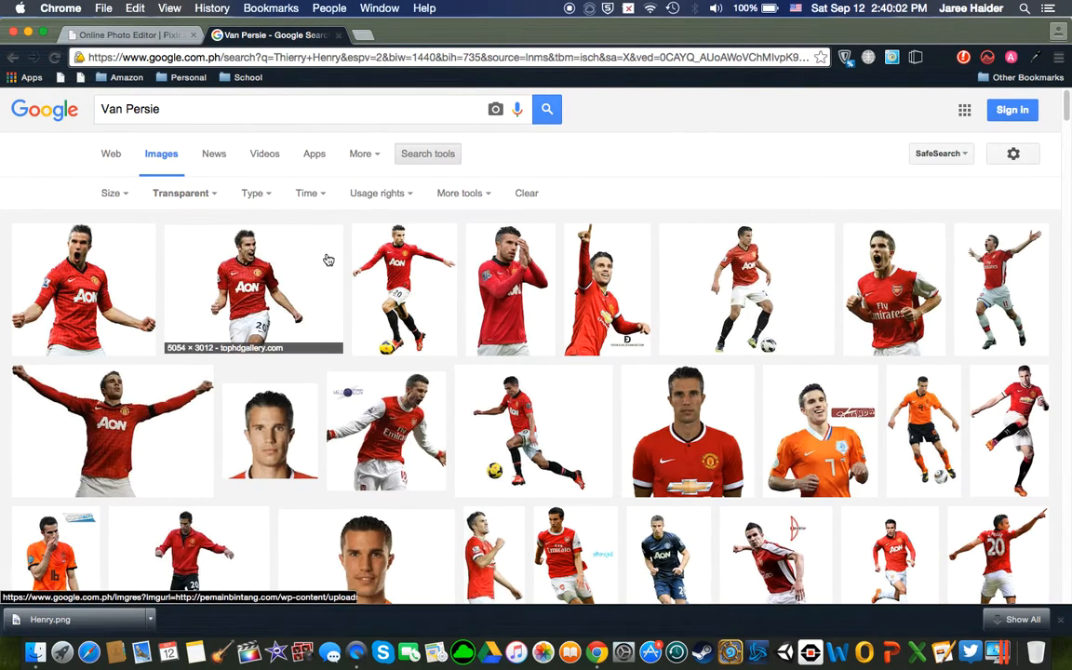
Save the full-body Manchester United render of Van Persie with the yellow ball to the Desktop as VanPersie
left_click(397, 281)
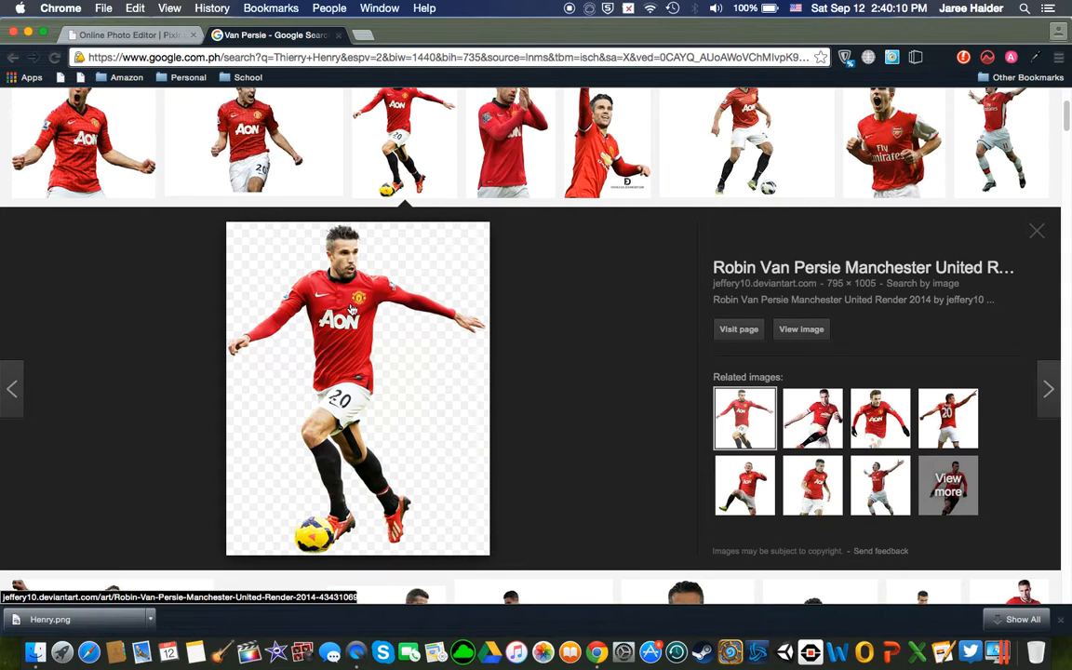
right_click(350, 314)
left_click(472, 393)
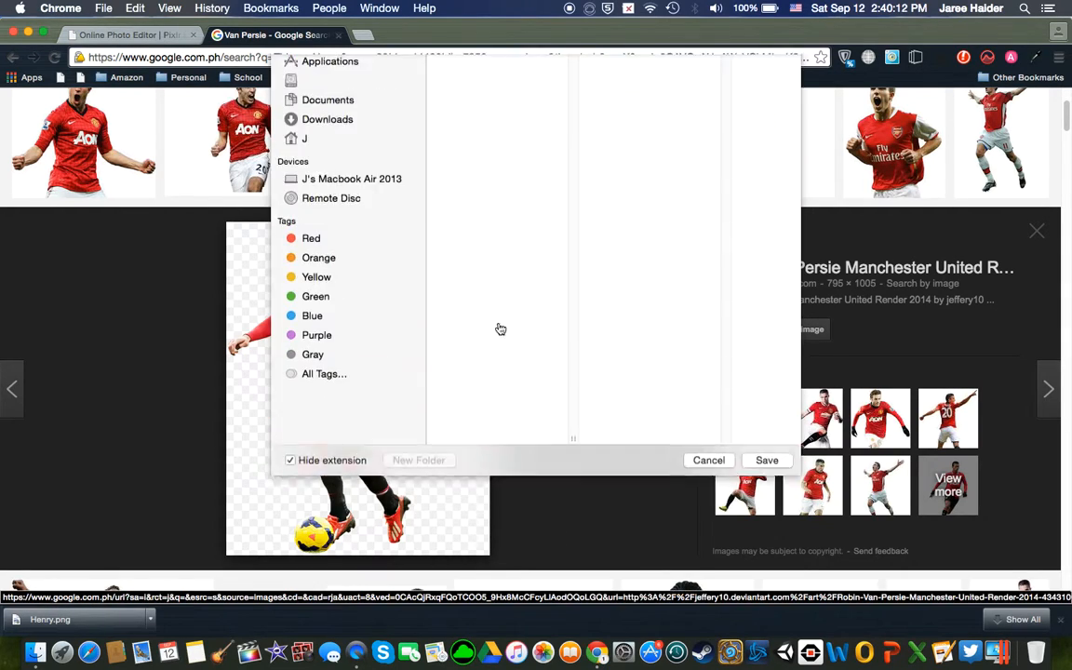
type("VanPer")
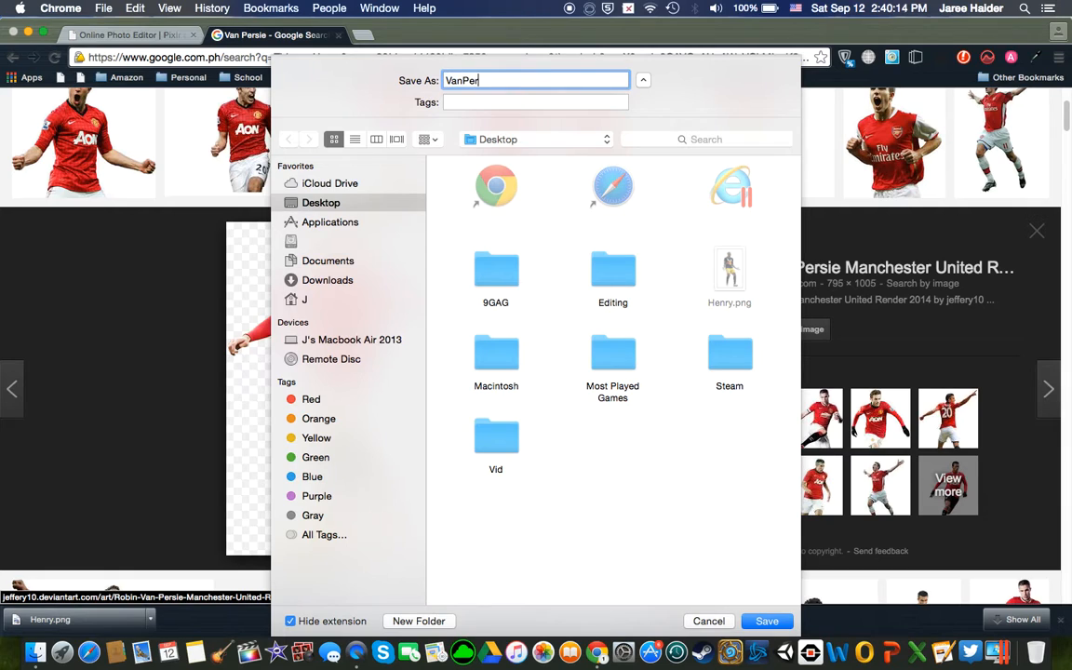
type("sie")
key("Return")
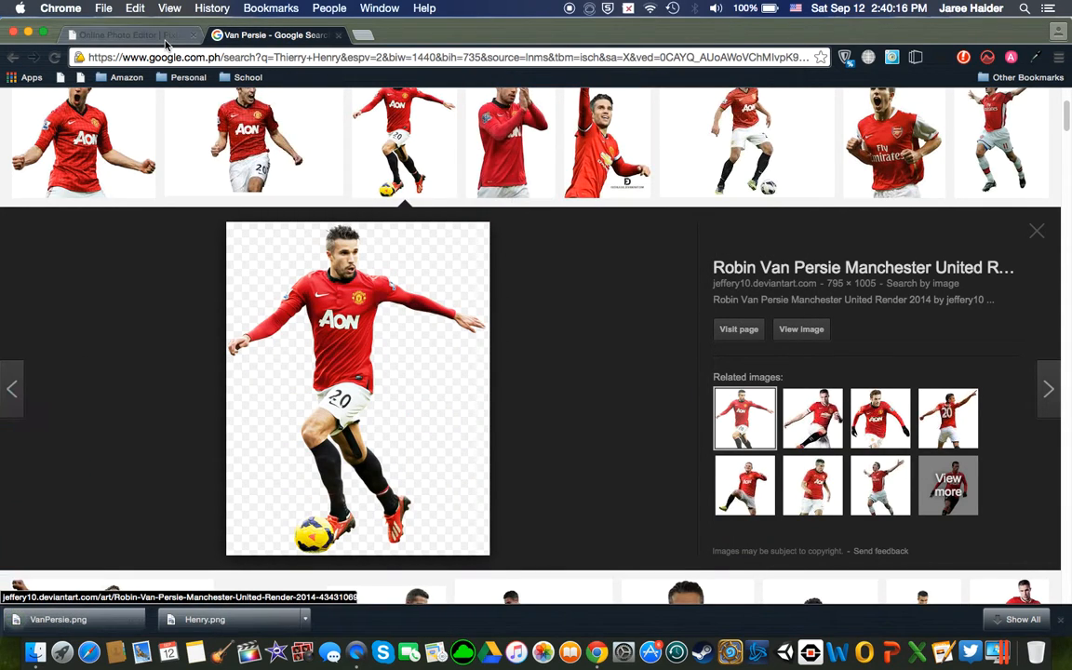
Switch to the Pixlr editor, add VanPersie.png to the Legends image as a layer, and enlarge the browser window to fill the screen
left_click(162, 41)
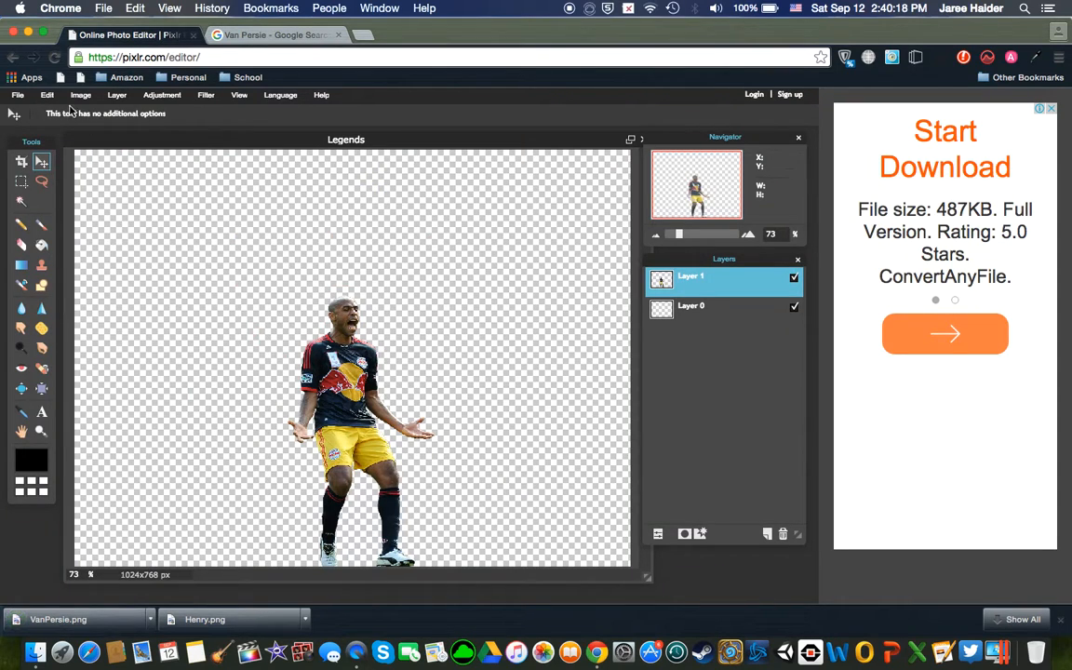
left_click(80, 96)
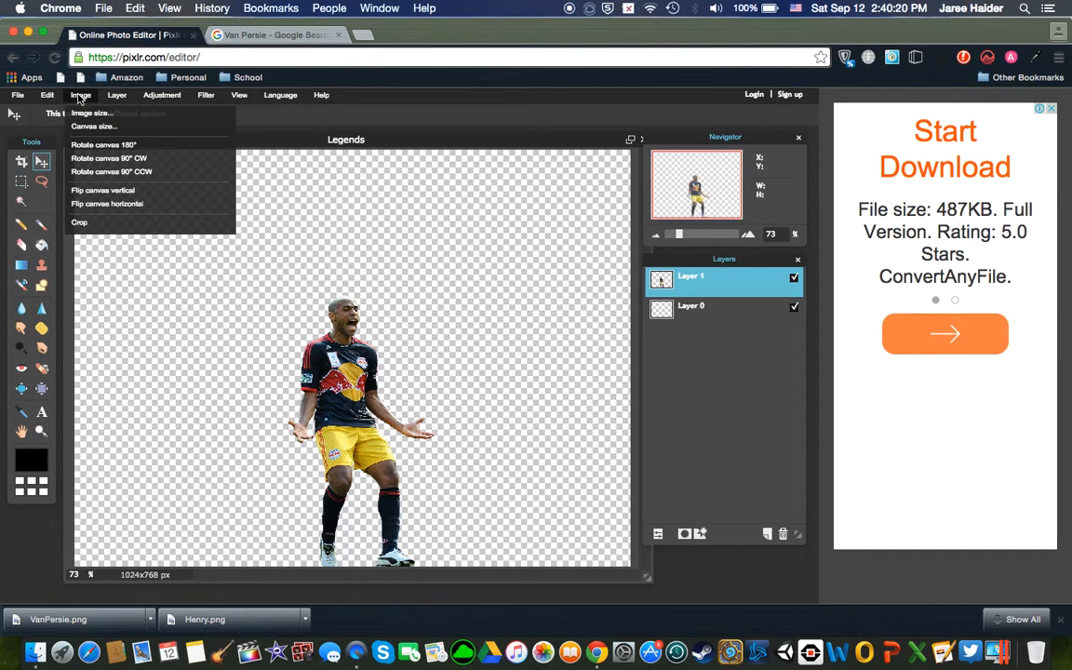
mouse_move(116, 97)
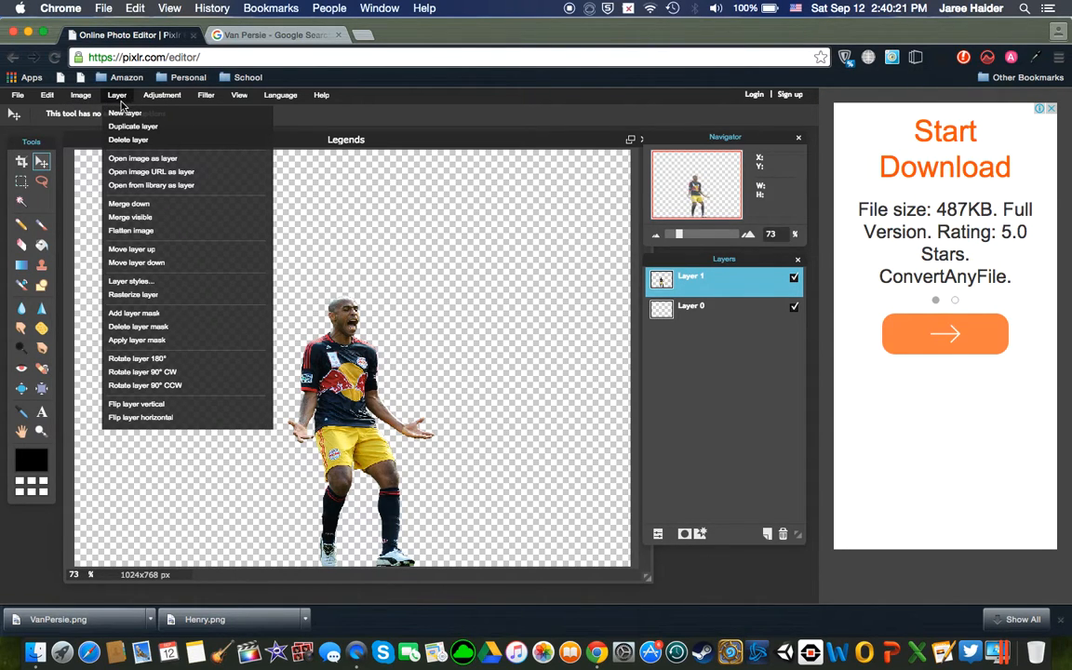
left_click(130, 159)
key("F11")
double_click(629, 200)
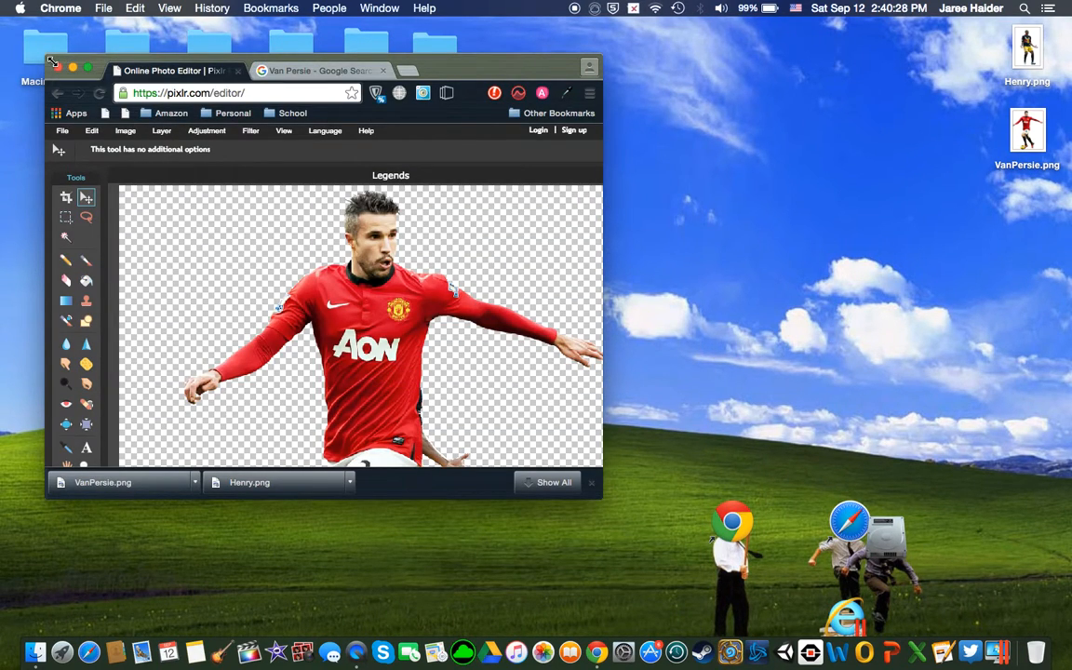
left_click_drag(51, 56, 3, 22)
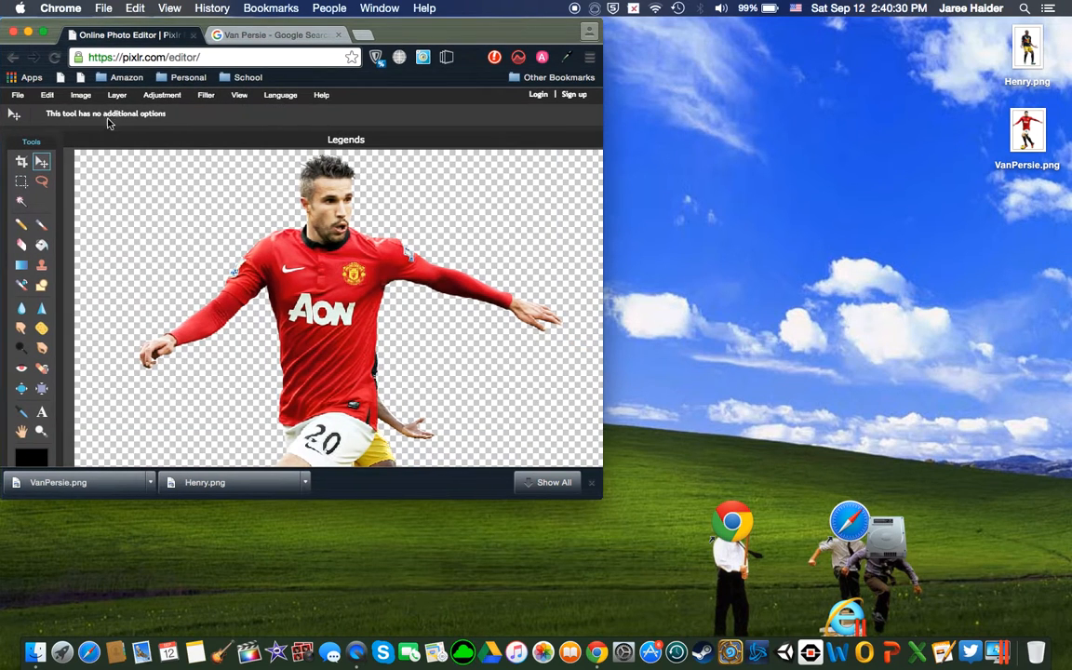
left_click_drag(594, 500, 1070, 631)
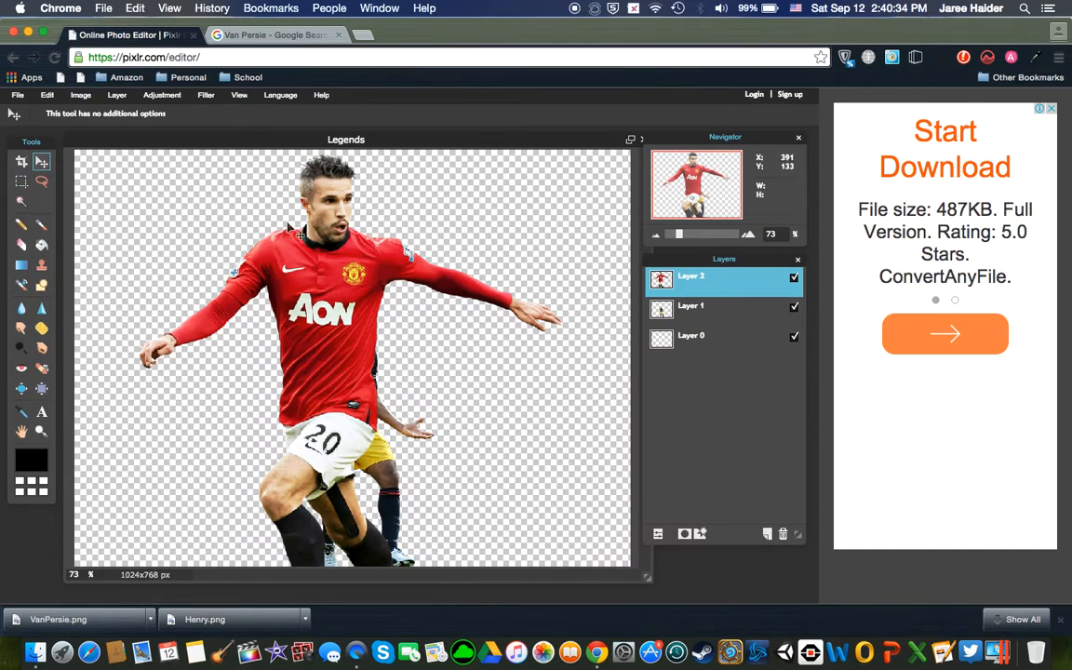
Free-transform the Van Persie layer down to about Henry's height, stand him to the left of Henry at the canvas bottom, and apply the changes
left_click(51, 96)
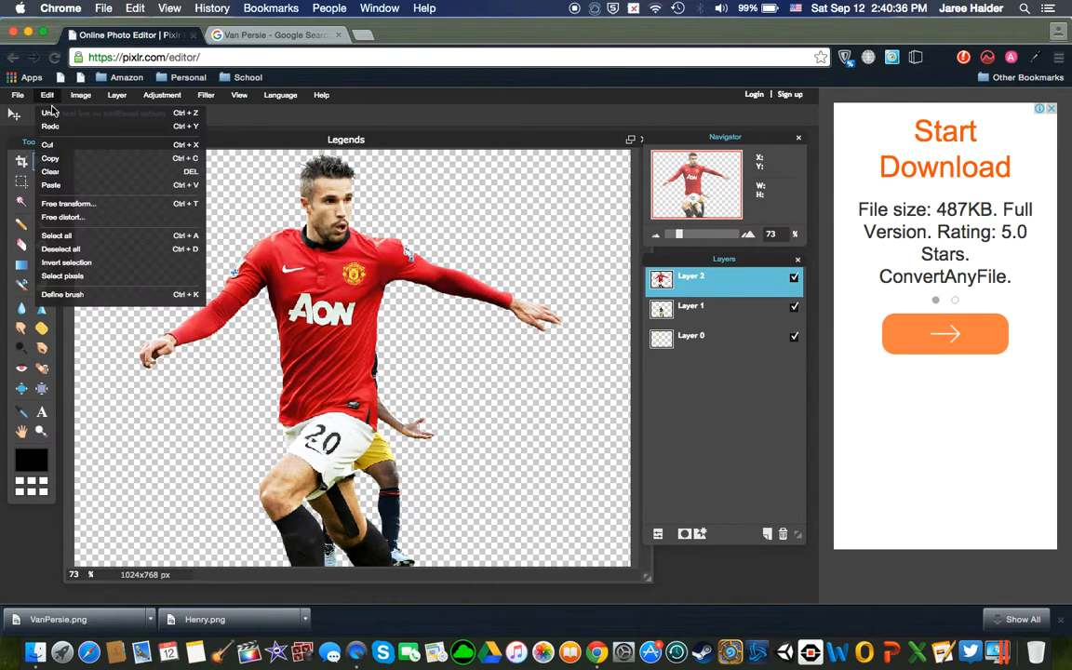
left_click(73, 203)
left_click_drag(138, 153, 240, 277)
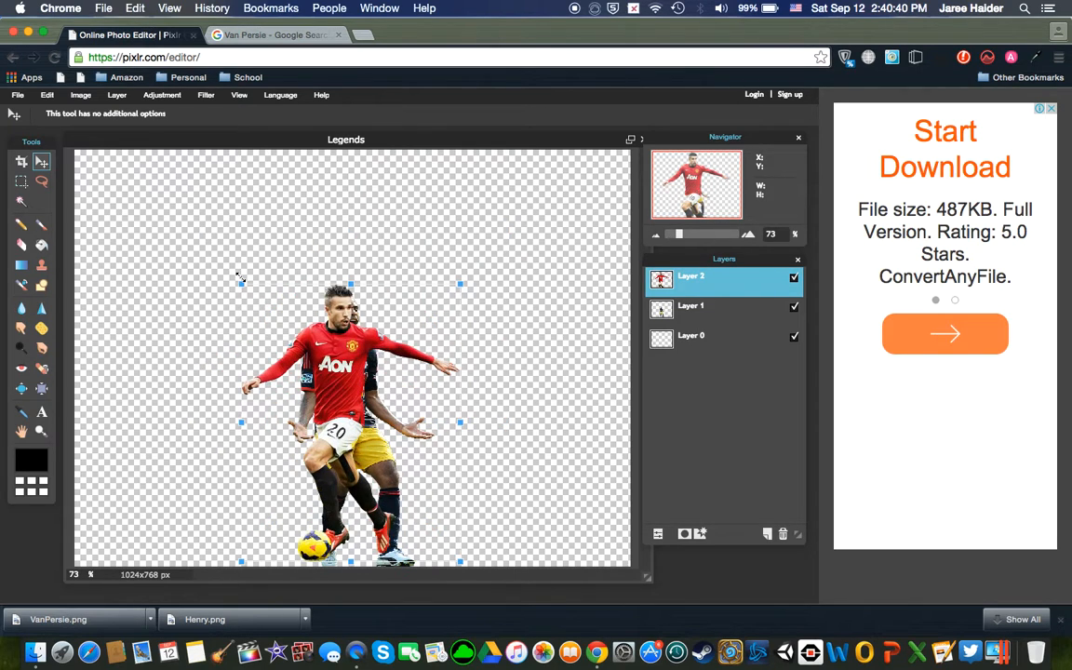
left_click_drag(322, 354, 150, 357)
mouse_move(77, 291)
left_mouse_down()
mouse_move(88, 302)
mouse_move(79, 294)
left_mouse_up()
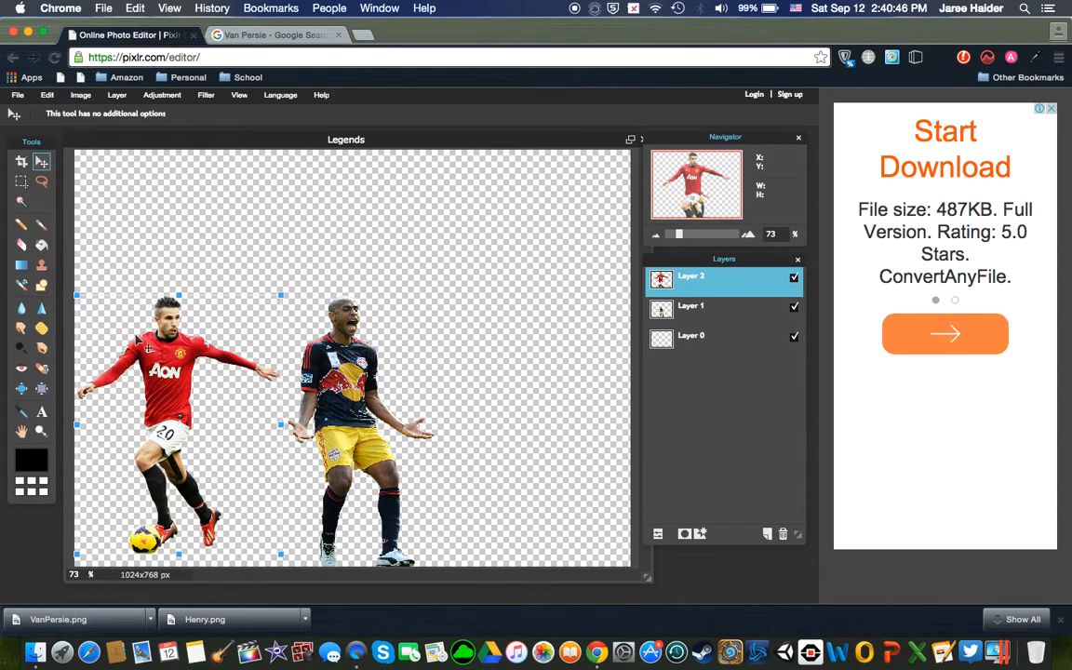
left_click_drag(147, 346, 178, 378)
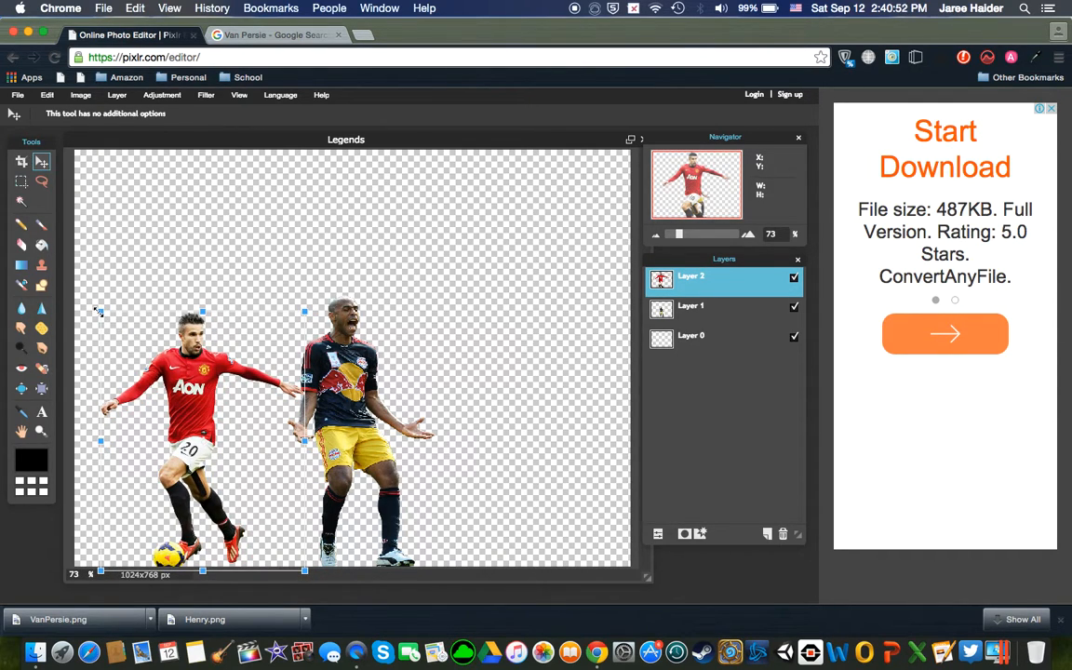
left_click_drag(100, 311, 98, 307)
left_click_drag(180, 393, 180, 394)
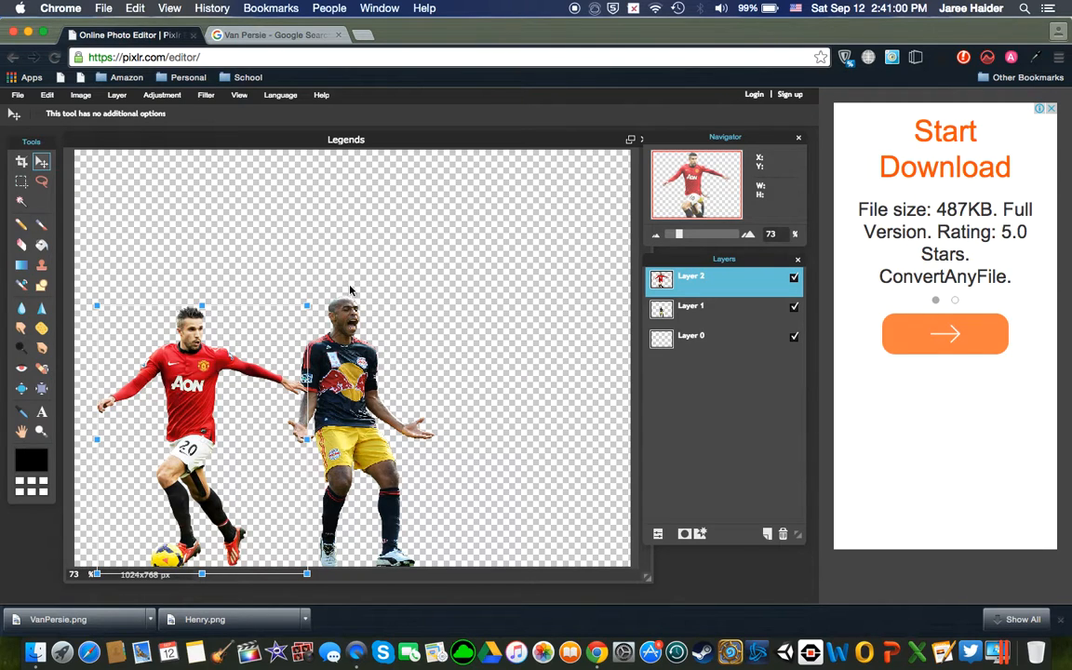
left_click(525, 289)
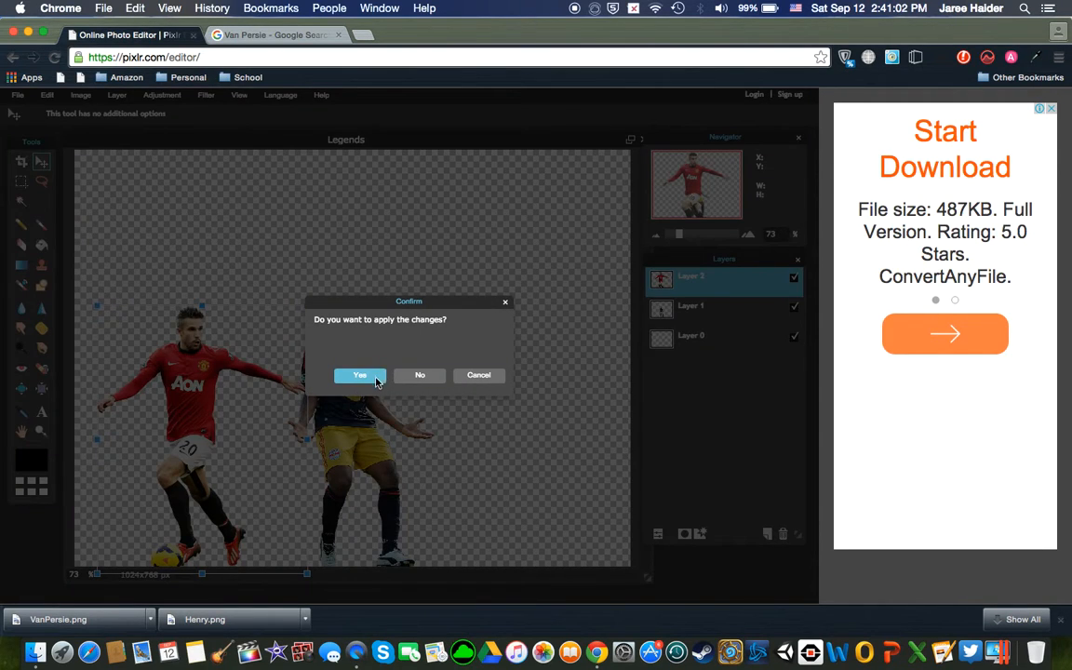
left_click(380, 376)
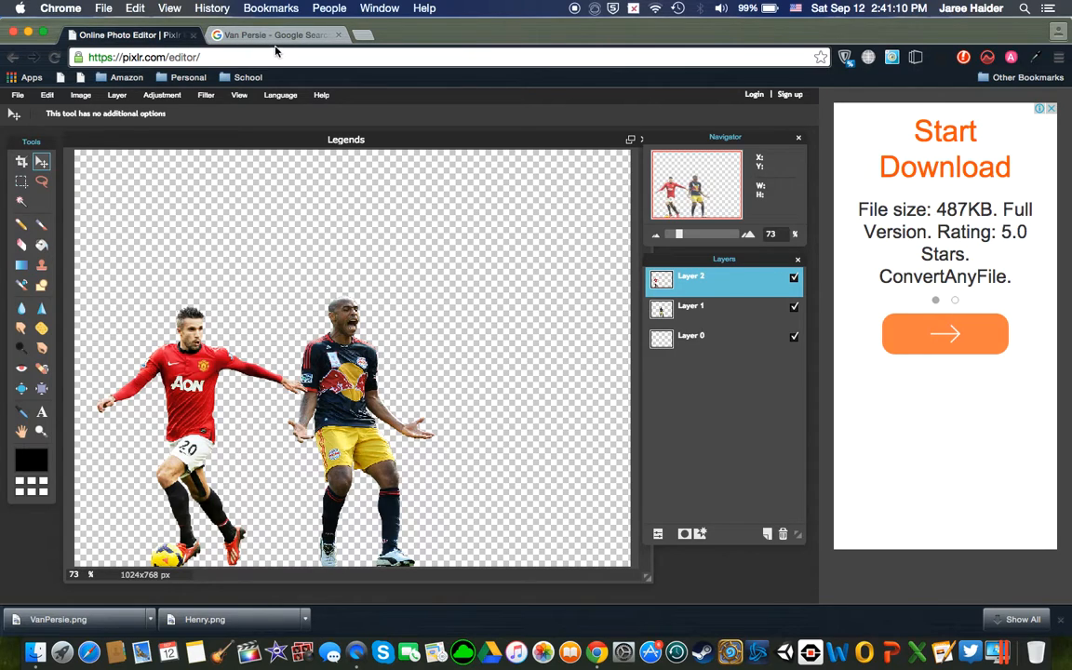
Nudge the Van Persie layer slightly left and up, away from Henry
left_click(160, 95)
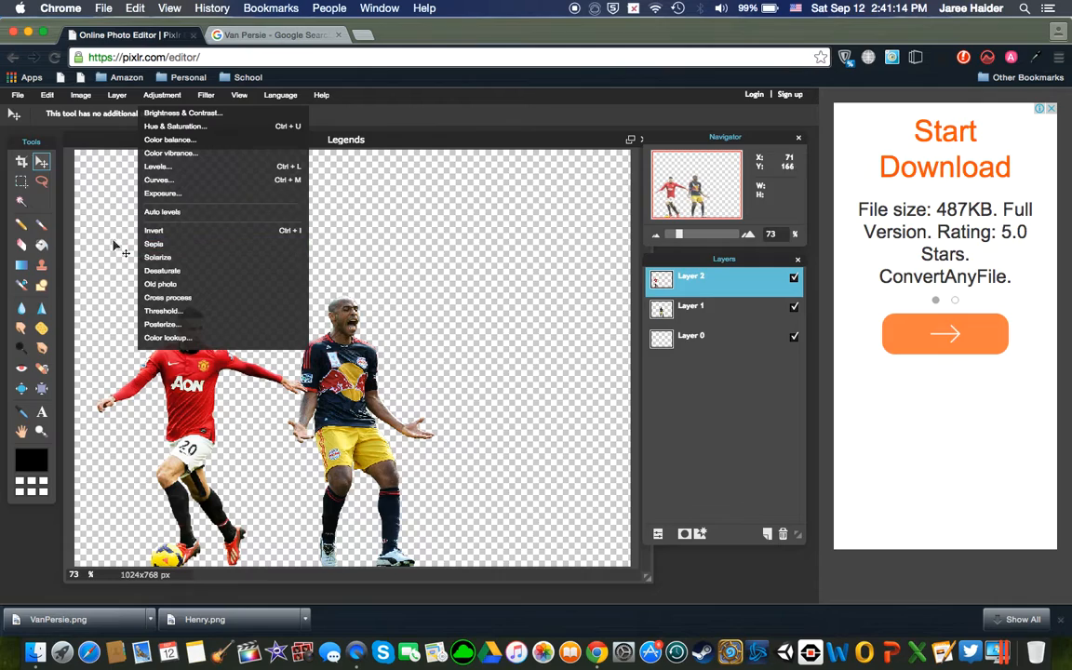
left_click(395, 234)
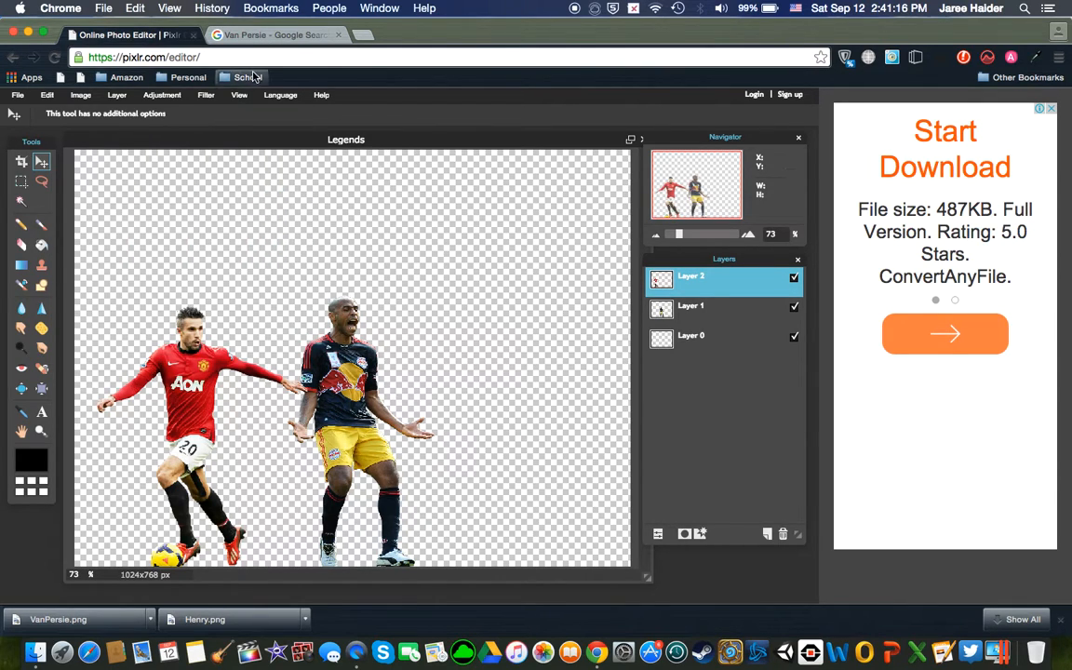
left_click_drag(219, 366, 212, 363)
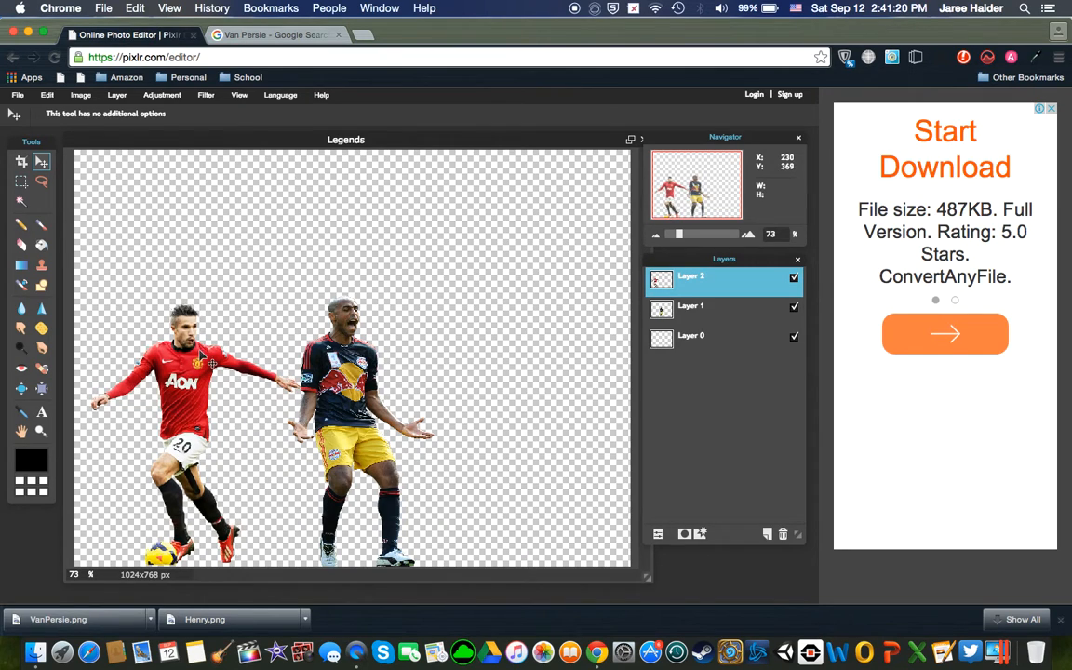
Return to the Google Images results and search for Ozil with the transparent color filter kept
left_click(270, 34)
scroll(290, 186, "up", 3)
left_click(166, 109)
key("super+a")
type("Ozil")
key("Return")
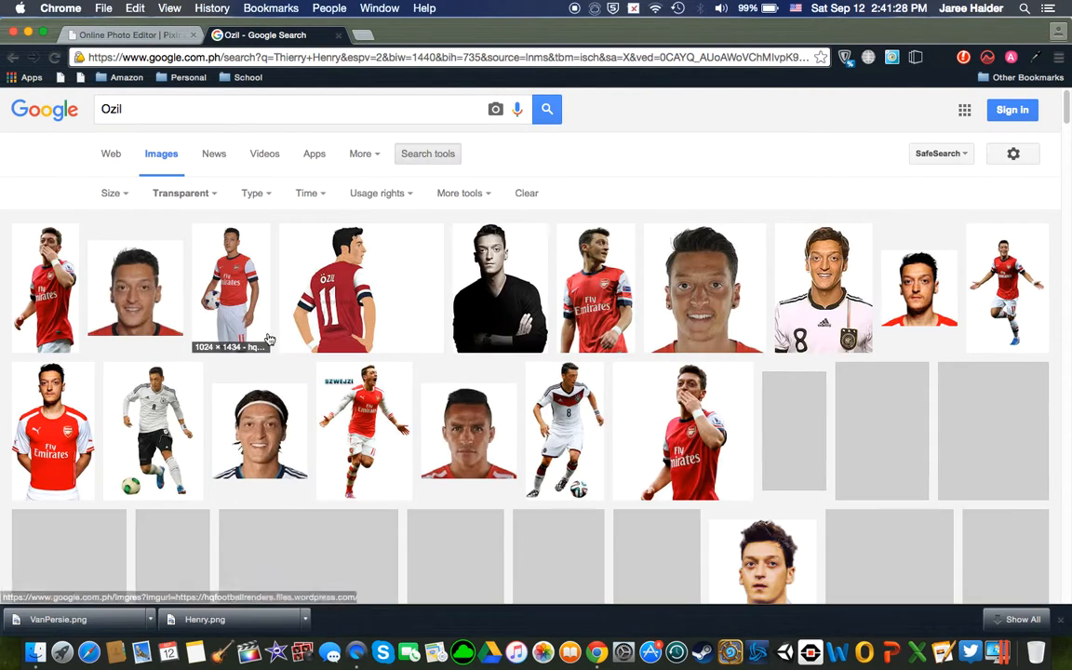
Save the full-body render of Ozil in the white Germany number 8 shirt to the Desktop as Ozil
scroll(270, 438, "down", 1)
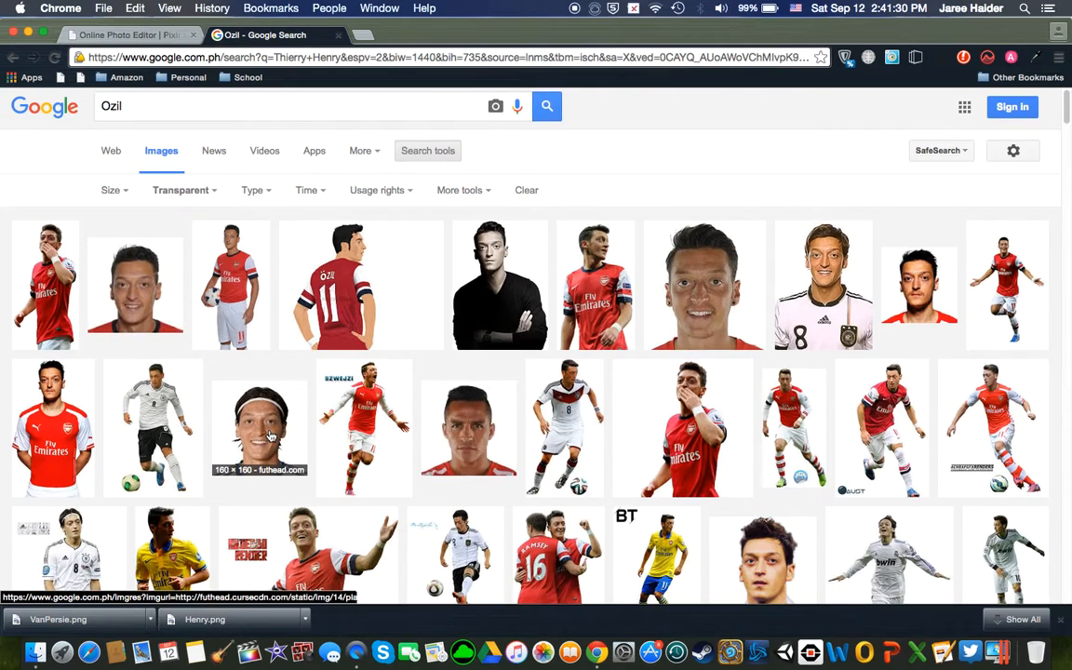
left_click(175, 455)
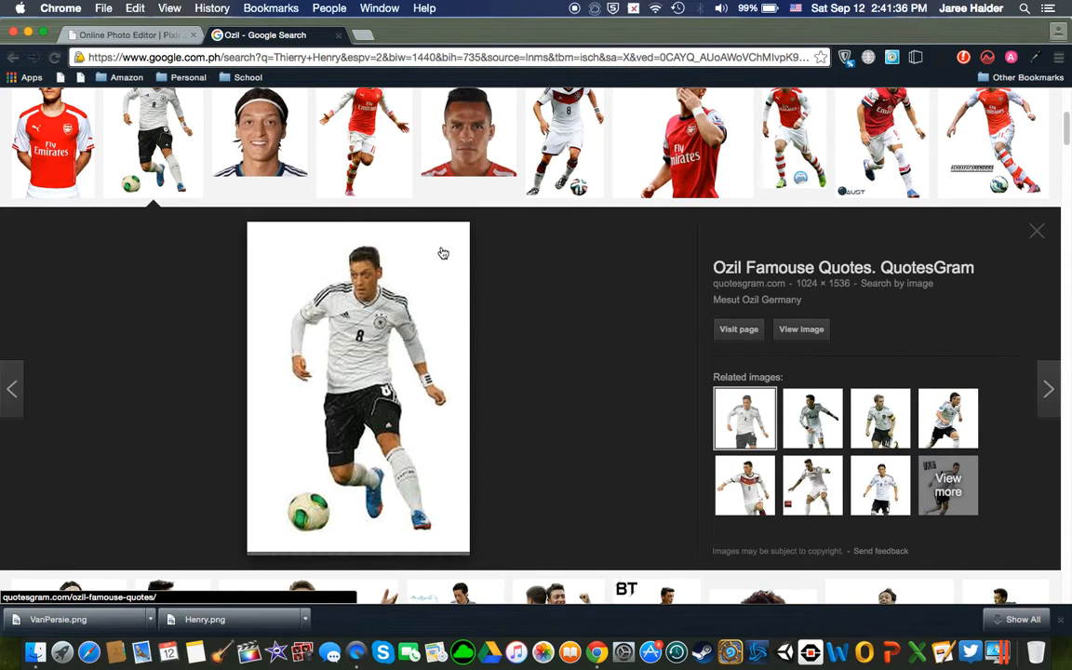
scroll(513, 273, "up", 5)
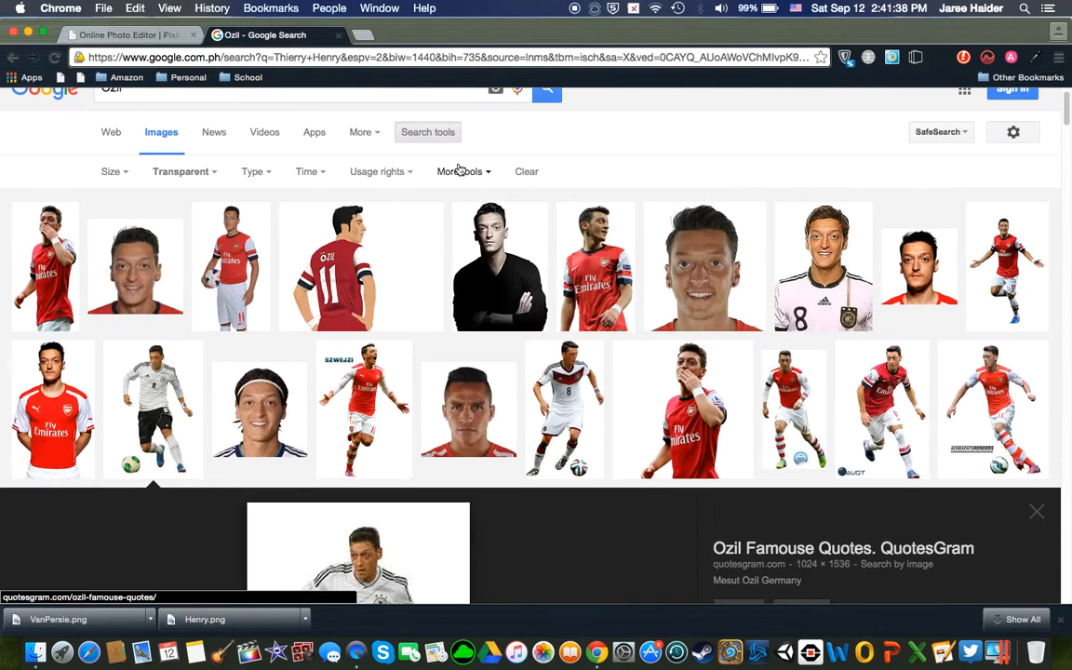
scroll(465, 410, "down", 4)
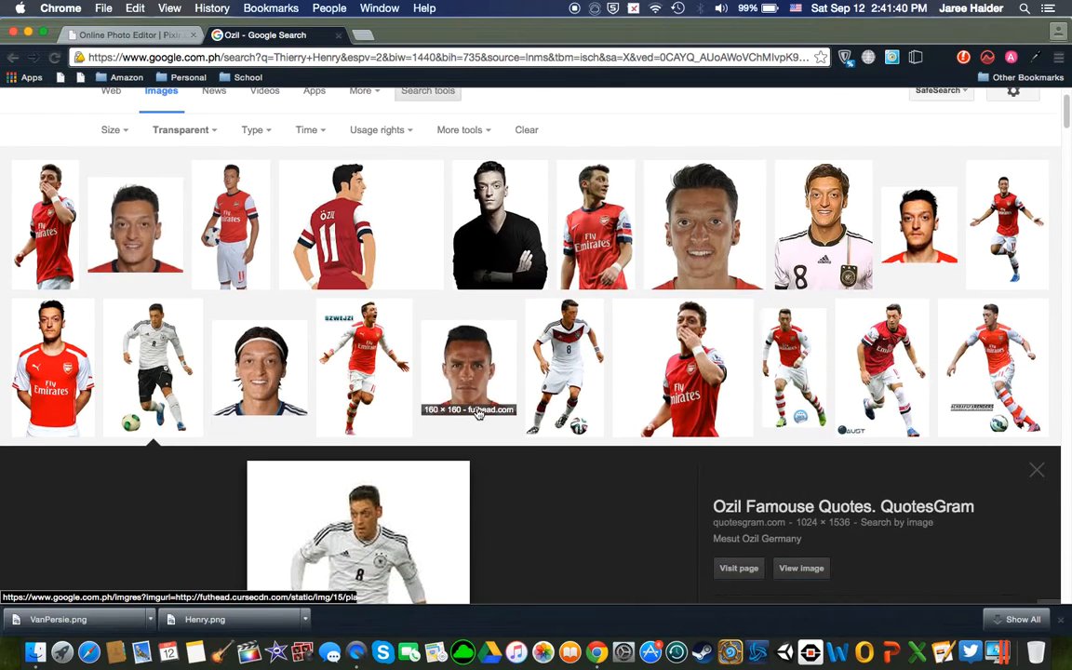
scroll(472, 415, "down", 3)
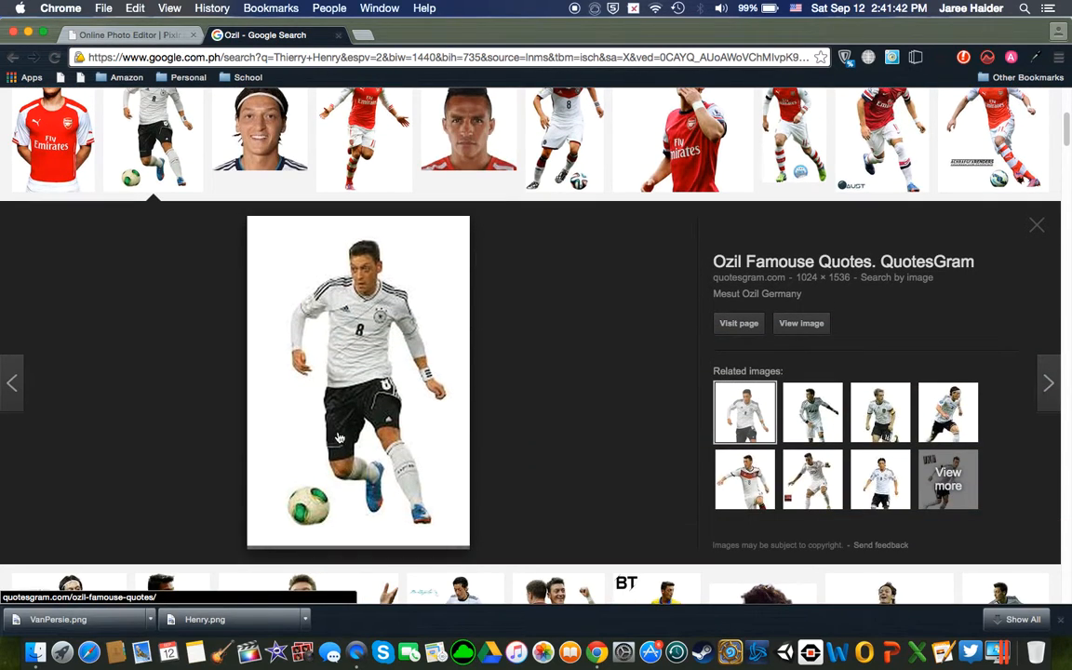
right_click(294, 311)
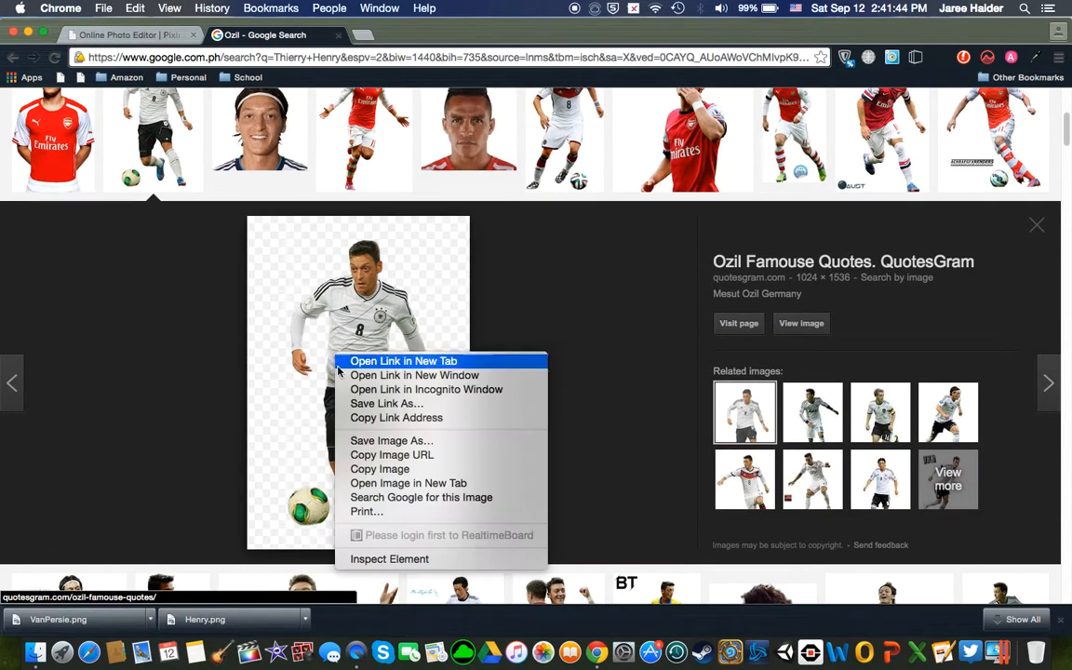
left_click(373, 397)
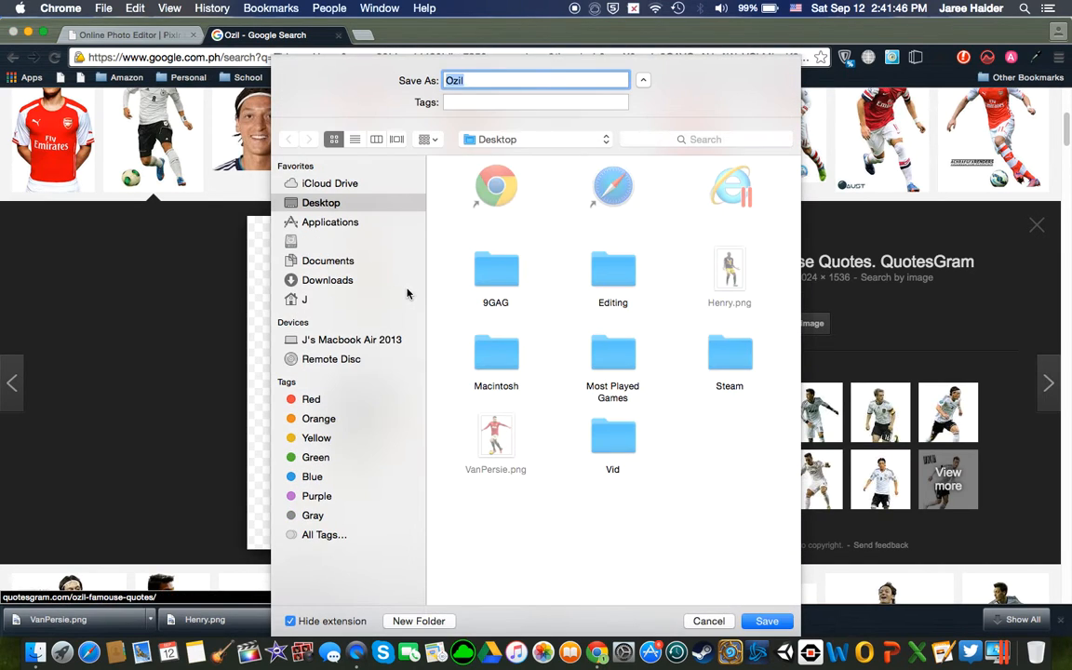
key("Return")
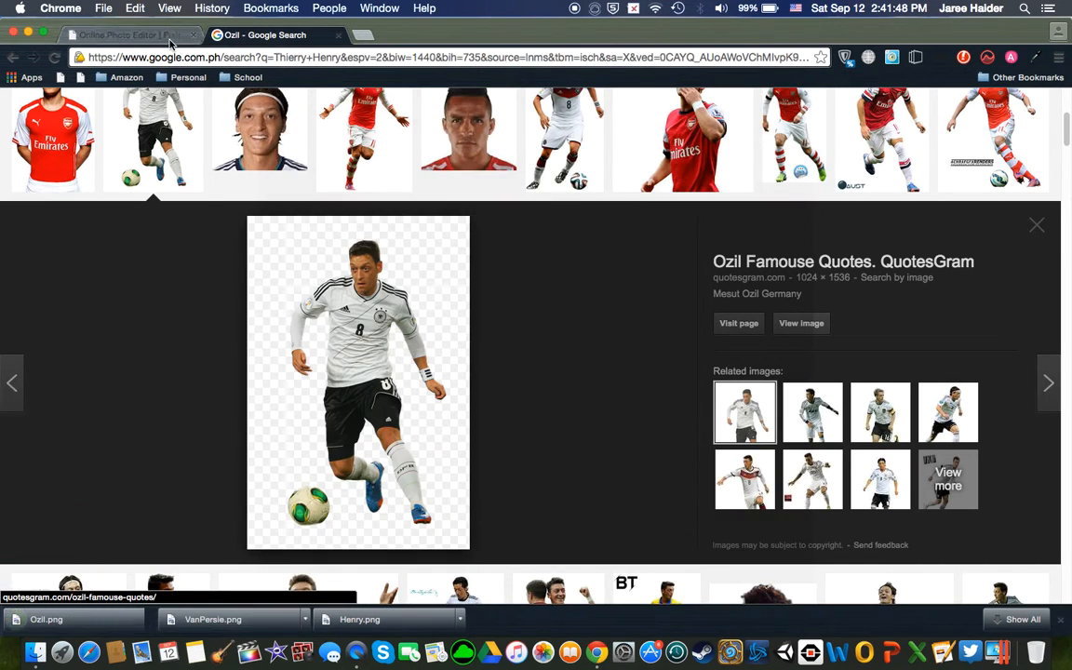
Switch to the Pixlr editor and add Ozil.png to the Legends image as a layer
left_click(140, 36)
left_click(117, 95)
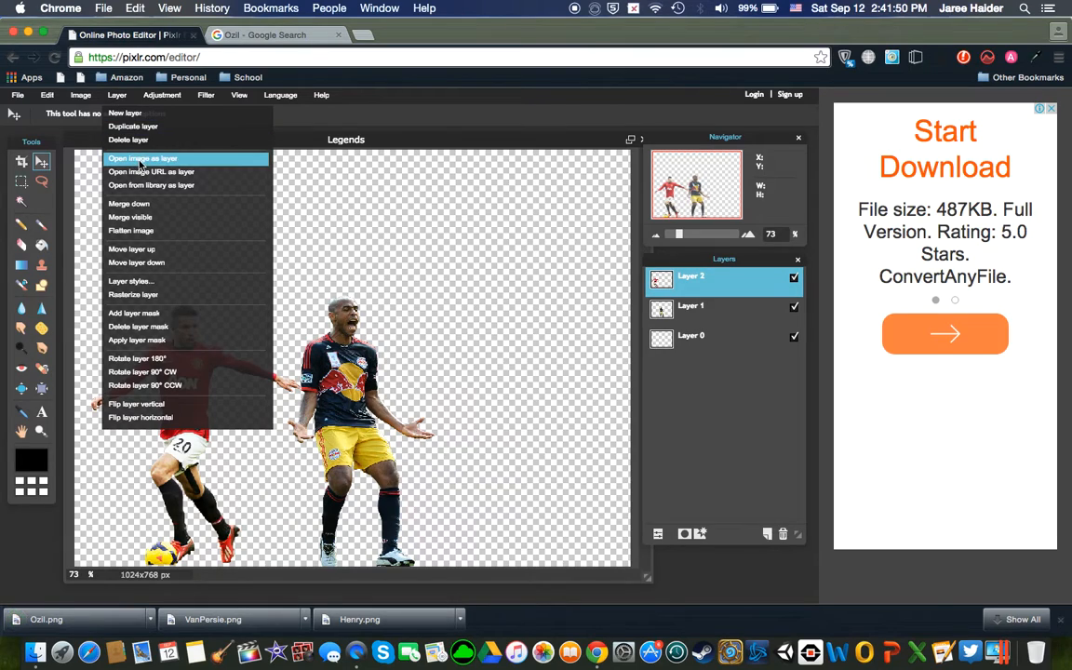
left_click(158, 159)
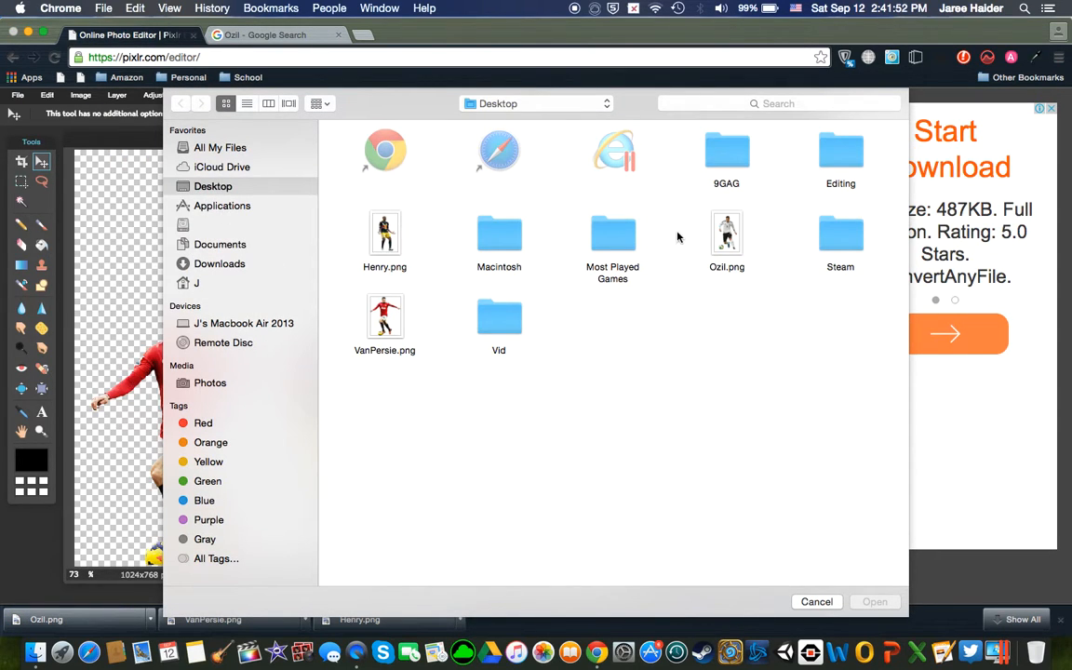
double_click(732, 236)
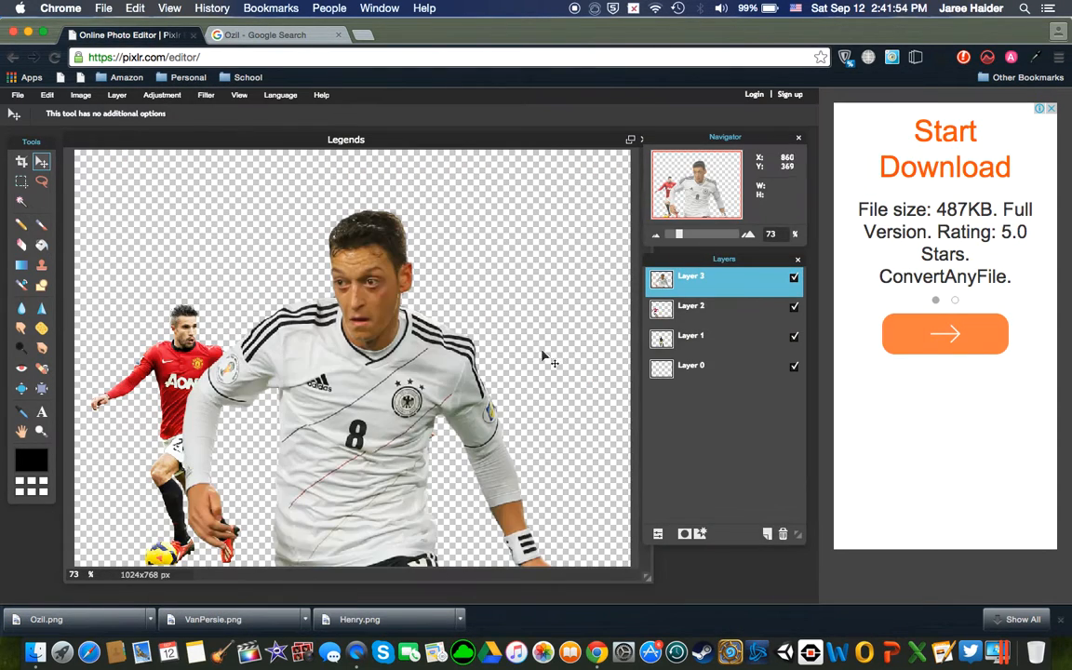
Scale the Ozil layer down with Free transform to about Henry's size and place it beside Henry, opposite Van Persie
left_click(47, 95)
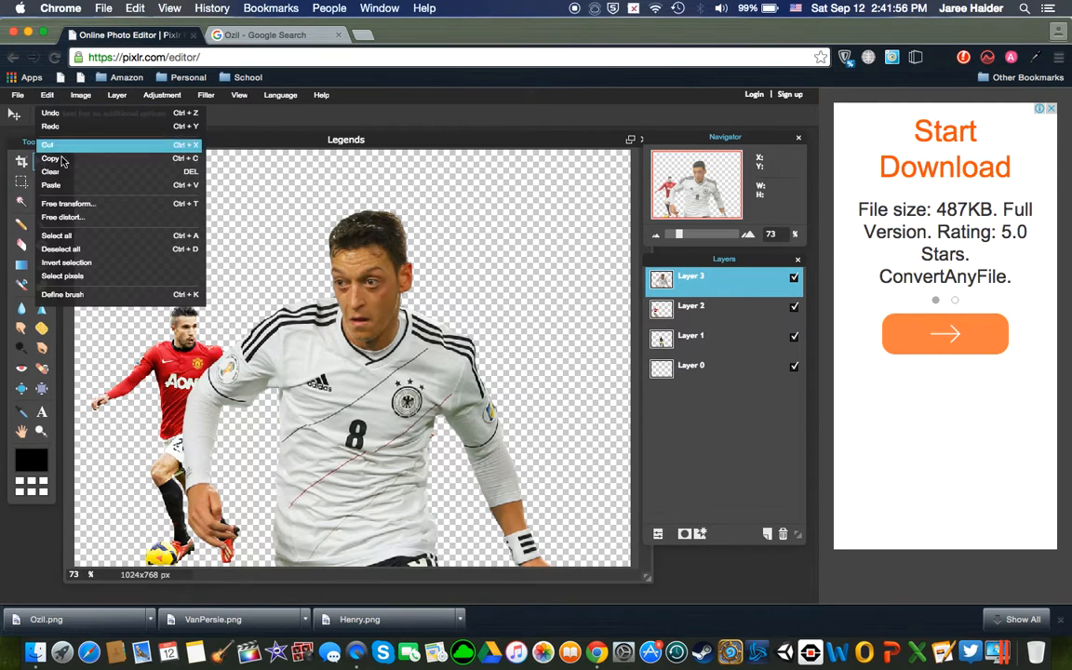
left_click(64, 204)
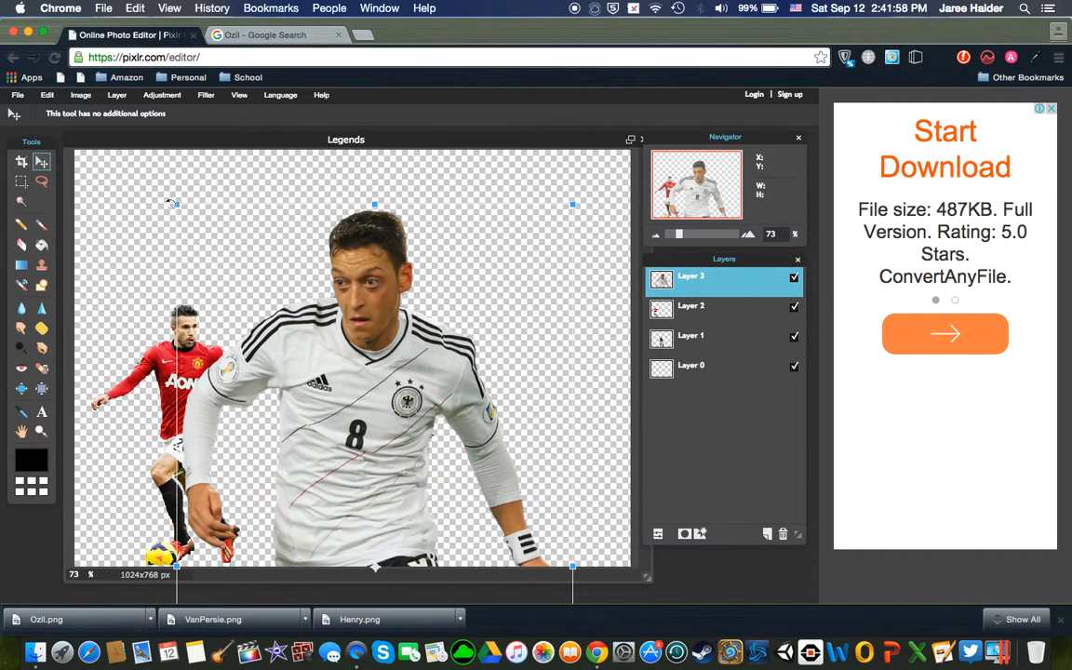
left_click_drag(174, 204, 305, 443)
left_click_drag(368, 516, 534, 396)
left_click_drag(475, 326, 431, 306)
left_click_drag(504, 373, 509, 357)
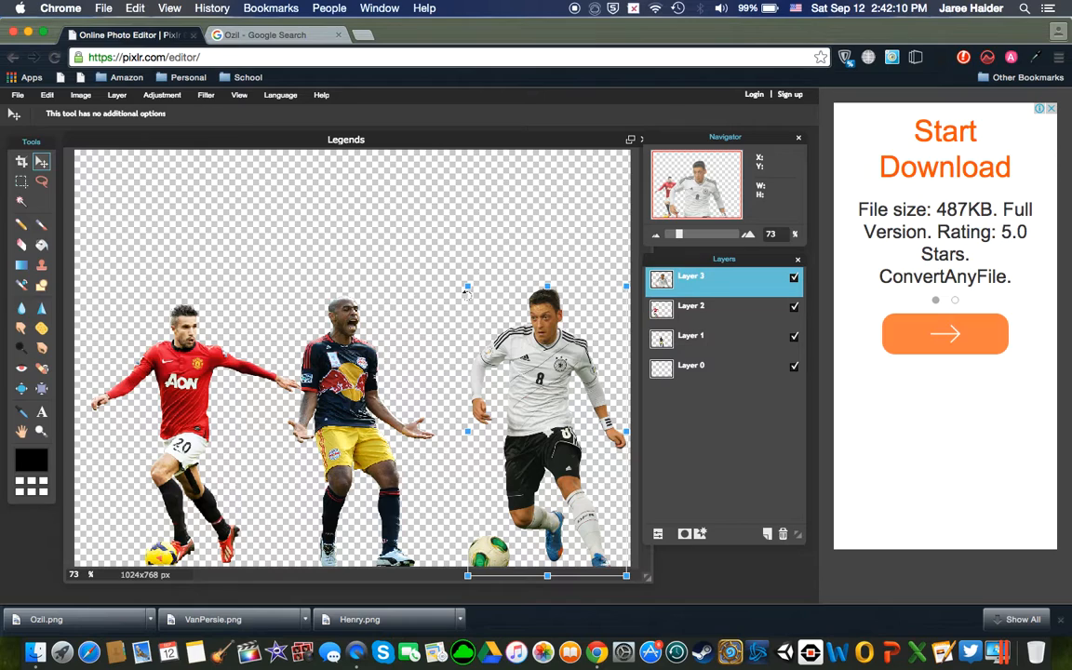
Shrink the Ozil layer slightly more, nudge it so the feet and ball stay inside the canvas, and apply the transform
left_click_drag(468, 289, 471, 294)
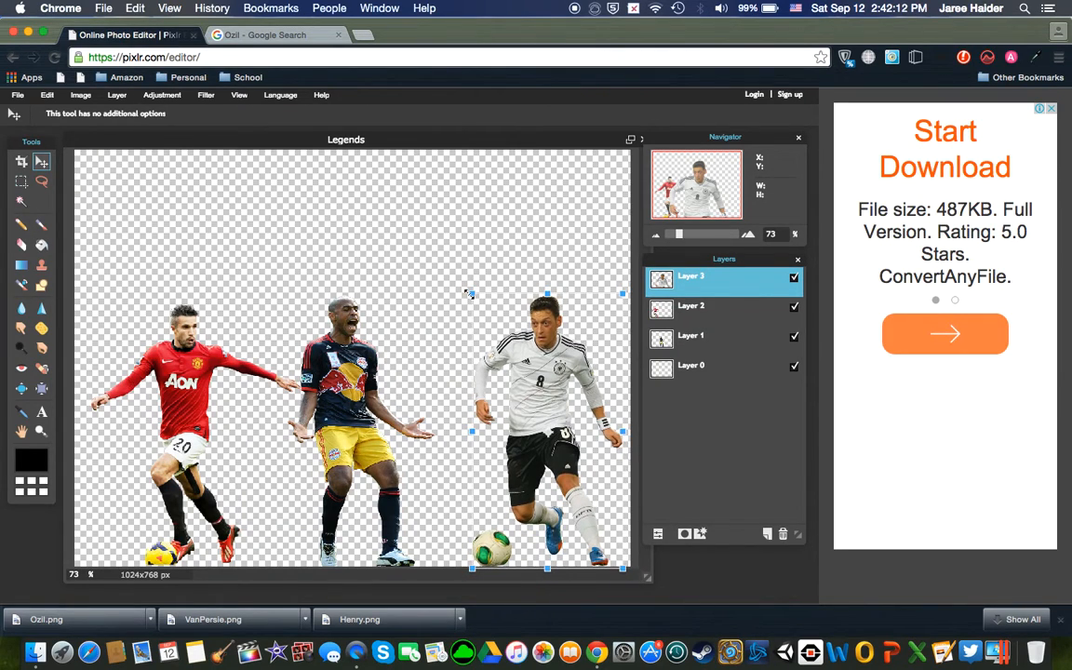
left_click_drag(520, 356, 518, 355)
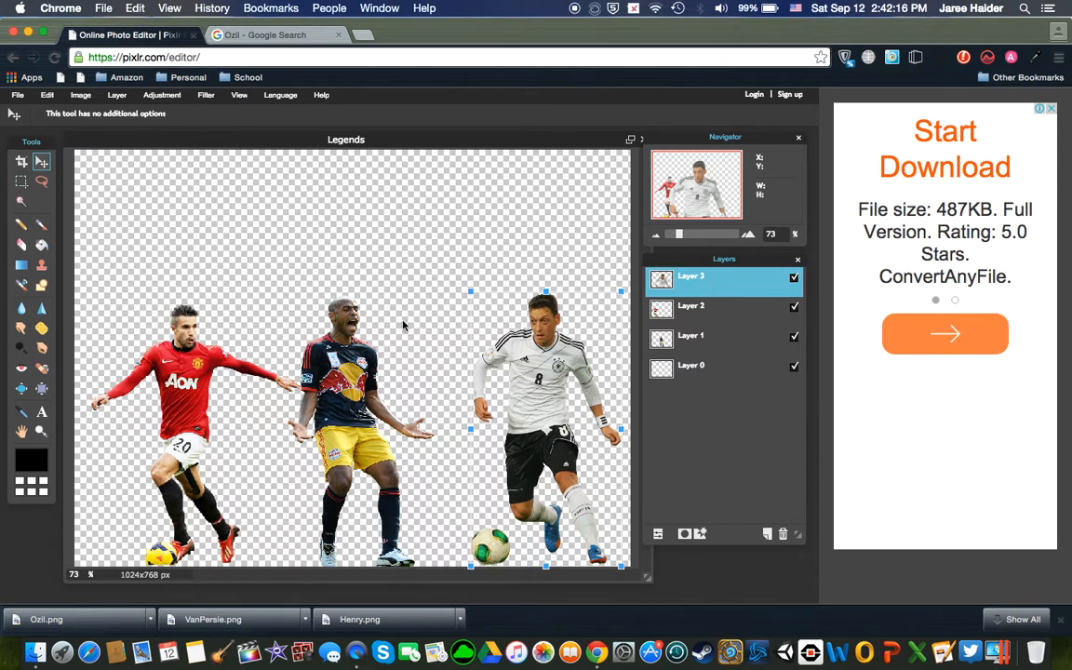
left_click(398, 259)
left_click(359, 375)
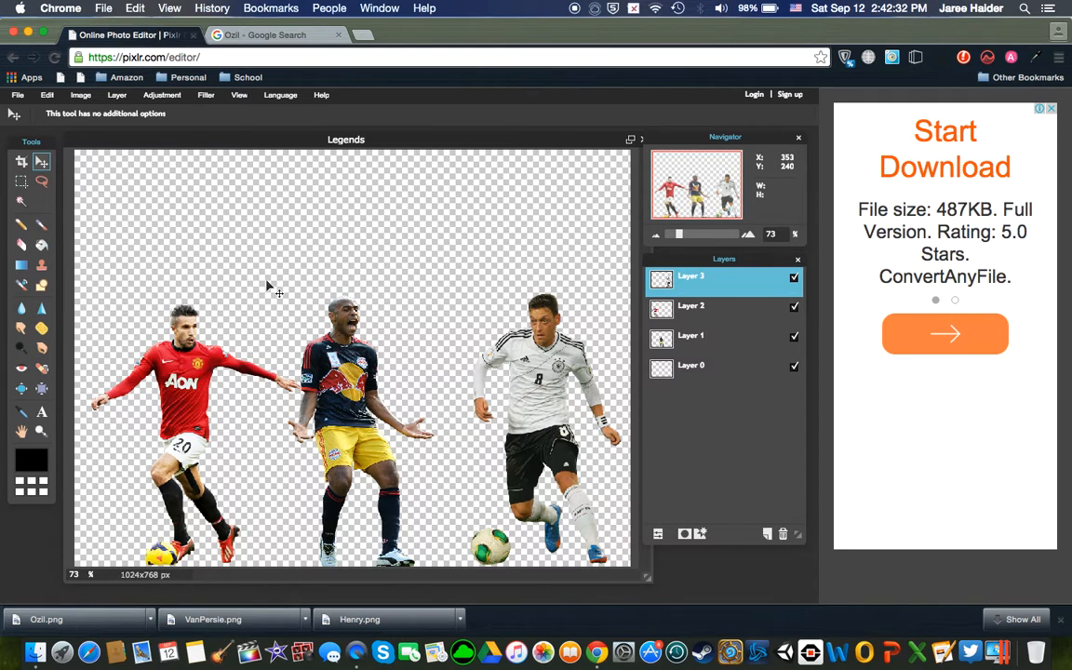
Search Google Images for "BAle wallpaper" in a new browser tab
left_click(365, 35)
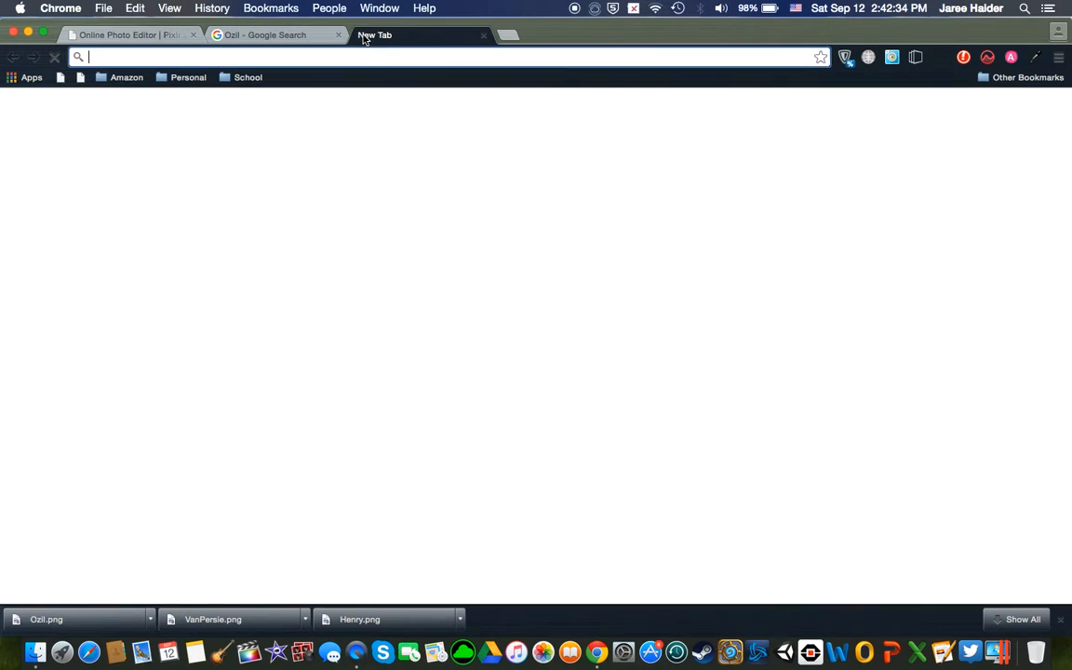
type("BAle wallpaper")
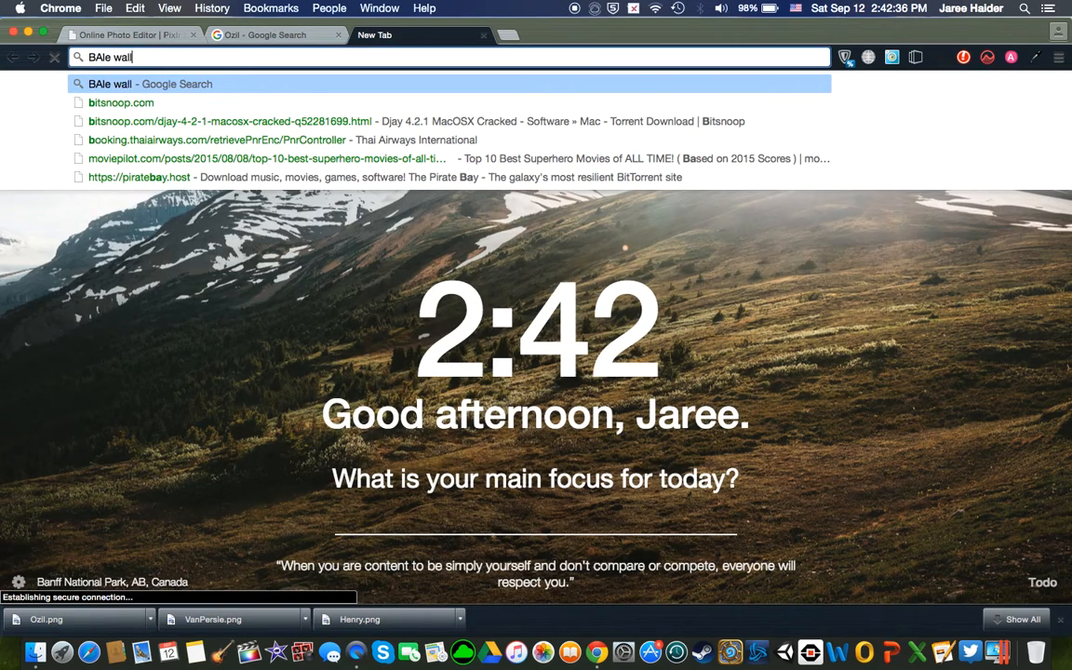
key("Return")
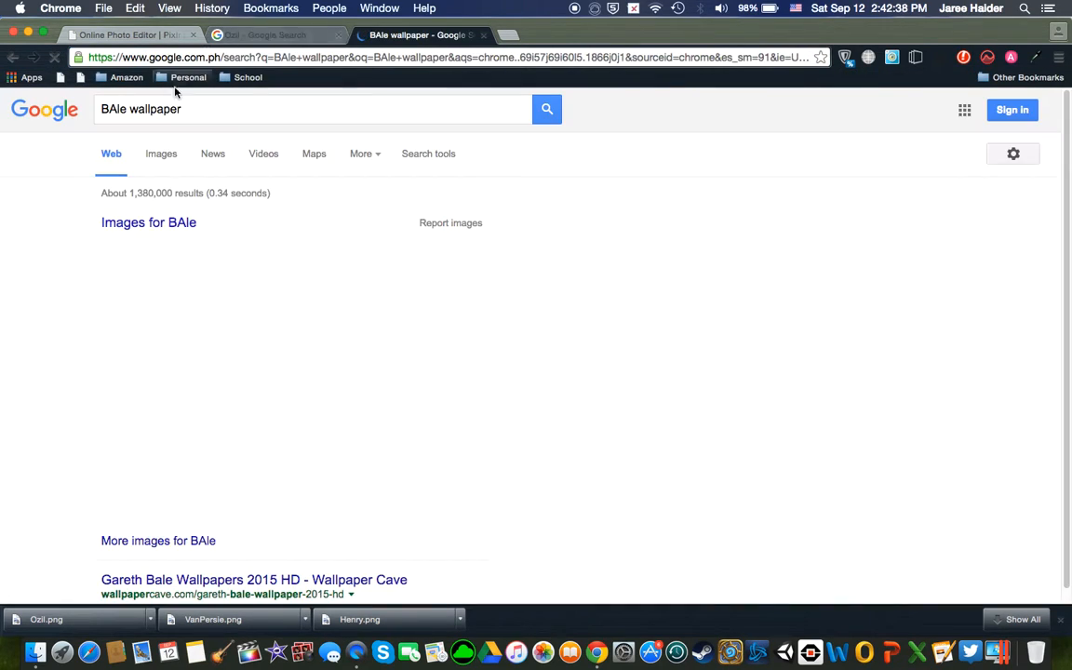
left_click(166, 160)
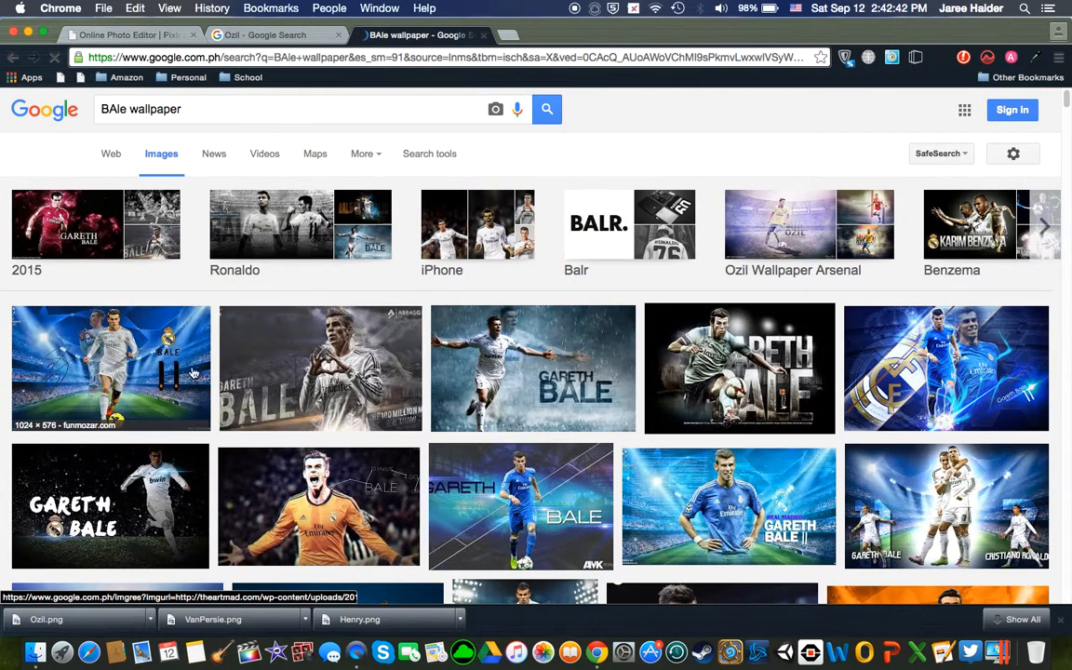
Preview several Gareth Bale wallpapers as design examples, including the grey heart-gesture, rainy Tottenham and blue Real Madrid ones
left_click(307, 372)
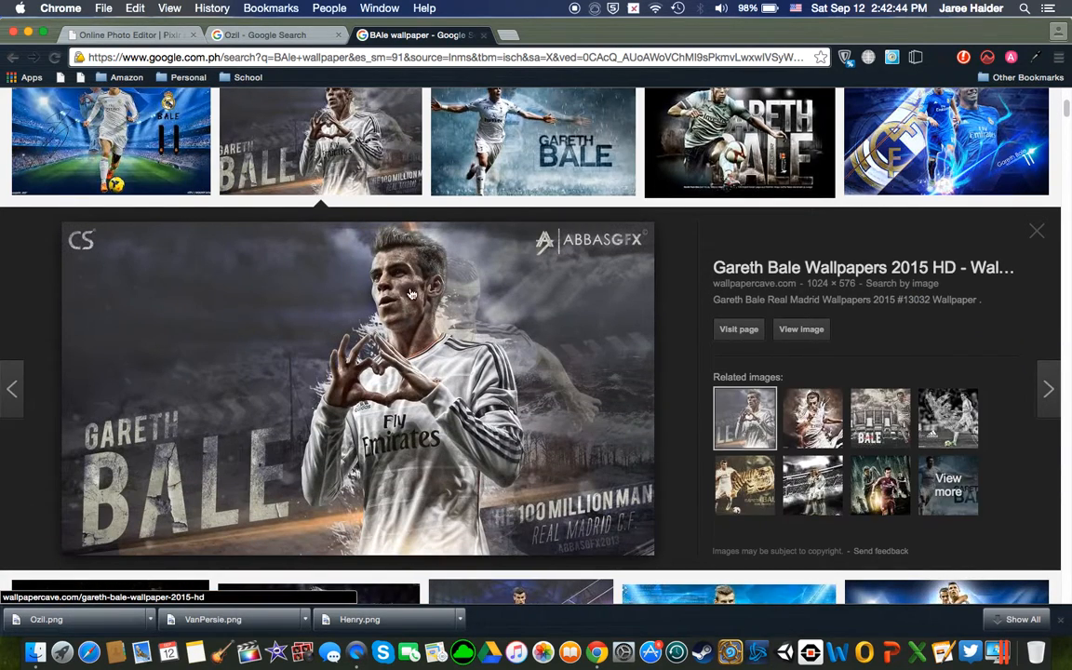
left_click(503, 144)
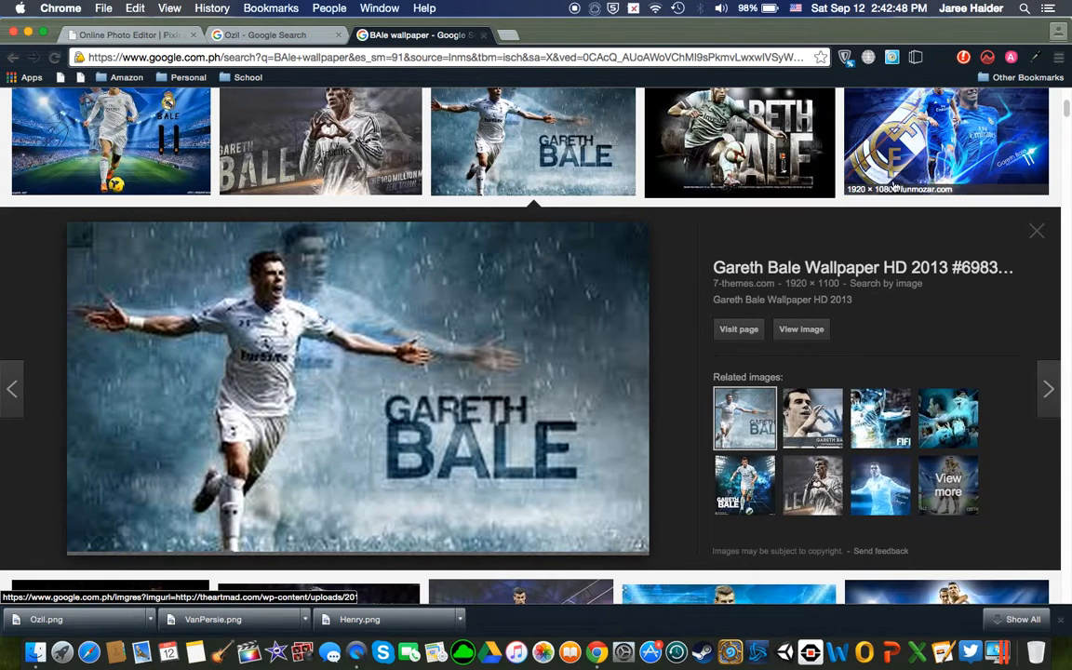
left_click(865, 154)
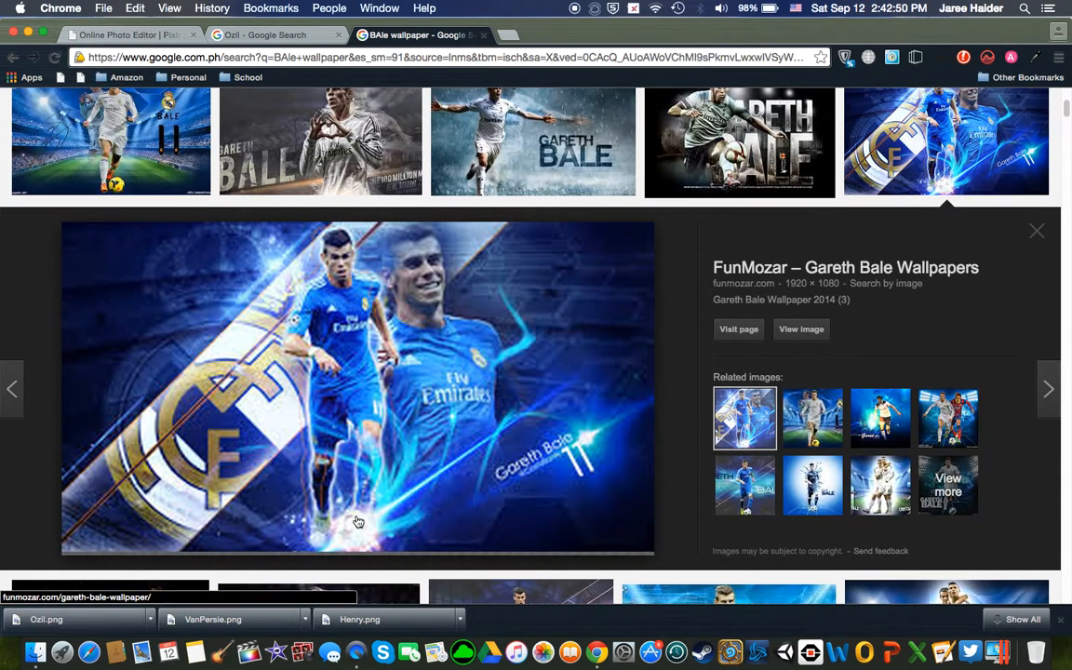
scroll(354, 526, "up", 5)
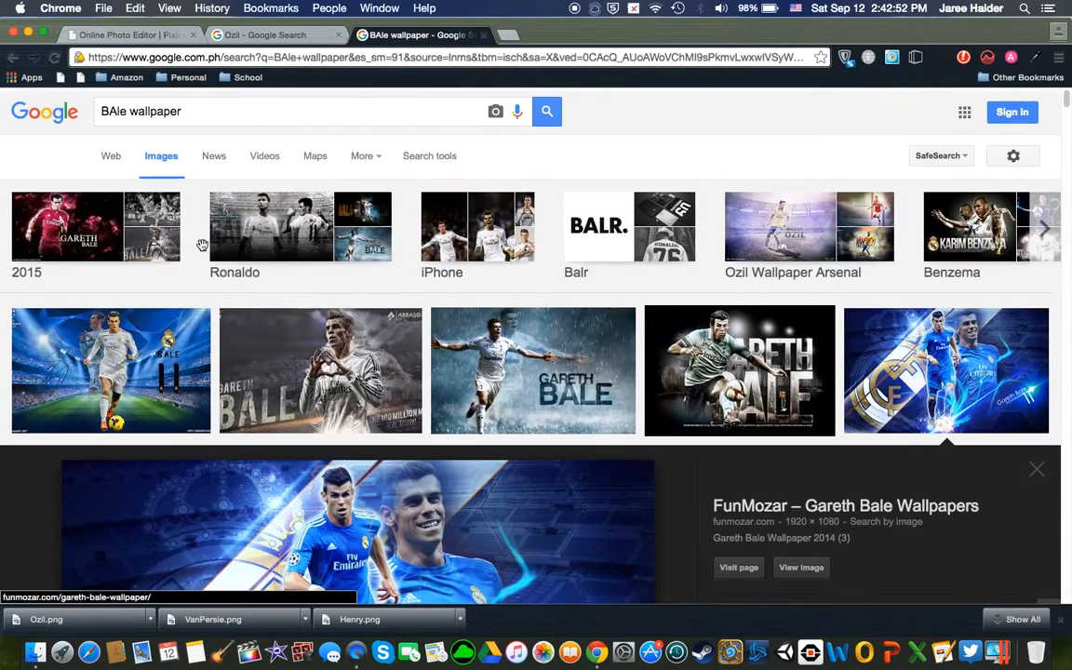
Shorten the image search to "BAle" to view plain photos of the player
left_click(215, 108)
key("BackSpace")
key("BackSpace")
key("BackSpace")
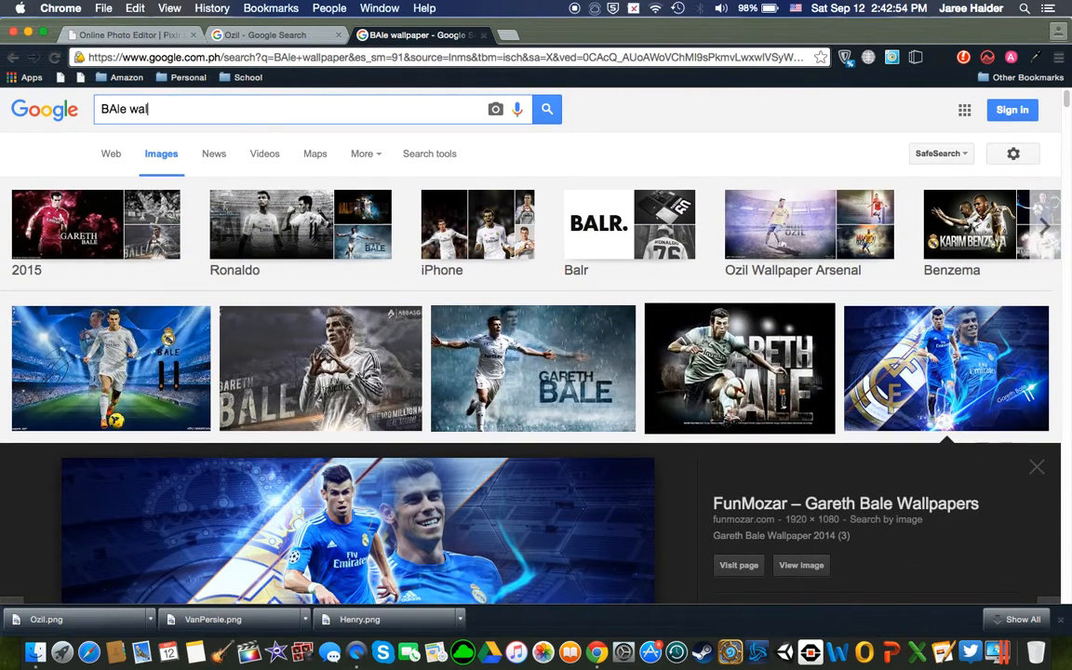
key("Return")
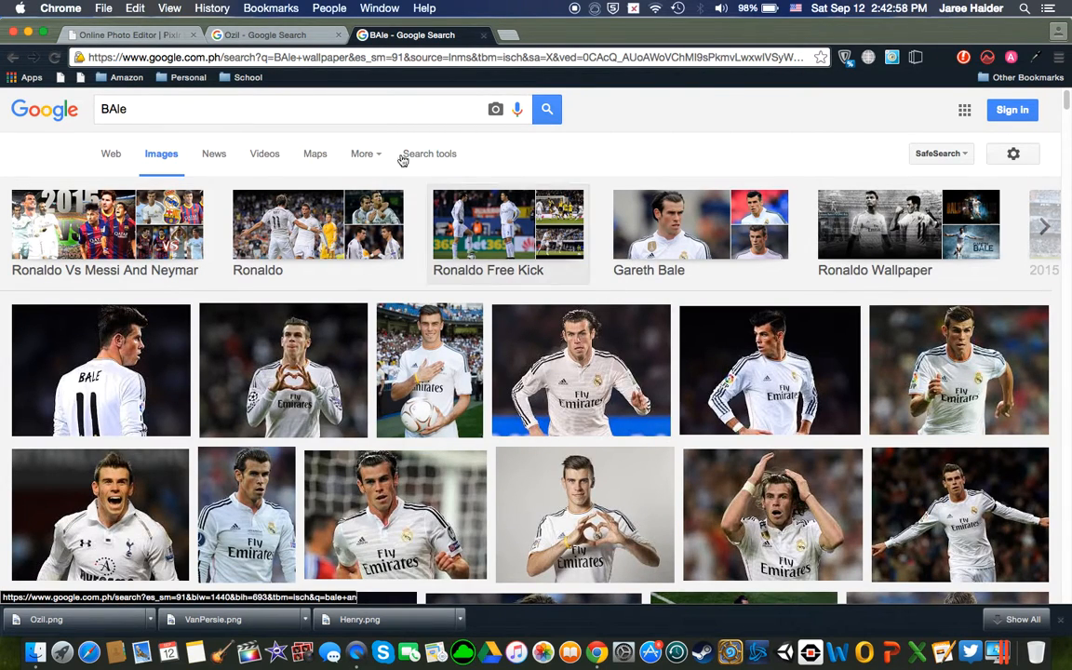
Go back to the blue Real Madrid Bale wallpaper preview, close that search tab and return to the Legends image
left_click(13, 57)
left_click(946, 363)
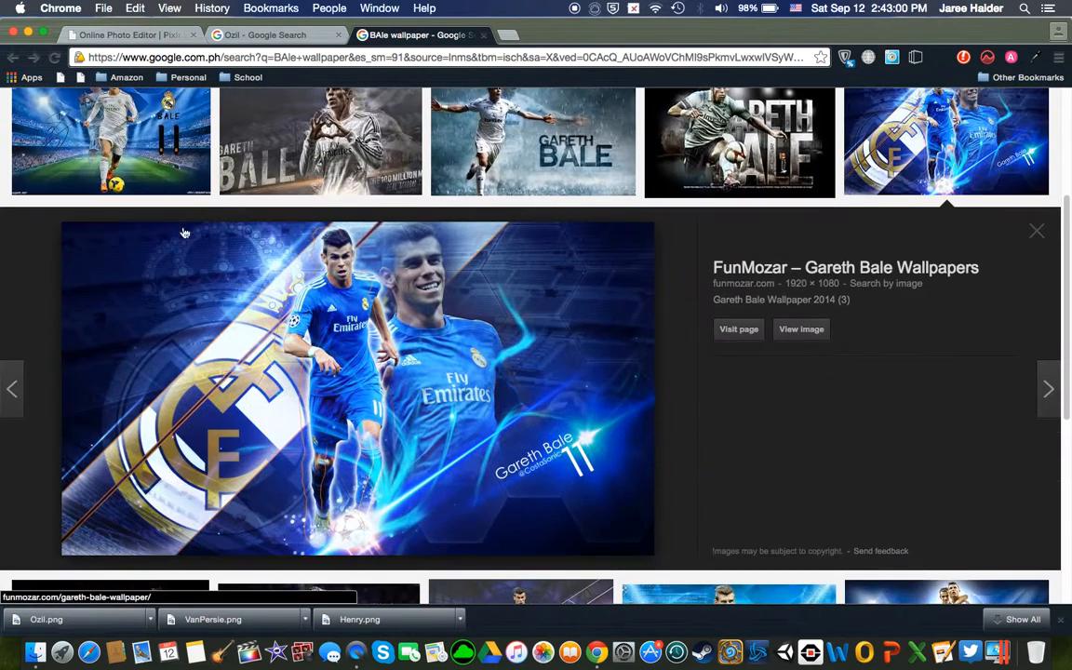
scroll(388, 344, "up", 3)
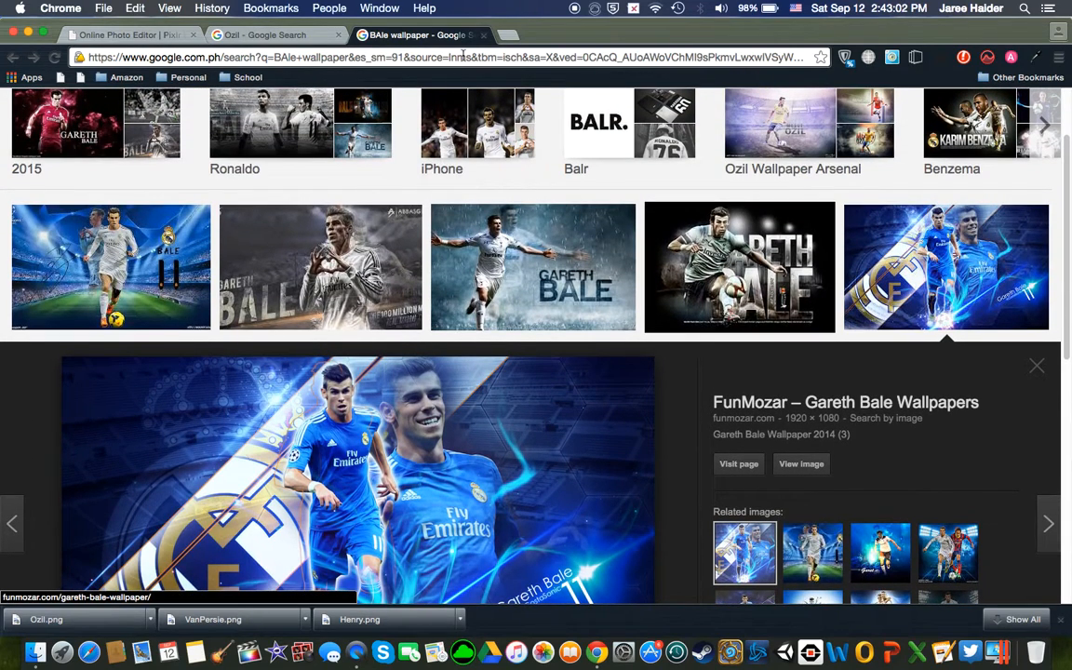
left_click(484, 35)
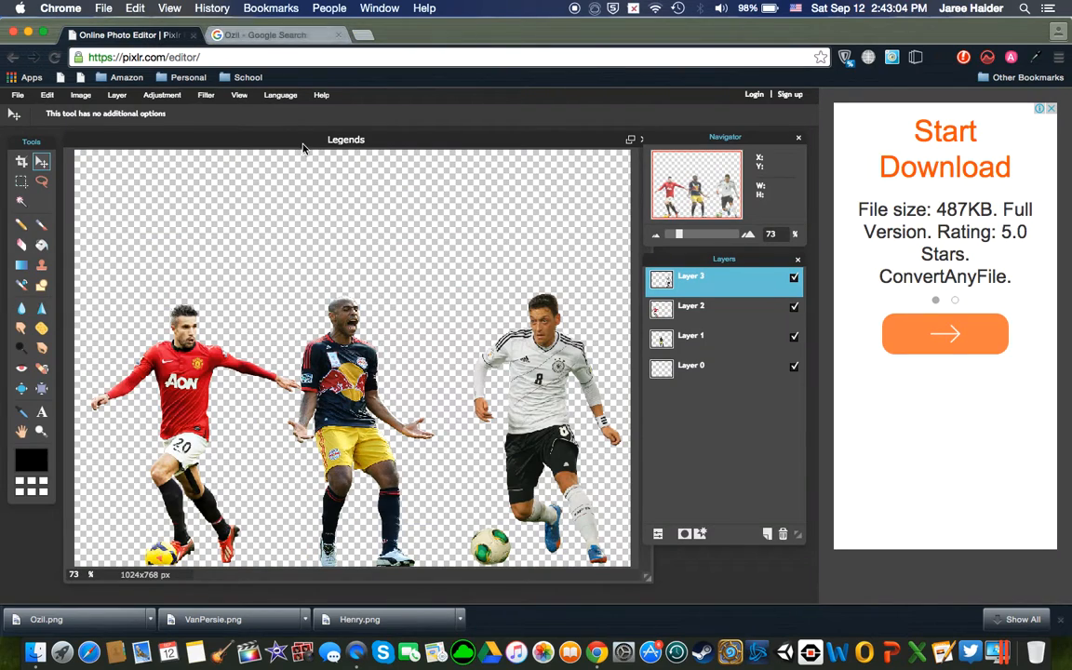
left_click(292, 33)
left_click(167, 32)
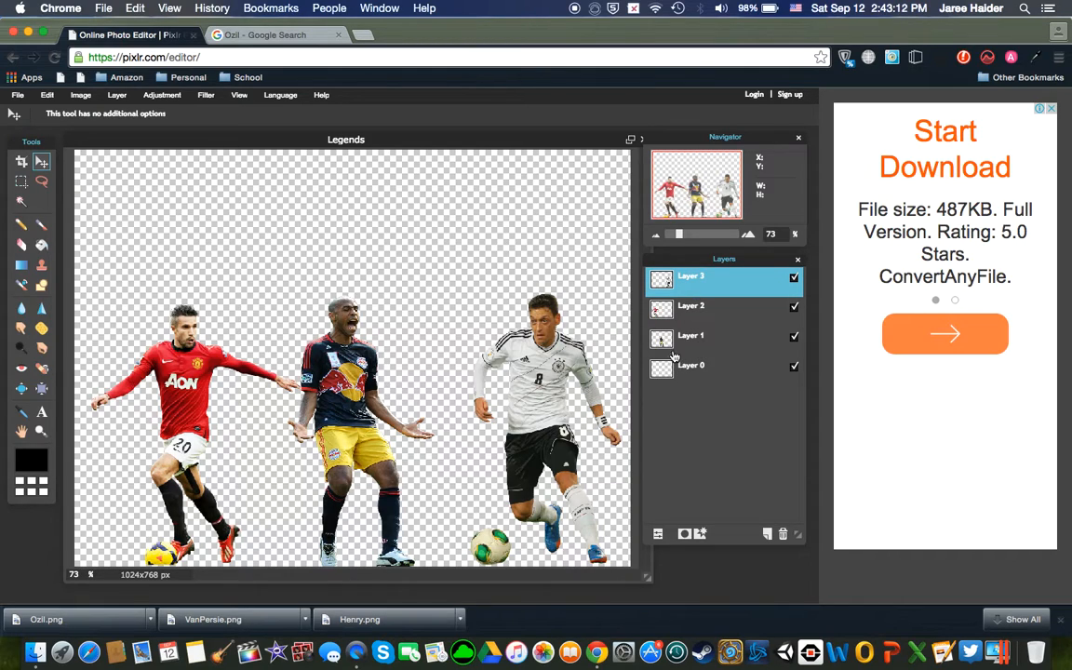
left_click(686, 346)
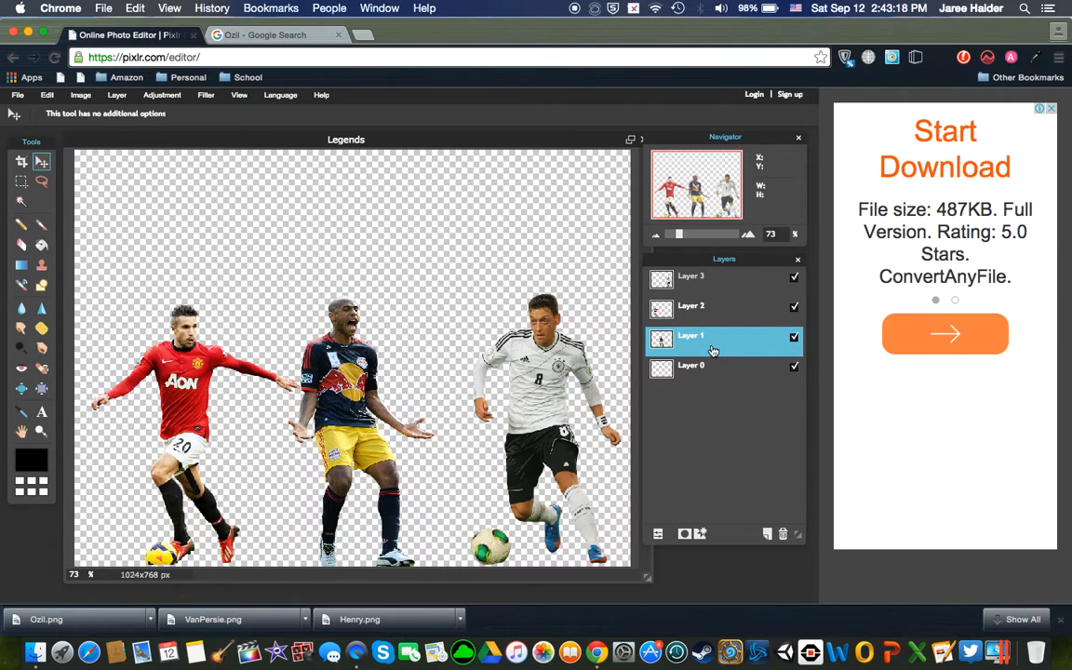
left_click(705, 380)
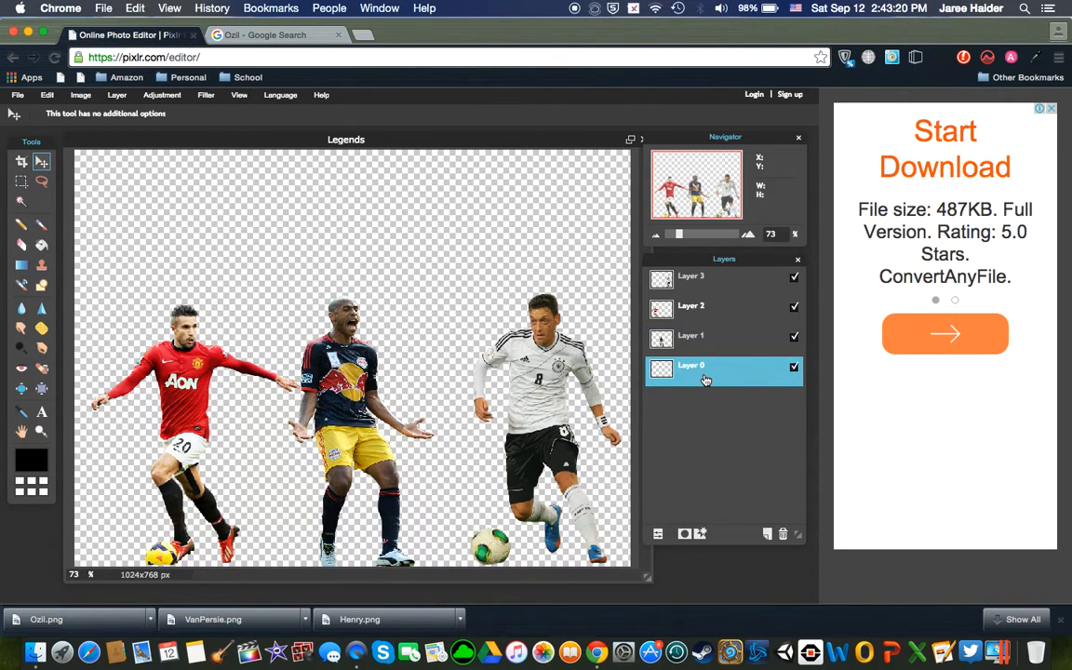
left_click(718, 307)
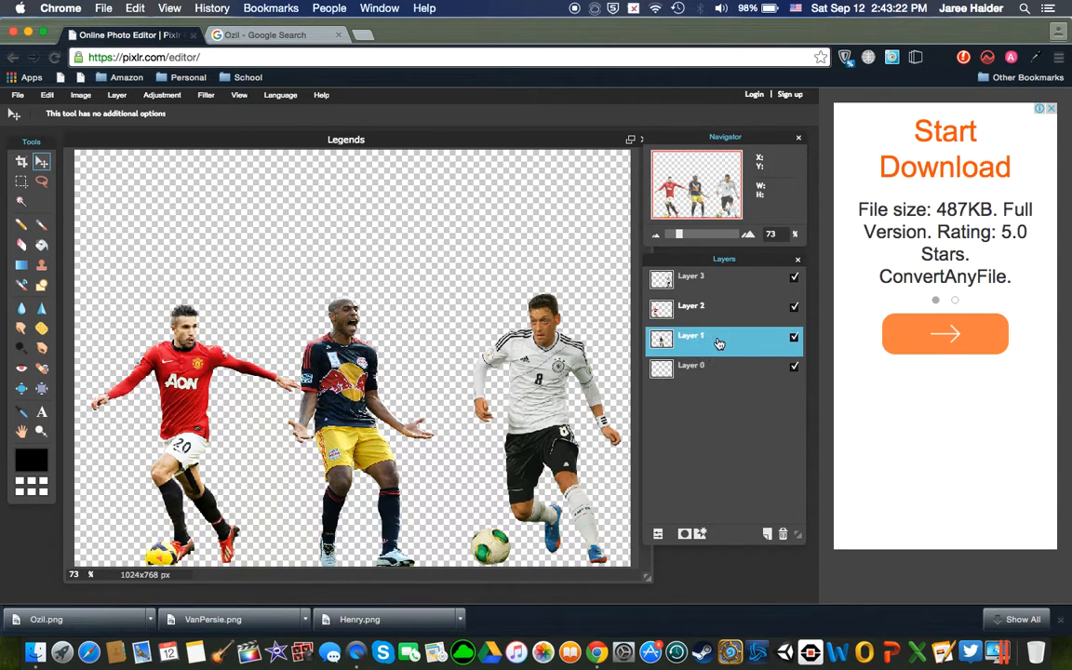
left_click(719, 277)
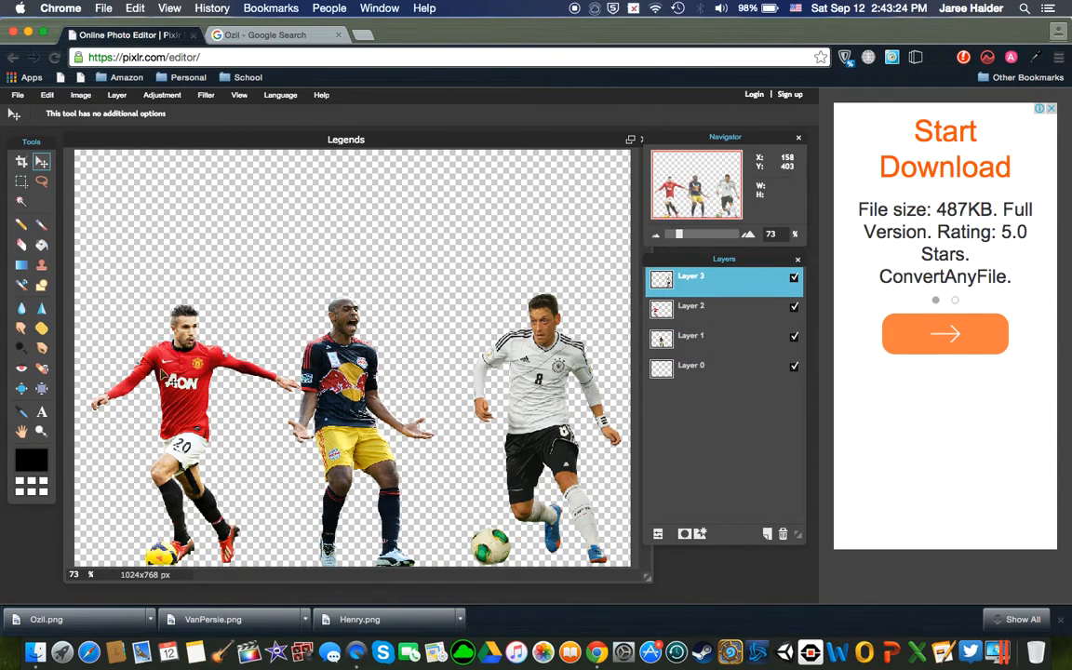
Raise the contrast of Henry's layer, Layer 1, to the maximum with Brightness & Contrast
left_click(687, 341)
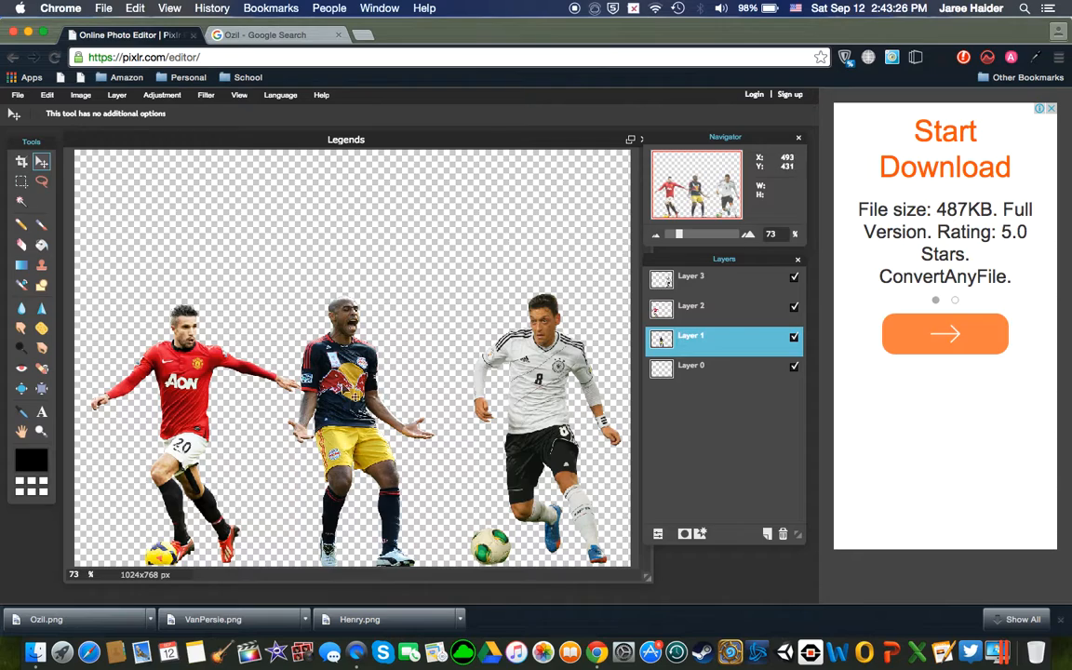
left_click(163, 96)
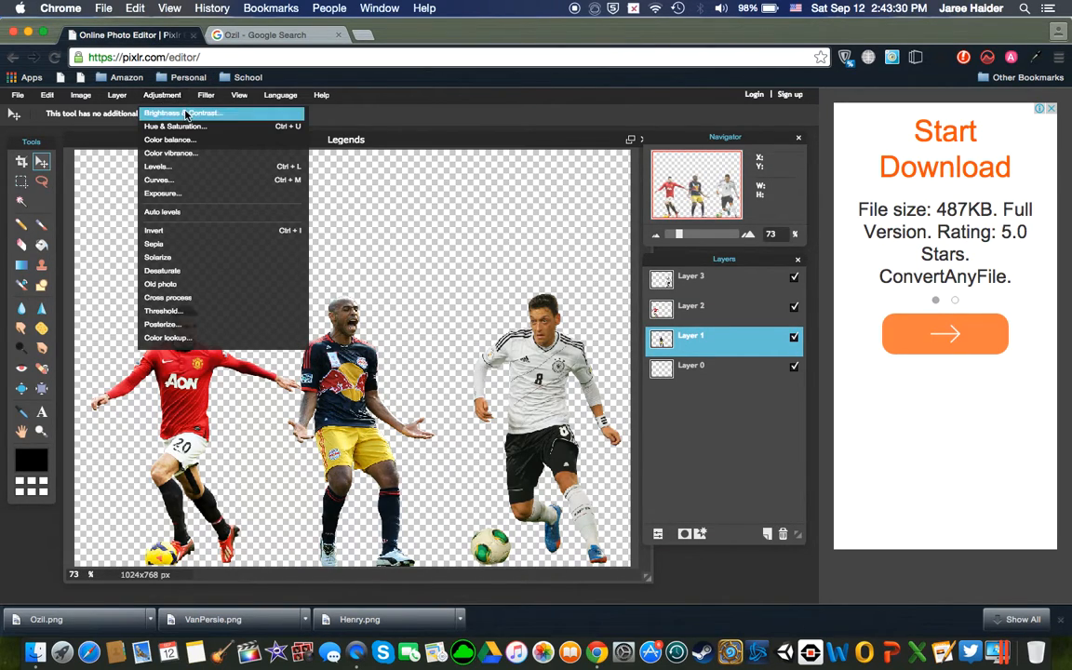
left_click(200, 113)
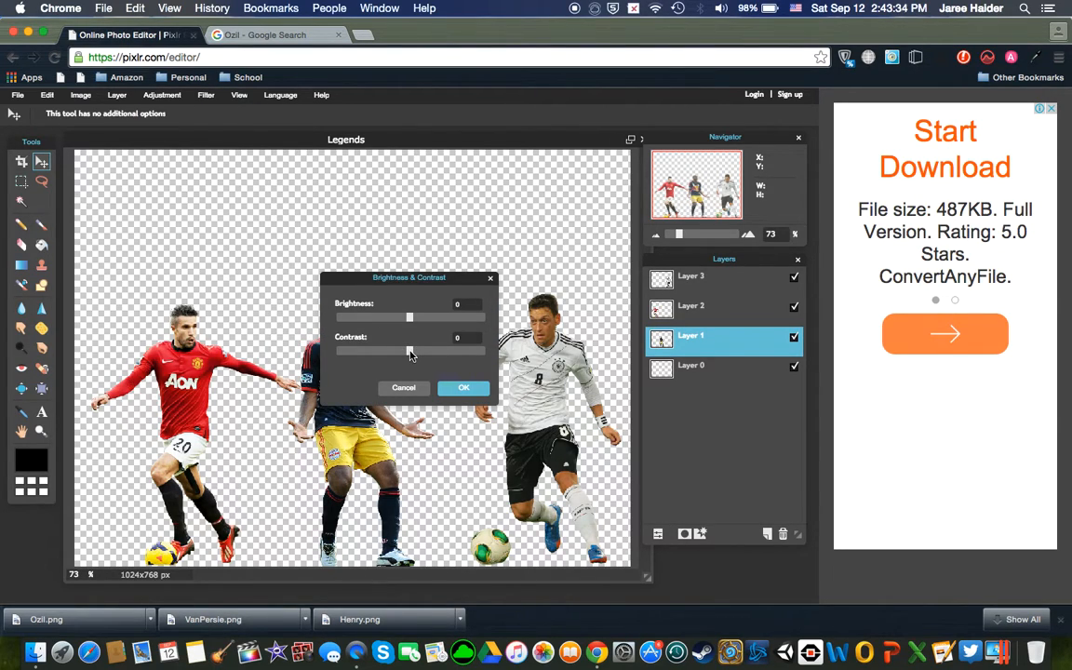
left_click_drag(409, 351, 549, 361)
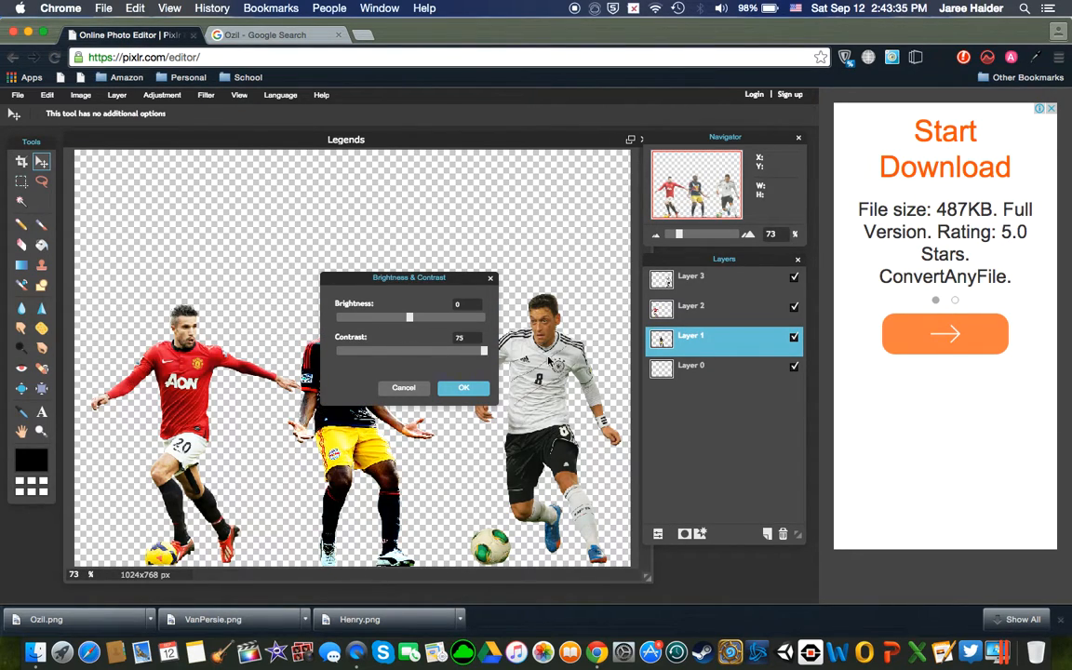
left_click(465, 388)
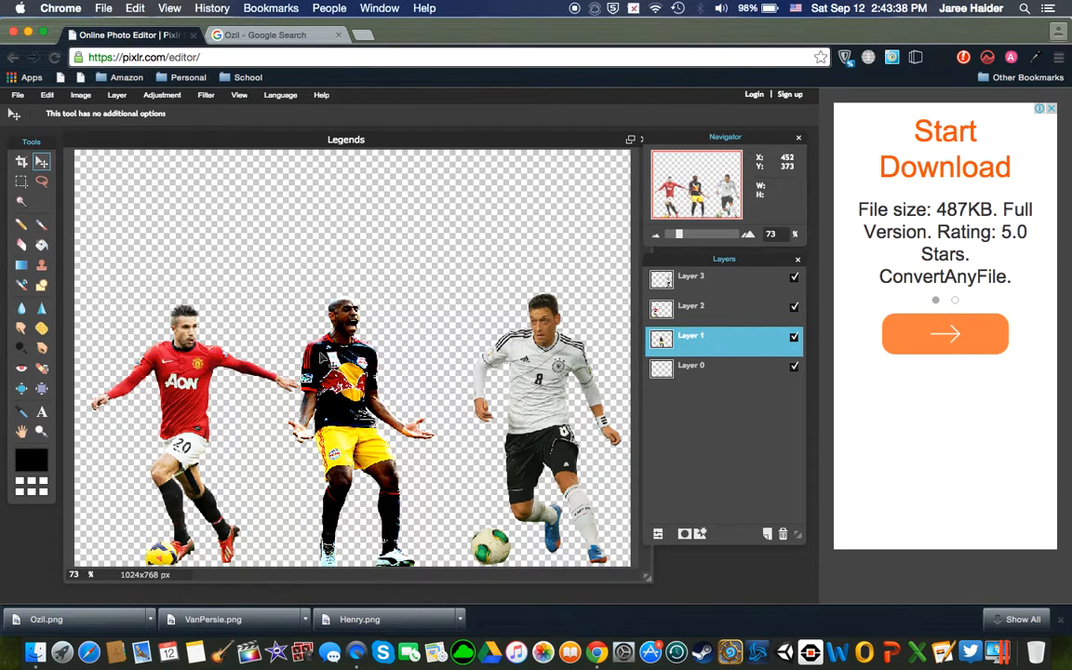
Set the contrast of Van Persie's layer, Layer 2, to 100 with Brightness & Contrast
left_click(708, 306)
left_click(161, 96)
left_click(178, 113)
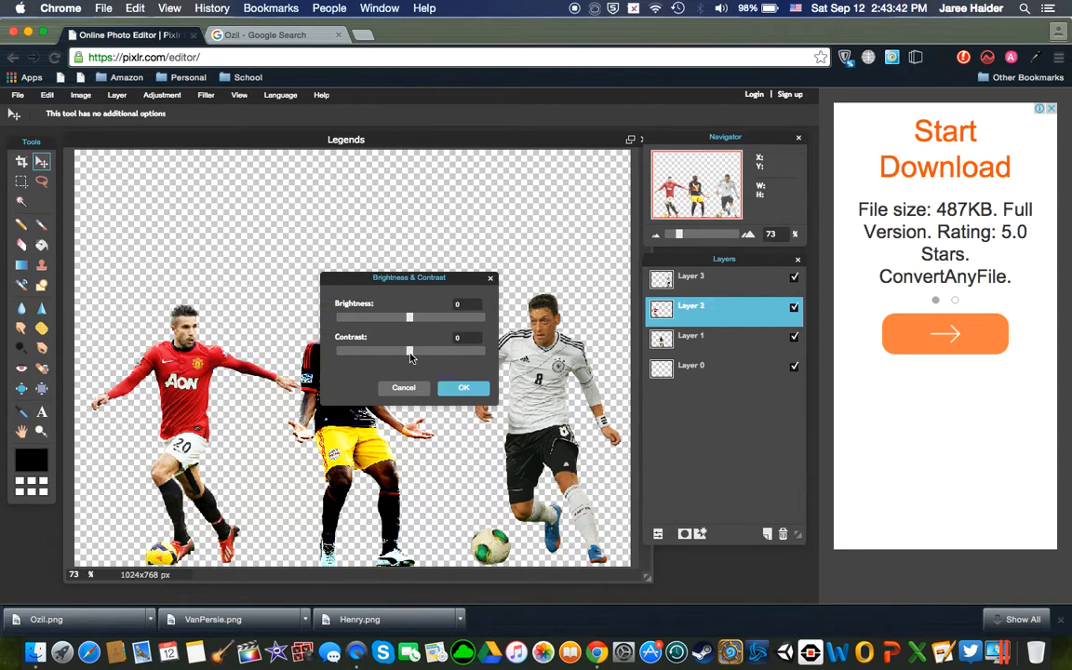
left_click_drag(411, 355, 491, 361)
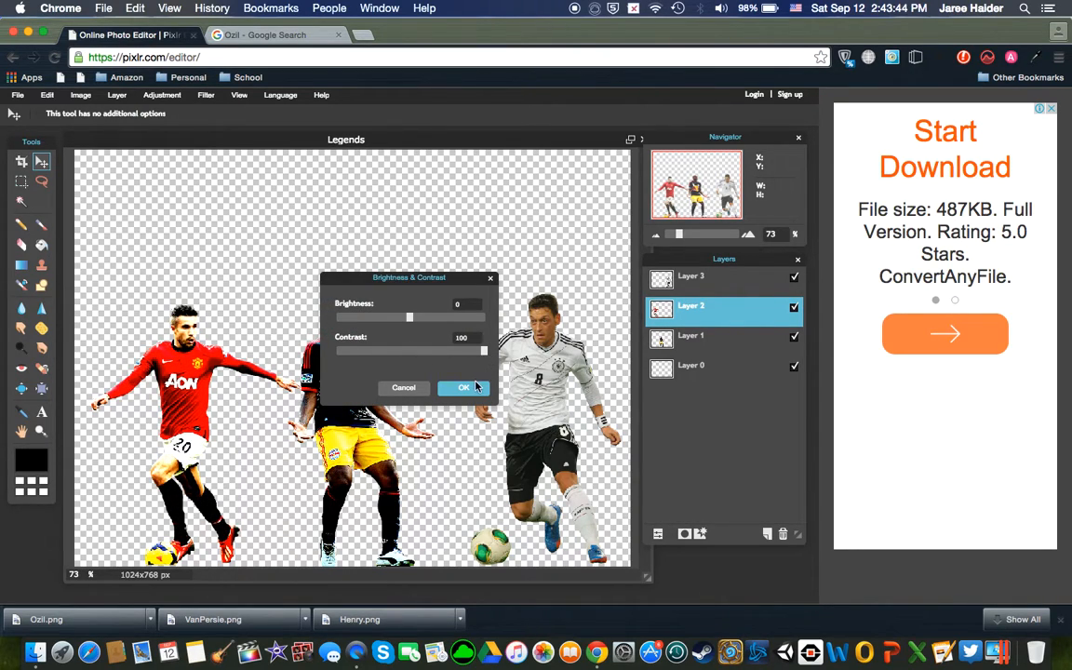
left_click(467, 388)
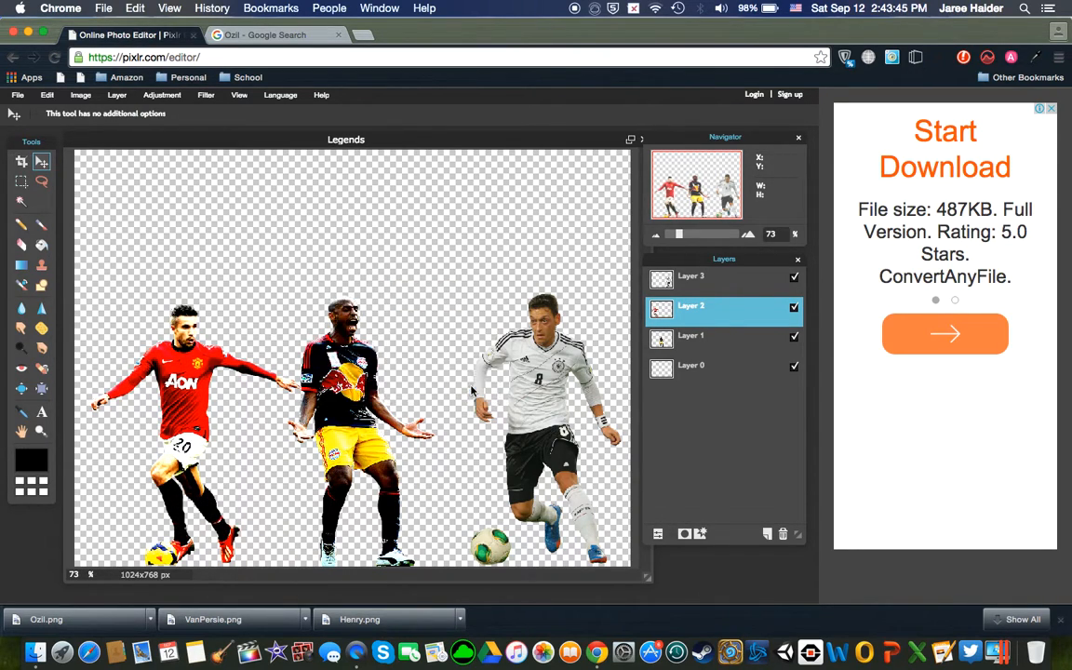
Set the contrast of Ozil's layer, Layer 3, to 100 with Brightness & Contrast
left_click(707, 278)
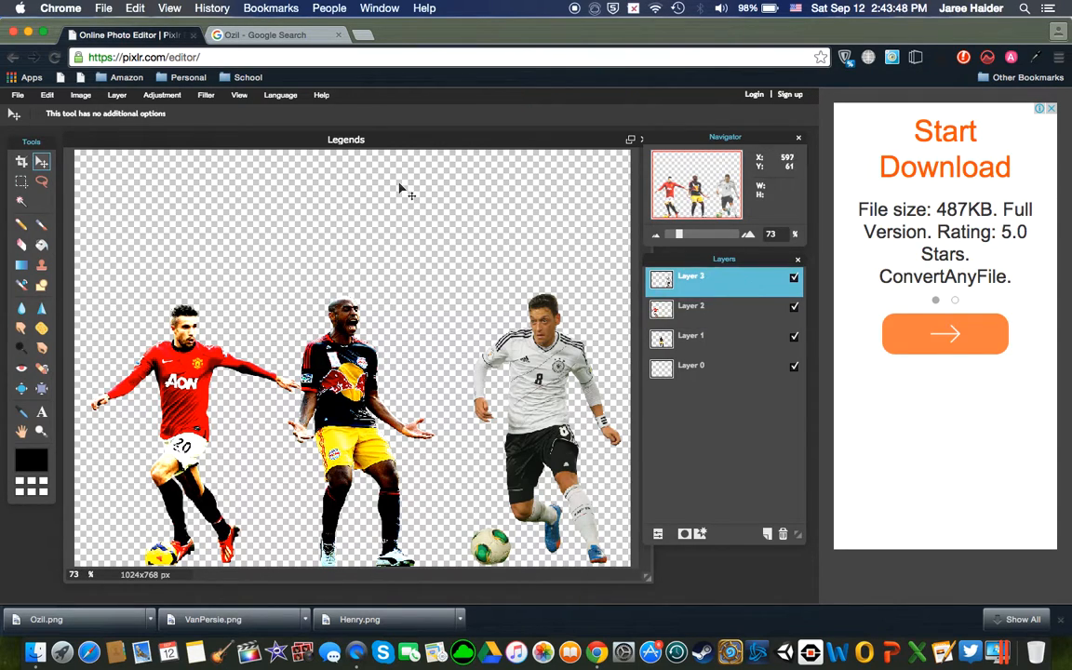
left_click(162, 95)
left_click(179, 114)
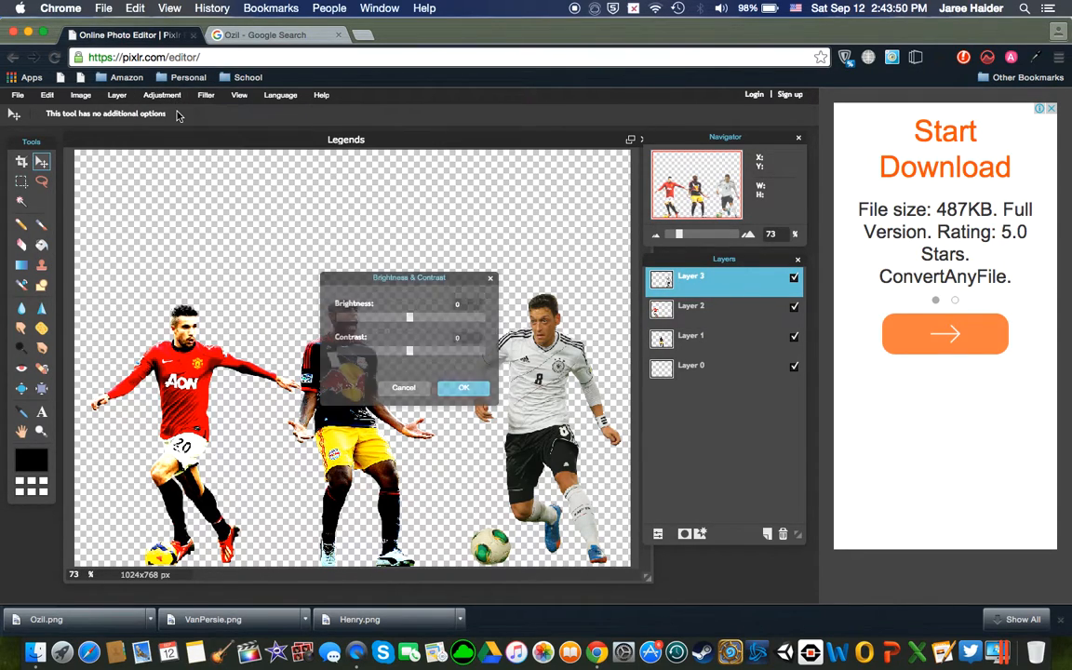
left_click_drag(410, 354, 514, 360)
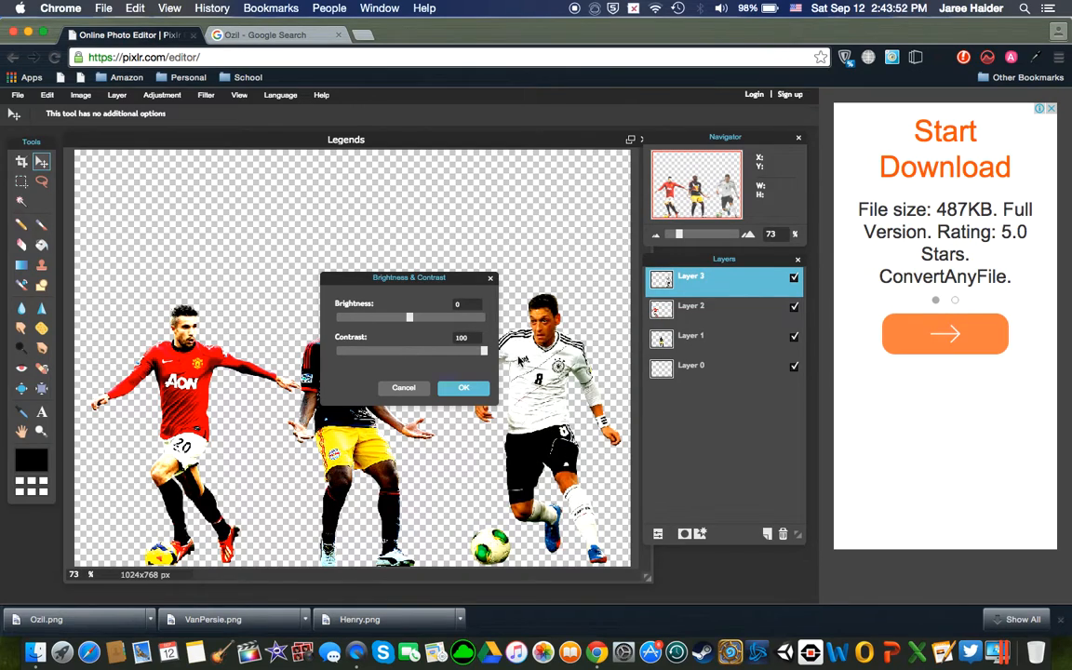
left_click(466, 389)
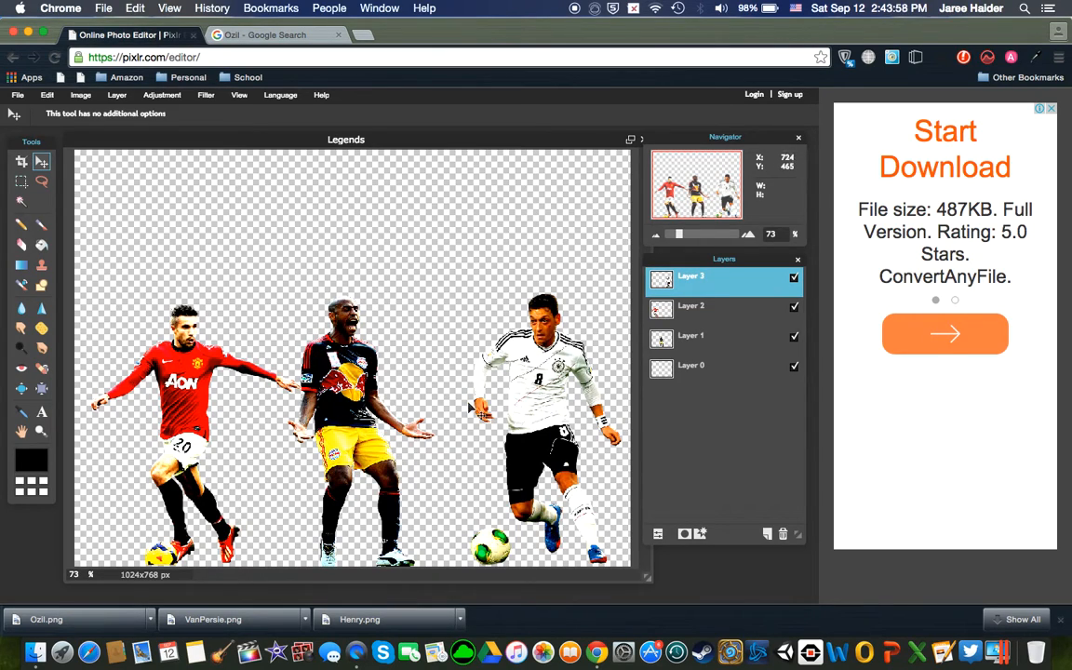
Move Henry's cutout on Layer 1 slightly to the right so it sits more evenly between the other two players
left_click(686, 344)
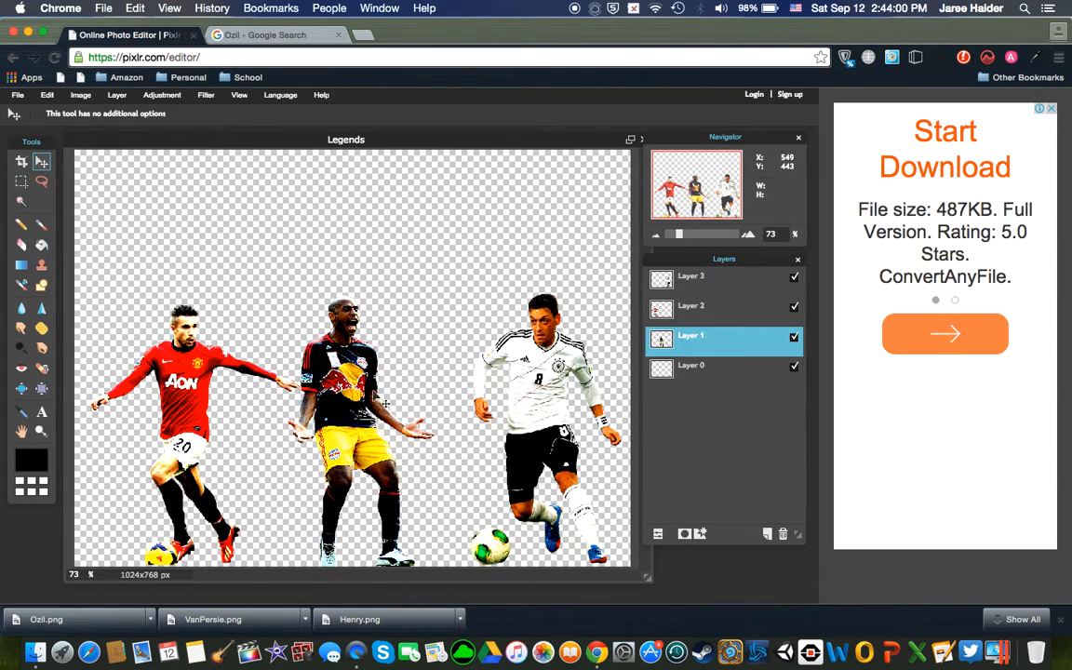
left_click_drag(361, 391, 378, 400)
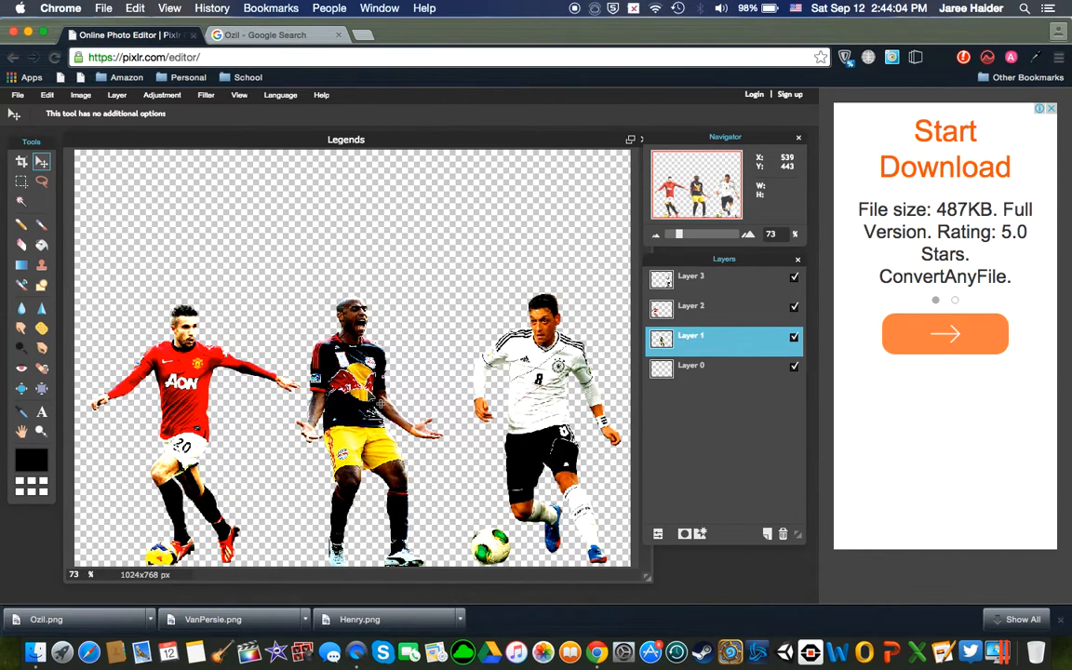
left_click_drag(382, 383, 392, 385)
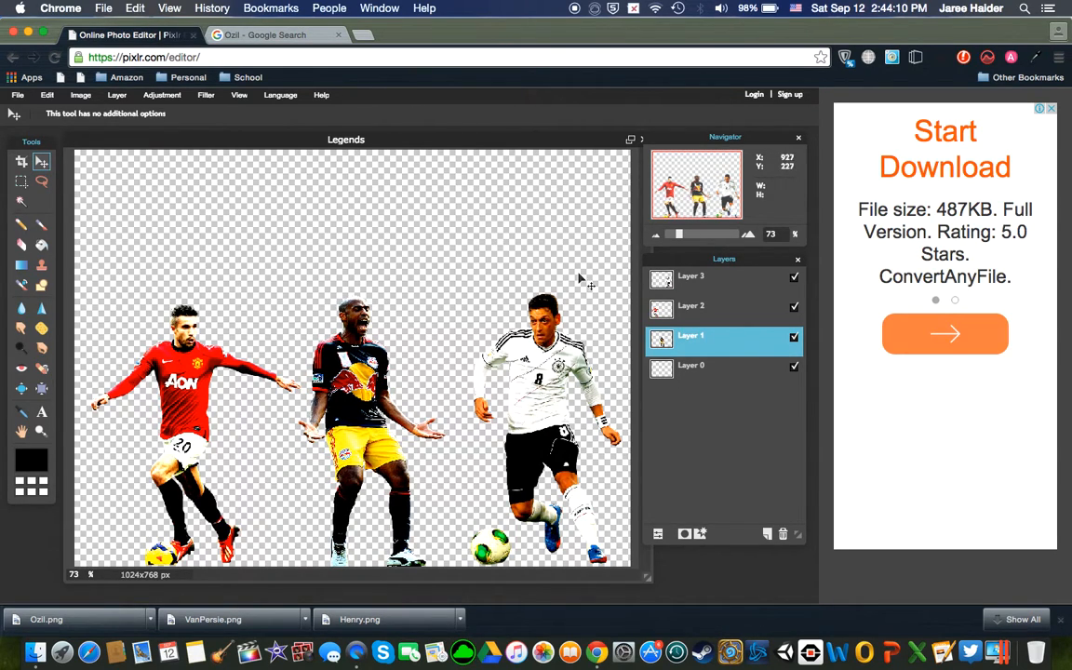
Make Layer 0 active and search Google Images for "Arsenal stadium" with the colour filter set to Any color
left_click(690, 367)
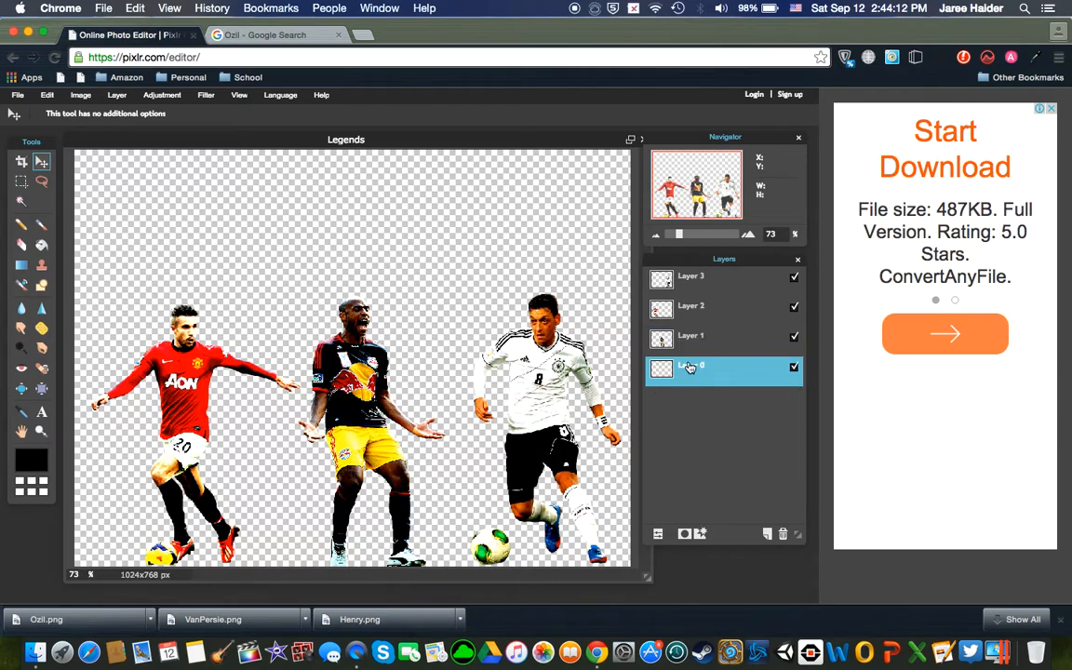
left_click(288, 42)
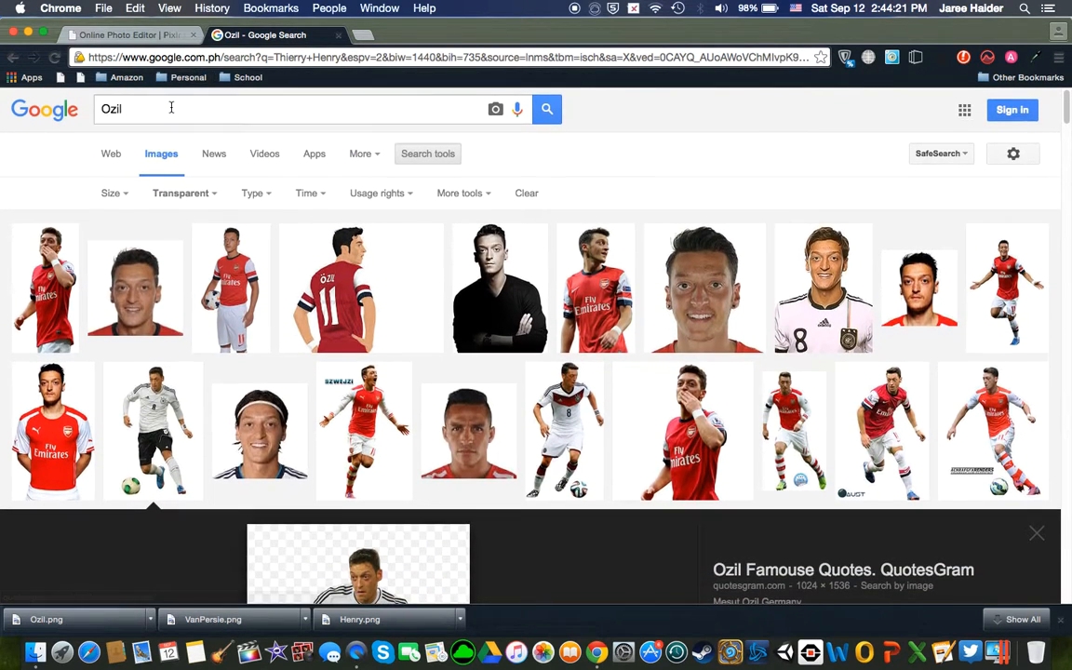
double_click(171, 107)
type("Arse")
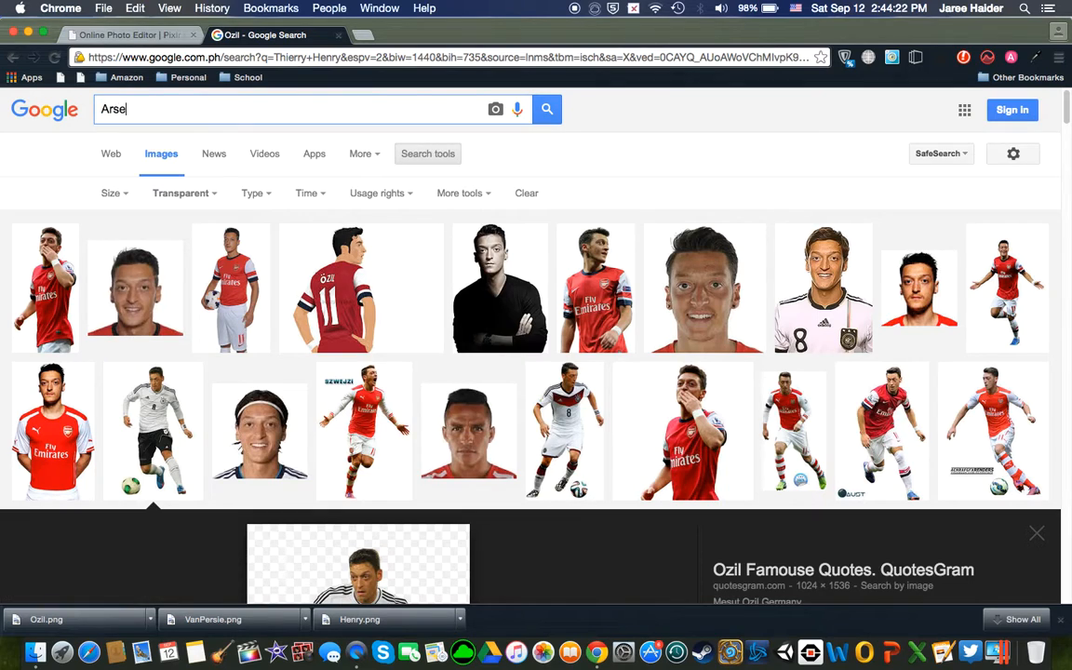
type("nal stadiu")
type("m")
key("Return")
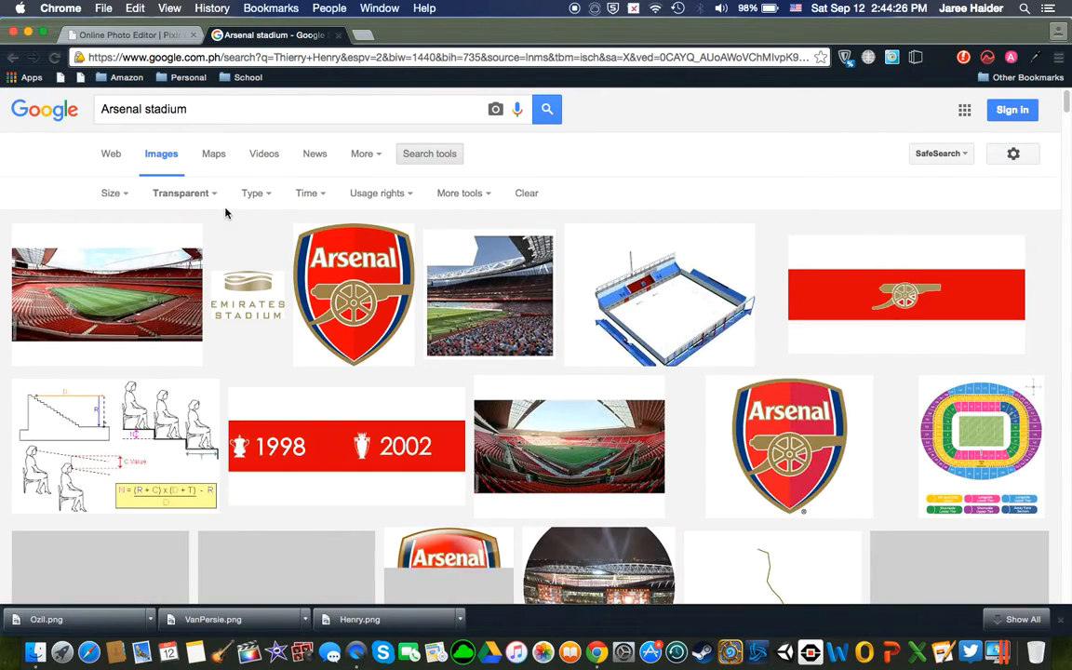
left_click(198, 192)
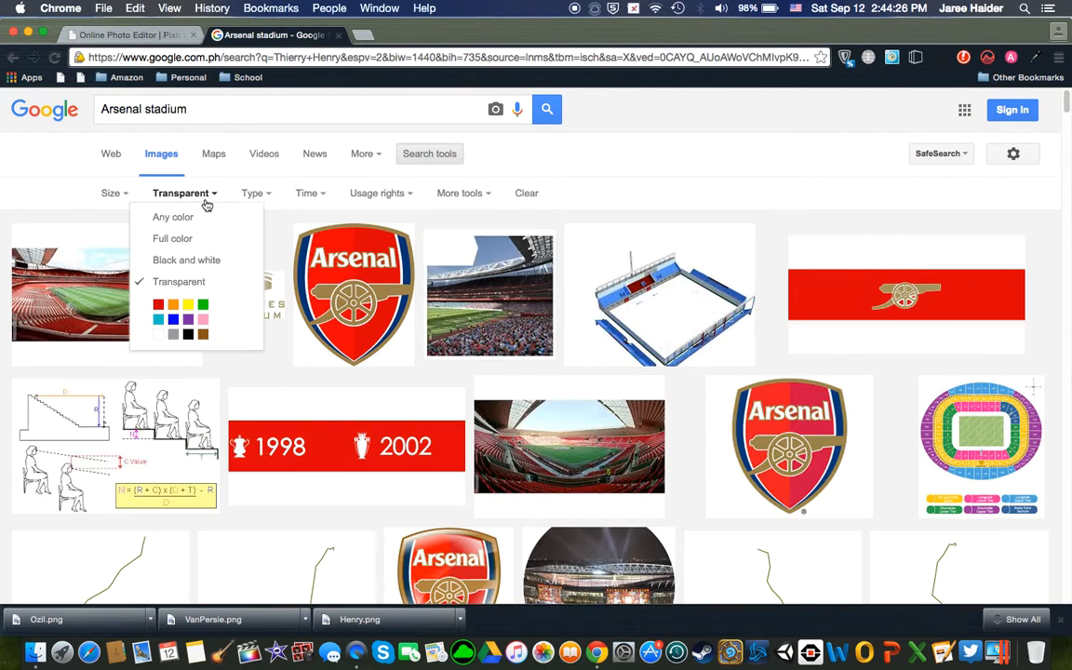
left_click(207, 219)
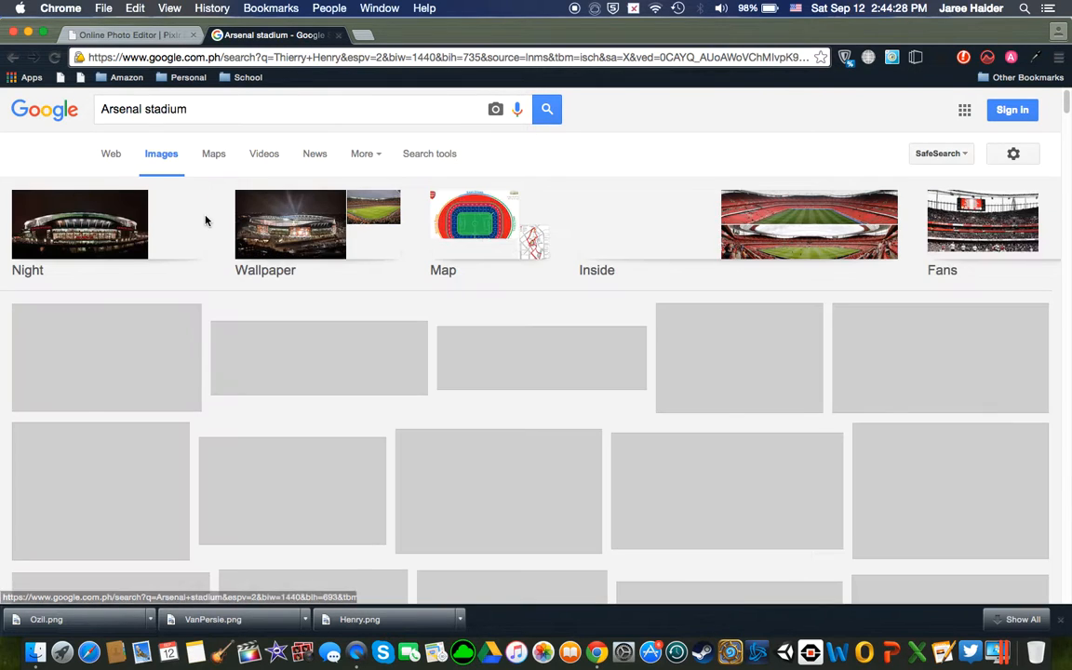
Find the Emirates Stadium photo taken behind the goal and save it to the Desktop as ArsenalStadium
scroll(290, 320, "down", 3)
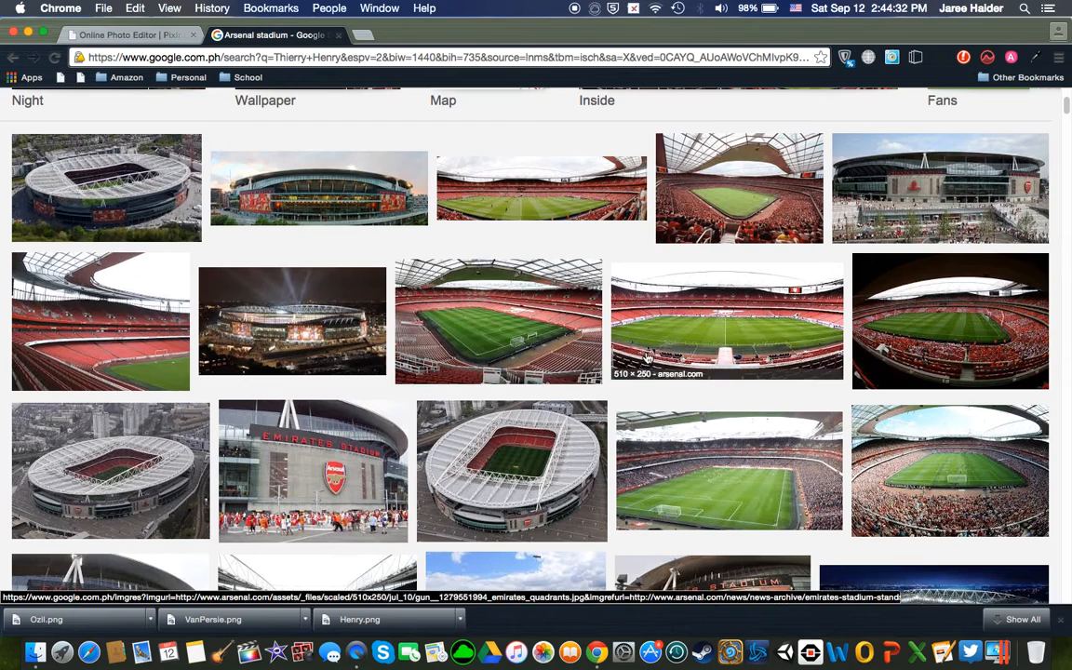
left_click(476, 293)
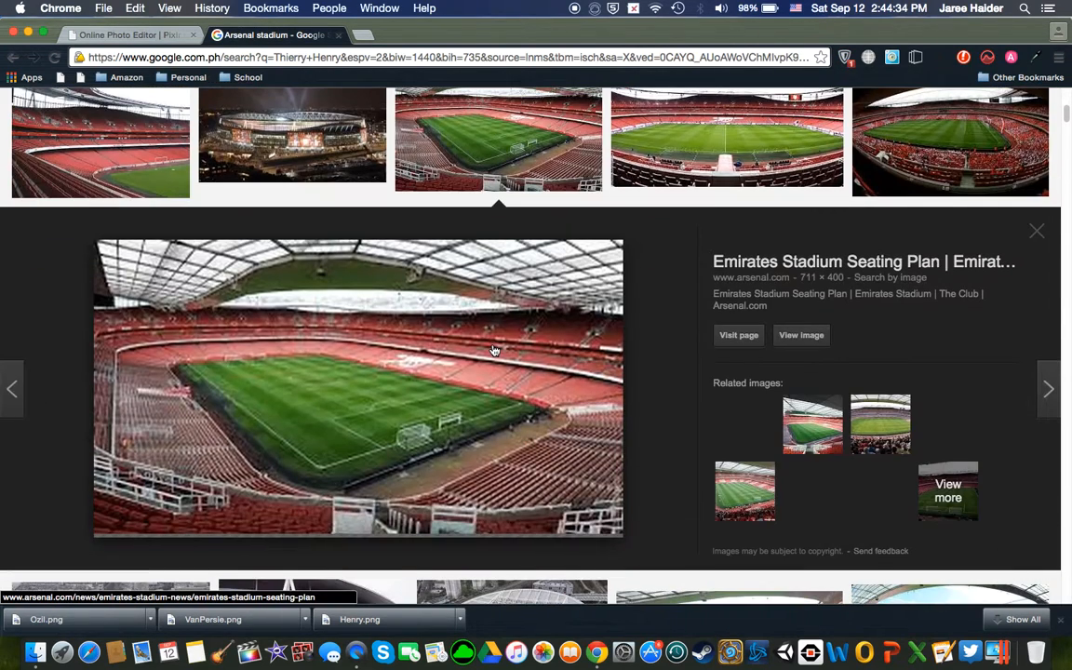
scroll(484, 386, "up", 3)
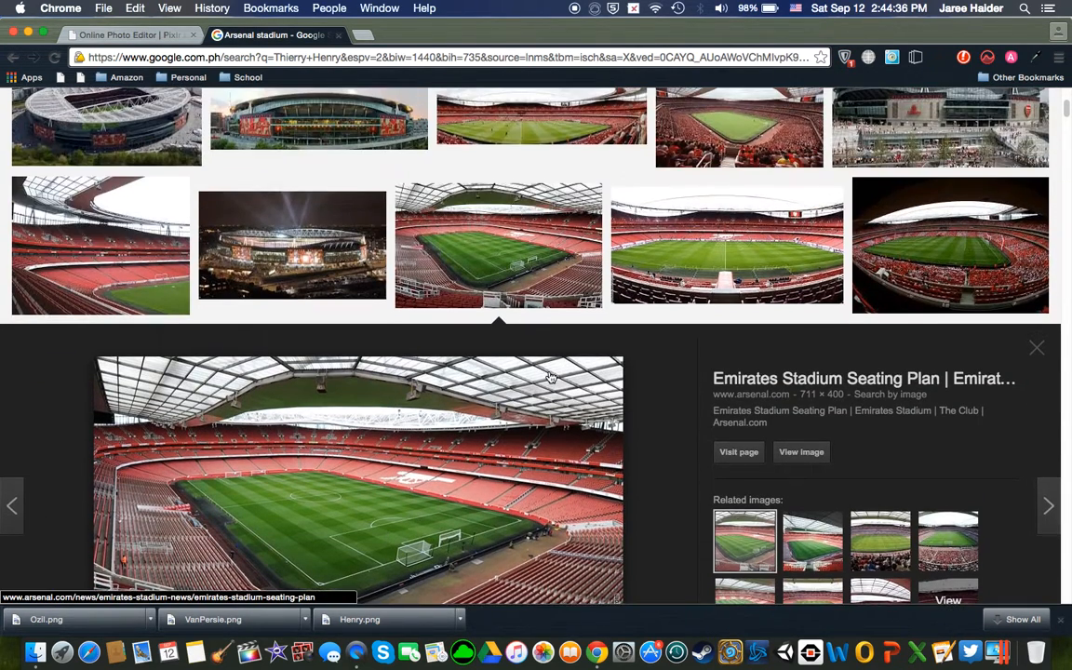
scroll(549, 376, "down", 9)
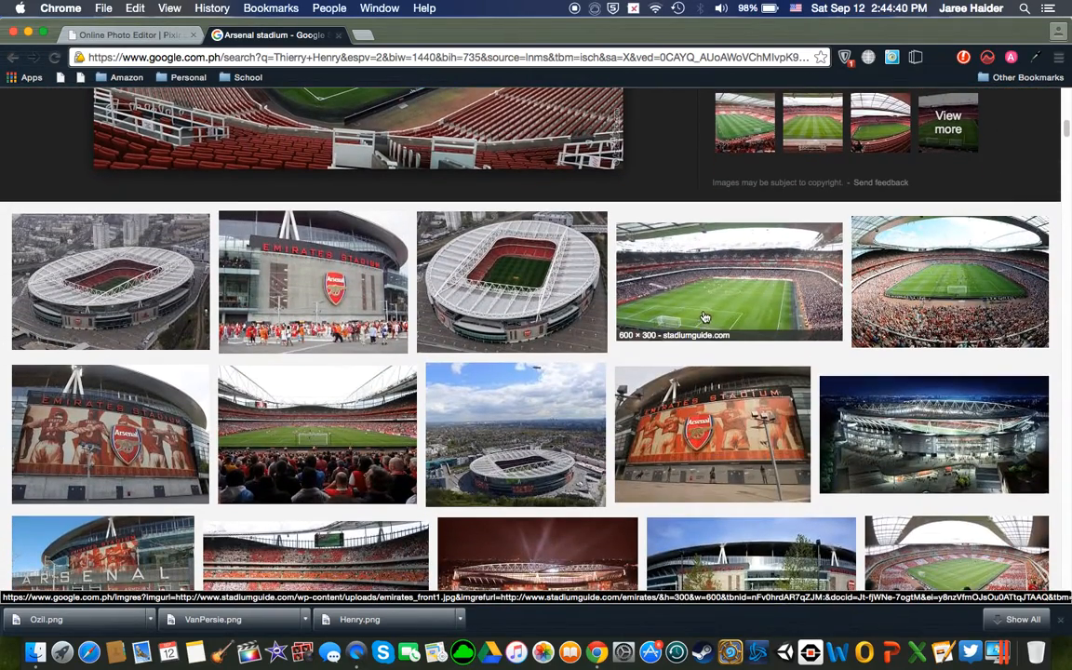
left_click(319, 443)
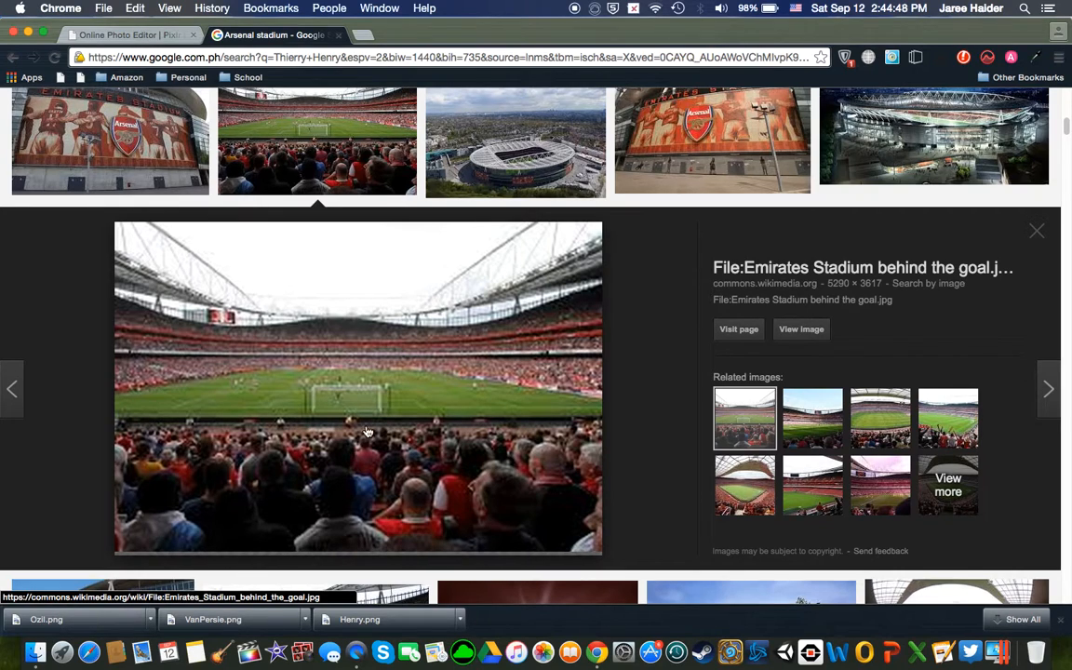
right_click(343, 402)
left_click(381, 480)
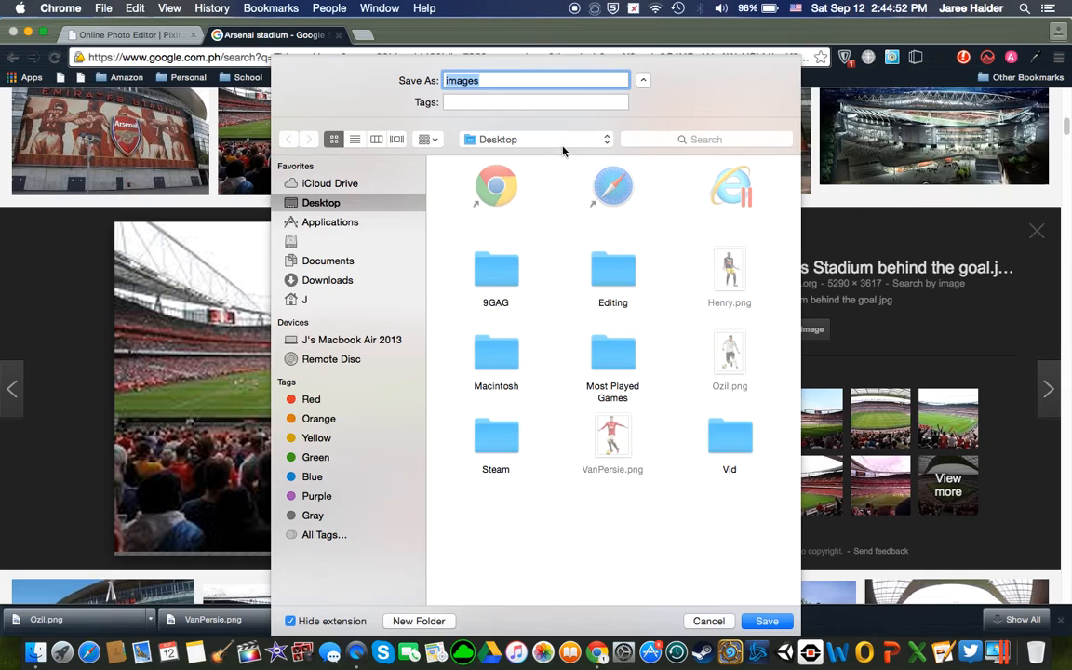
type("ArsenalSta")
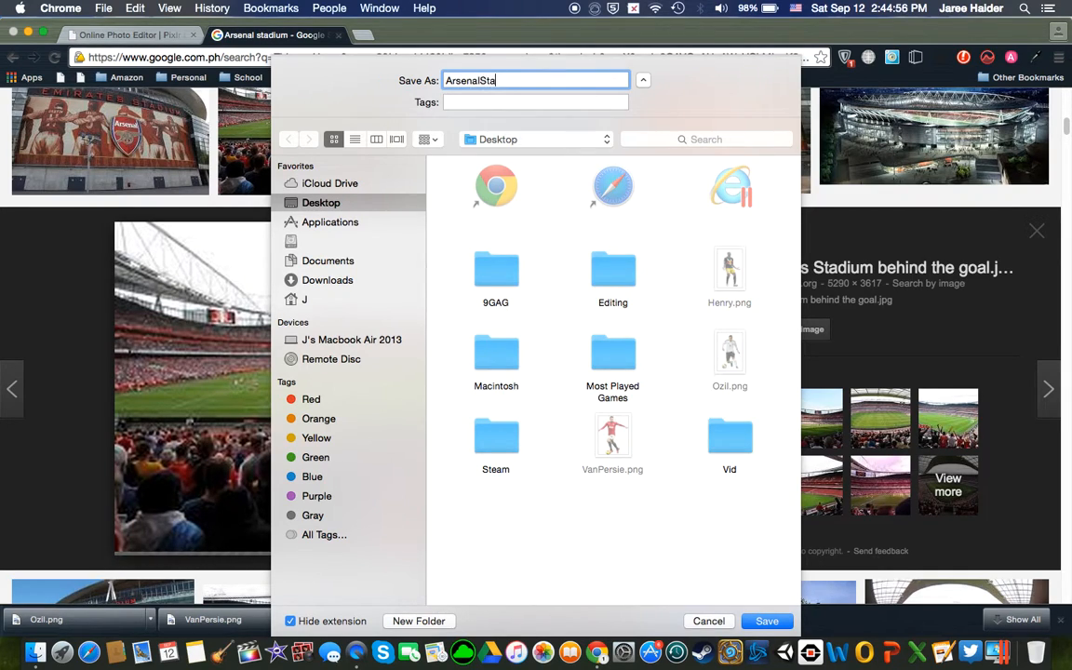
key("Return")
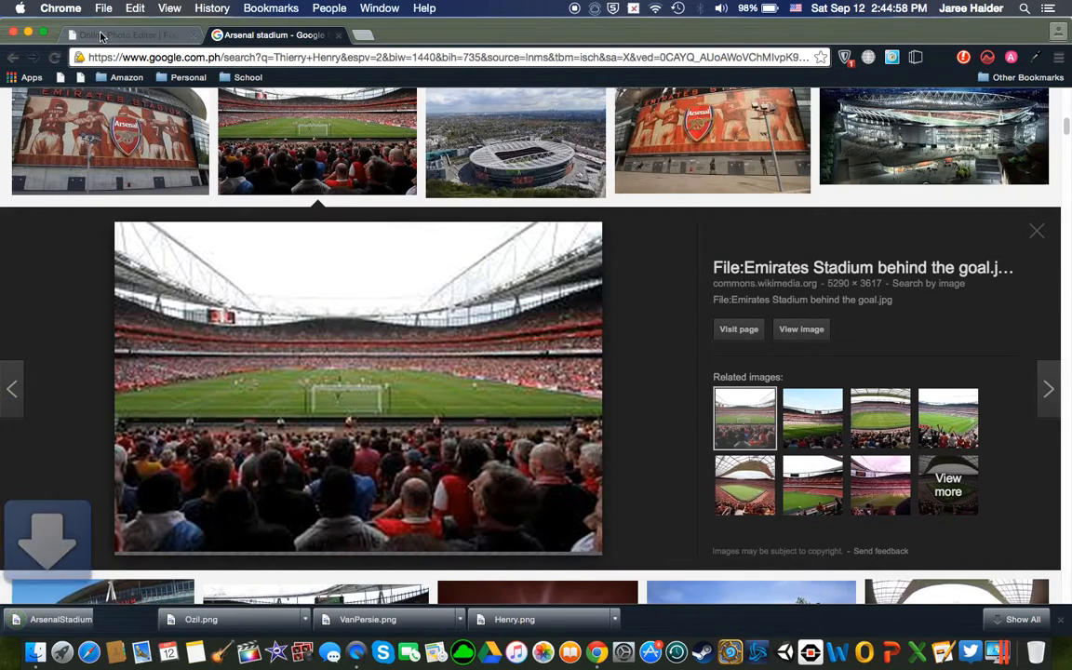
Add ArsenalStadium.jpeg to the Legends image as a layer directly above Layer 0, and delete that layer again
left_click(131, 34)
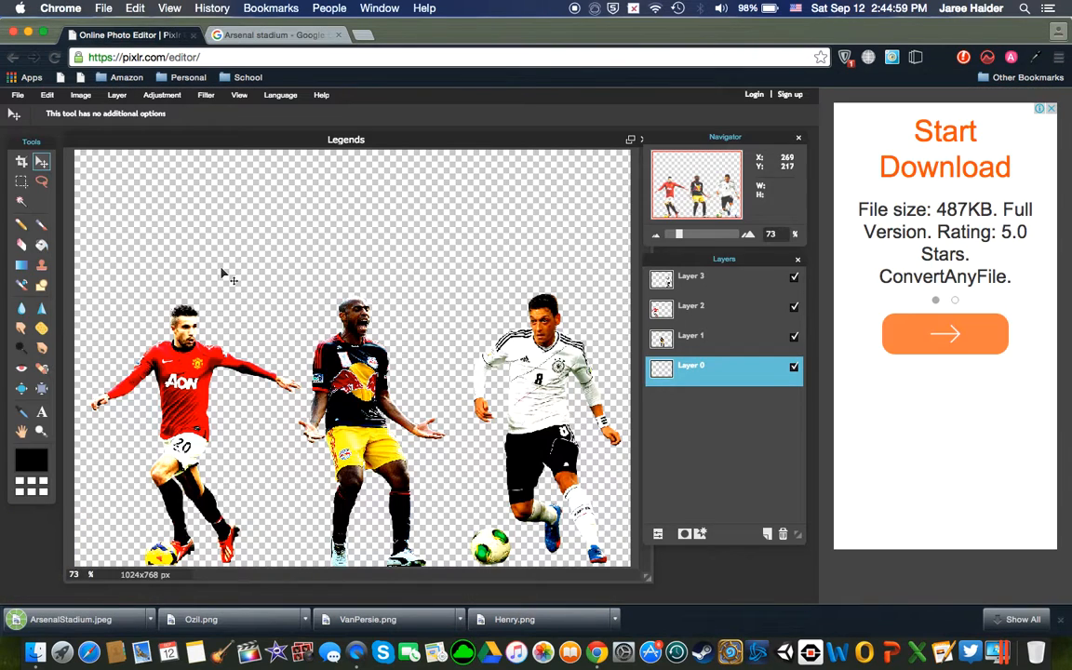
left_click(118, 97)
left_click(126, 152)
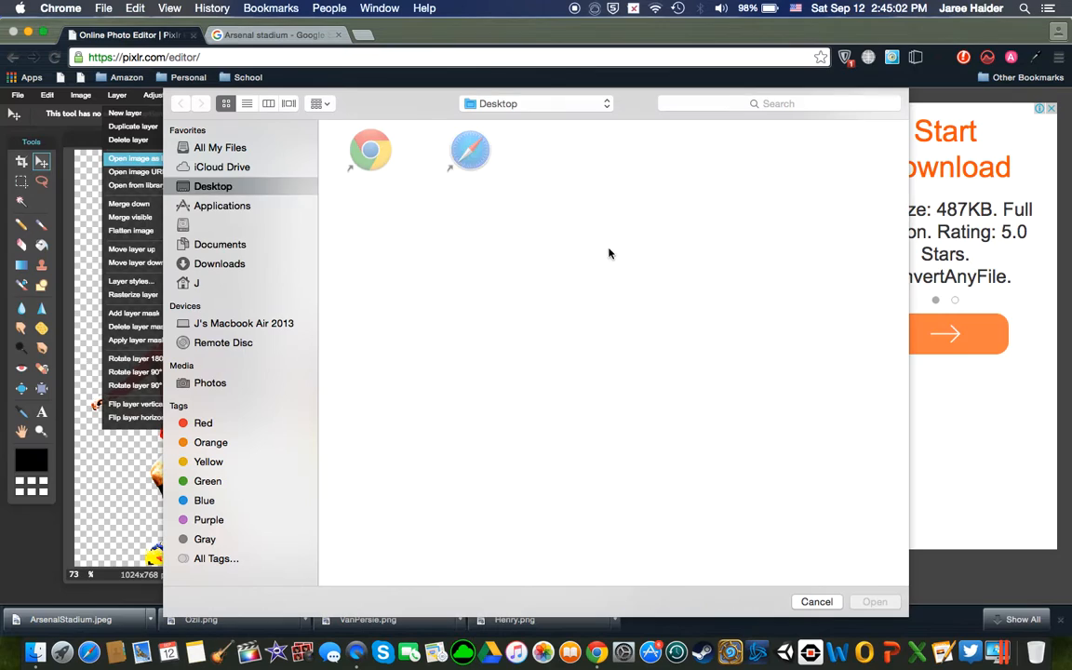
double_click(810, 151)
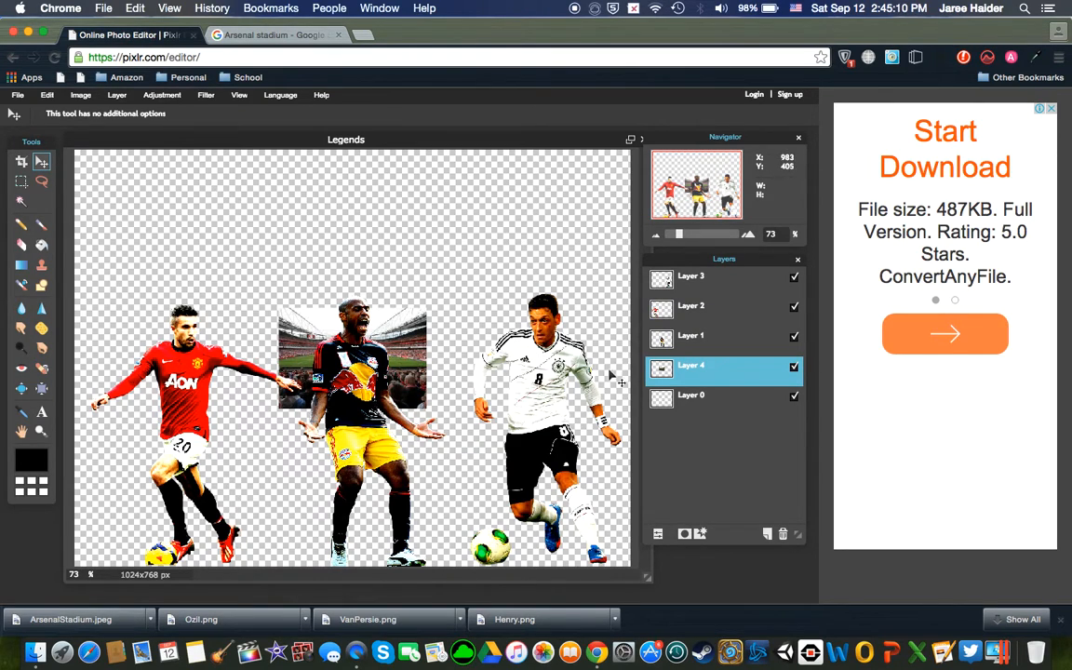
right_click(704, 376)
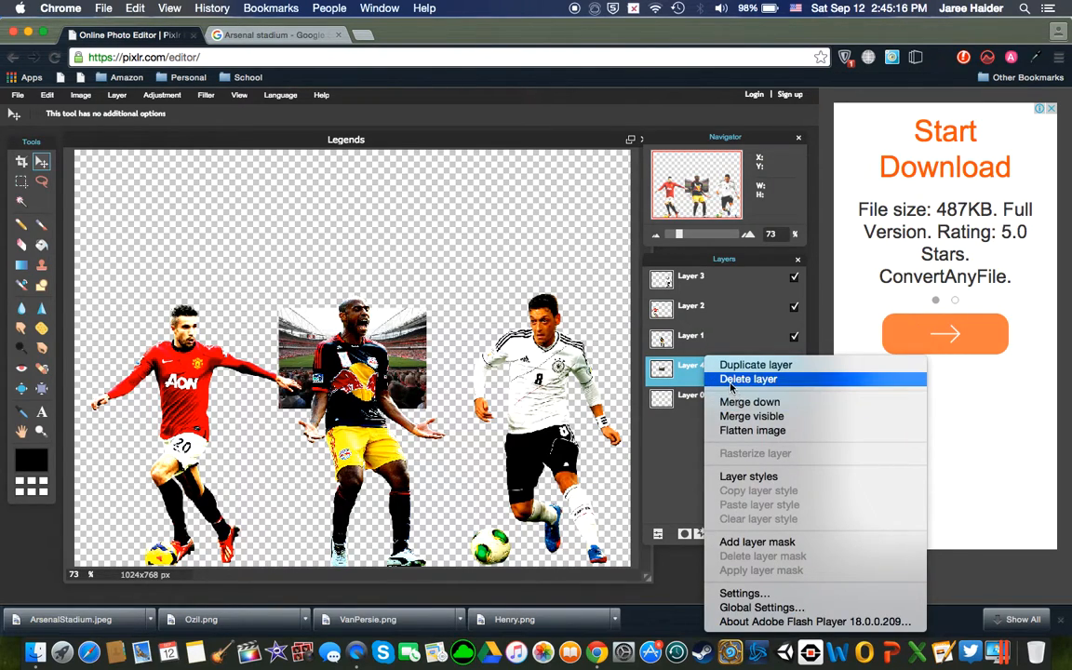
left_click(748, 379)
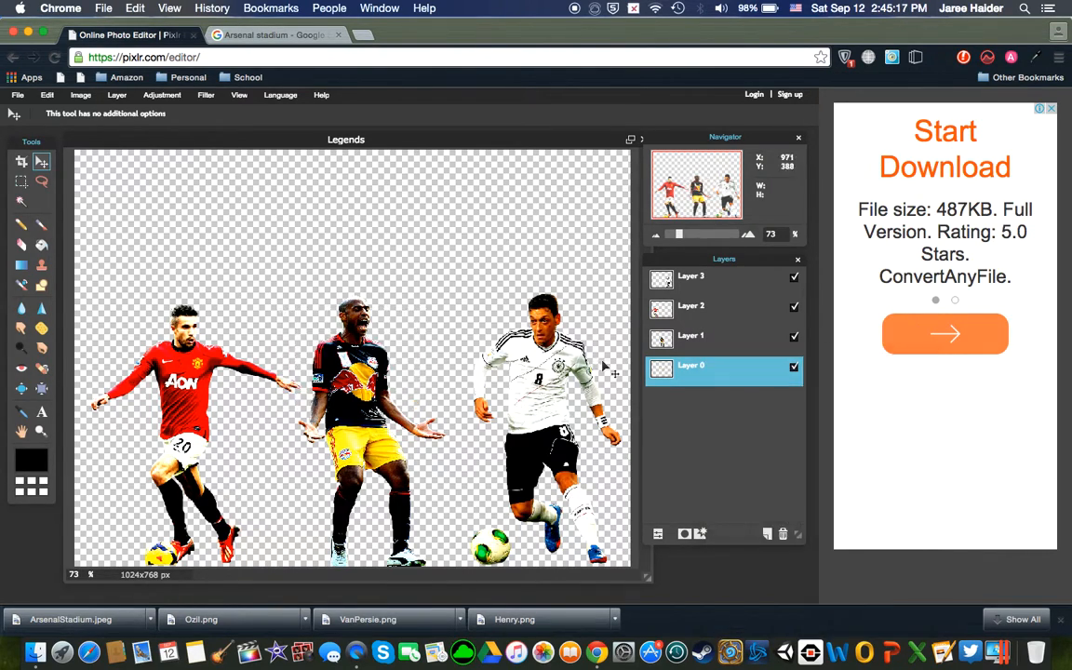
Return to the Arsenal stadium image search and limit the results to Large images
left_click(272, 35)
scroll(407, 230, "up", 10)
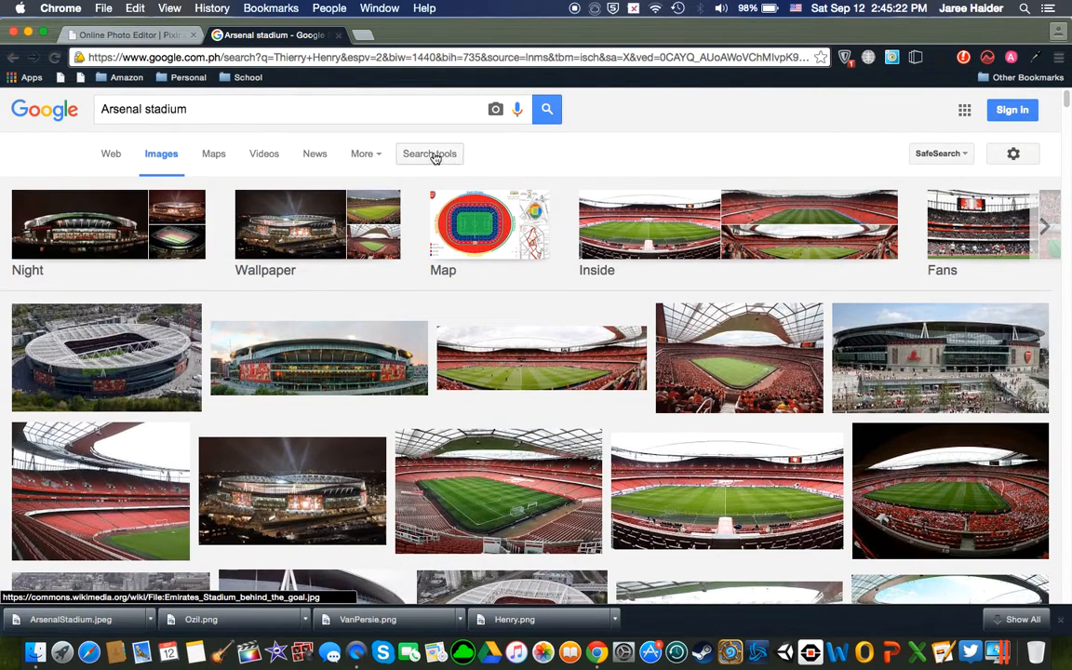
left_click(431, 157)
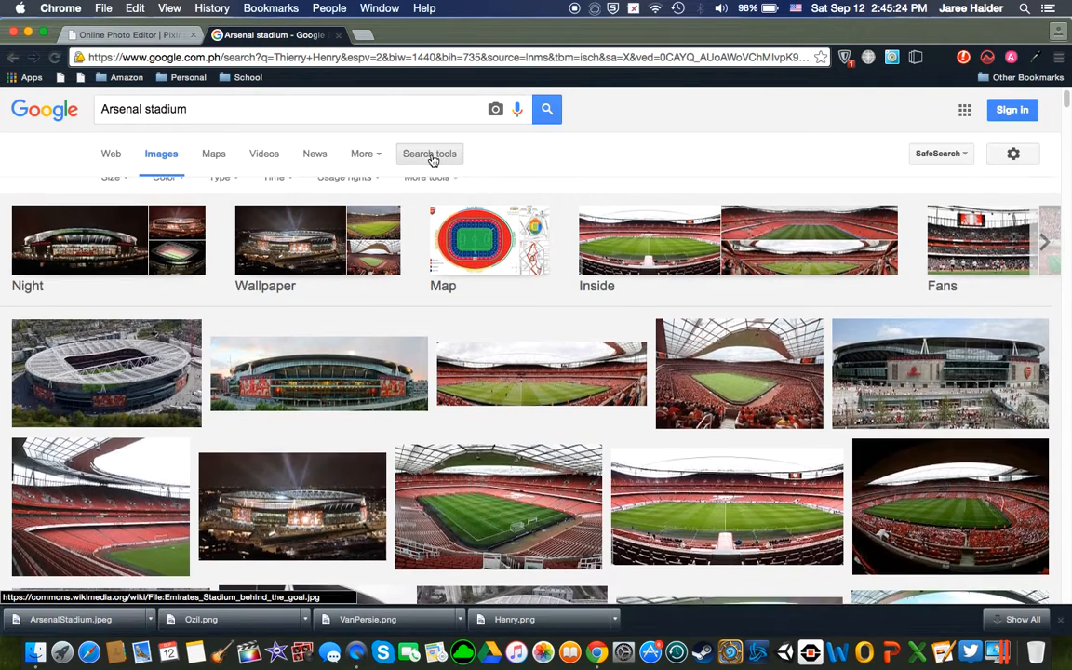
left_click(119, 195)
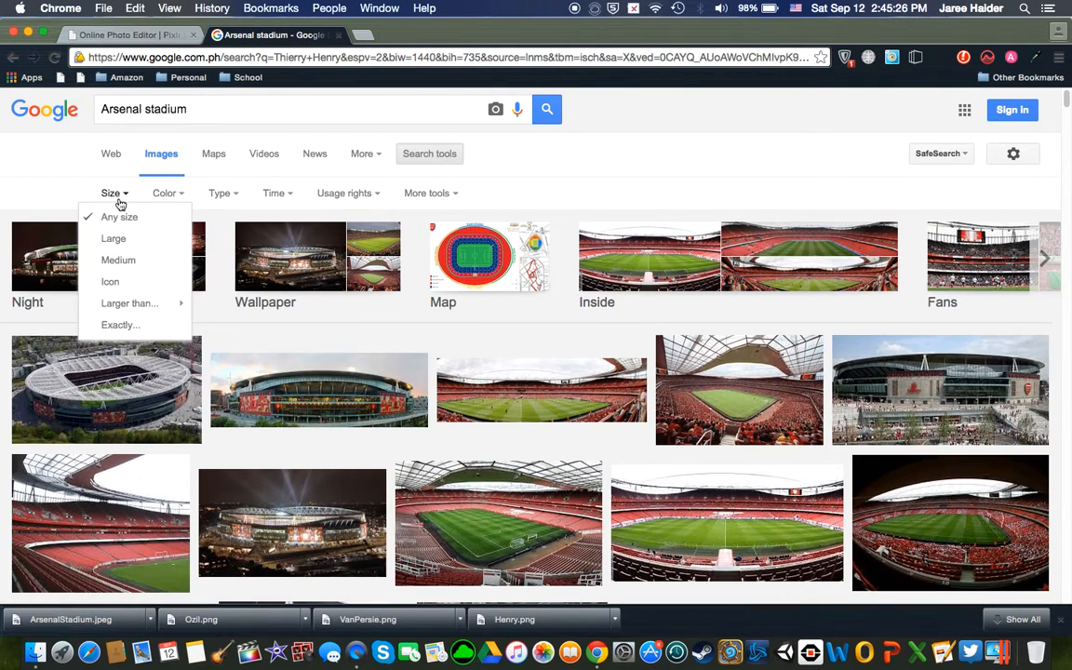
left_click(139, 244)
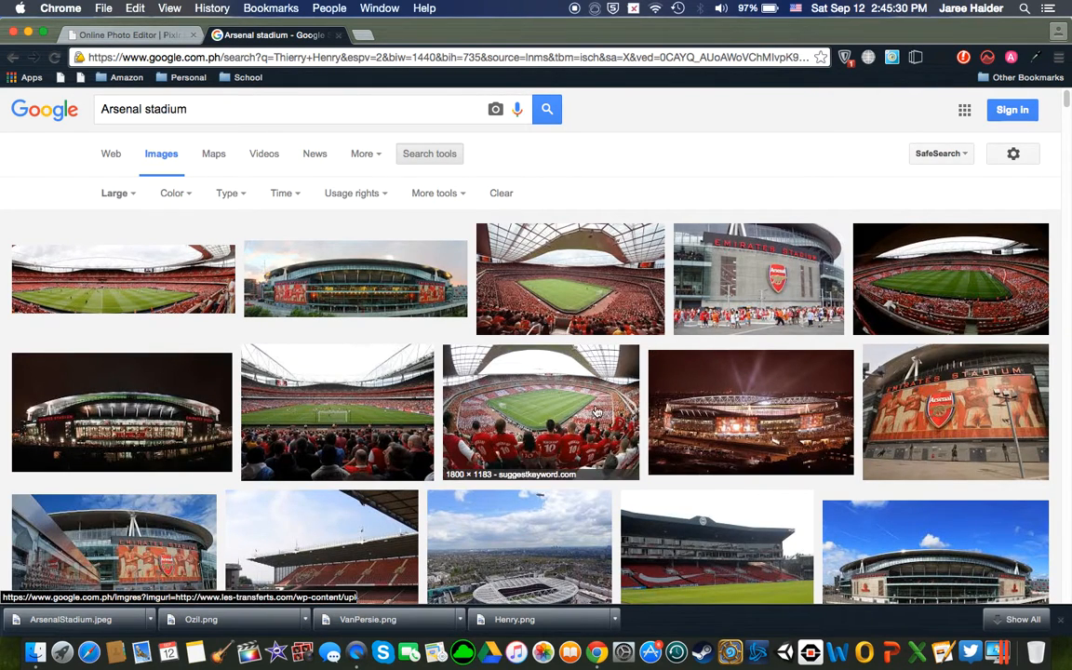
Compare previews of several large stadium photos and open the 1920 × 1200 Emirates Stadium photo from christopherdavidlee.com
left_click(341, 416)
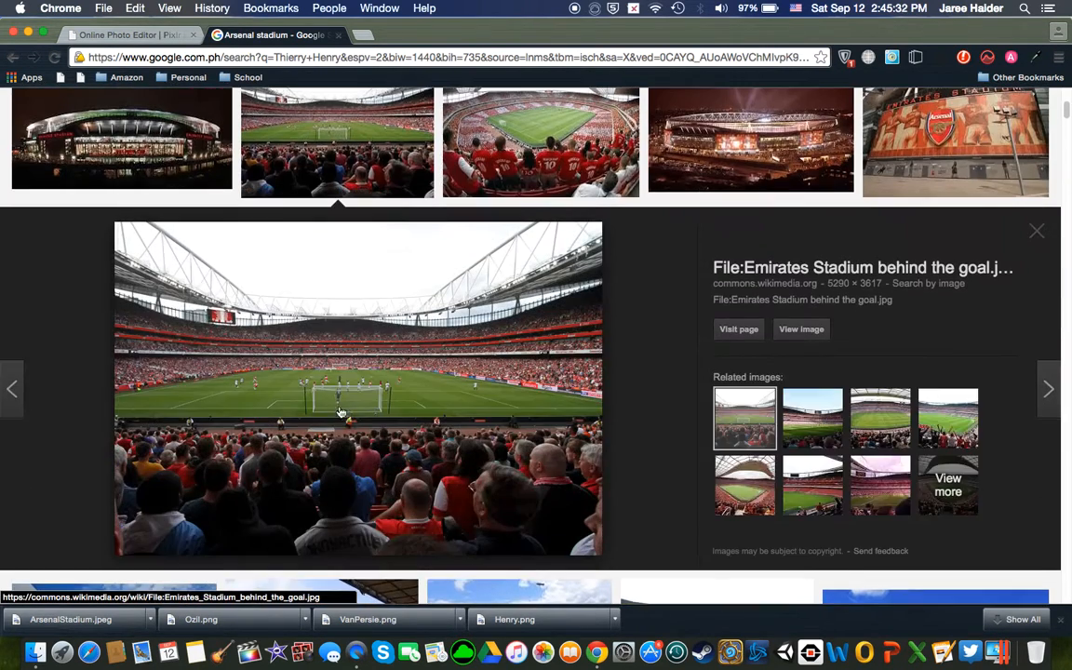
left_click(1035, 232)
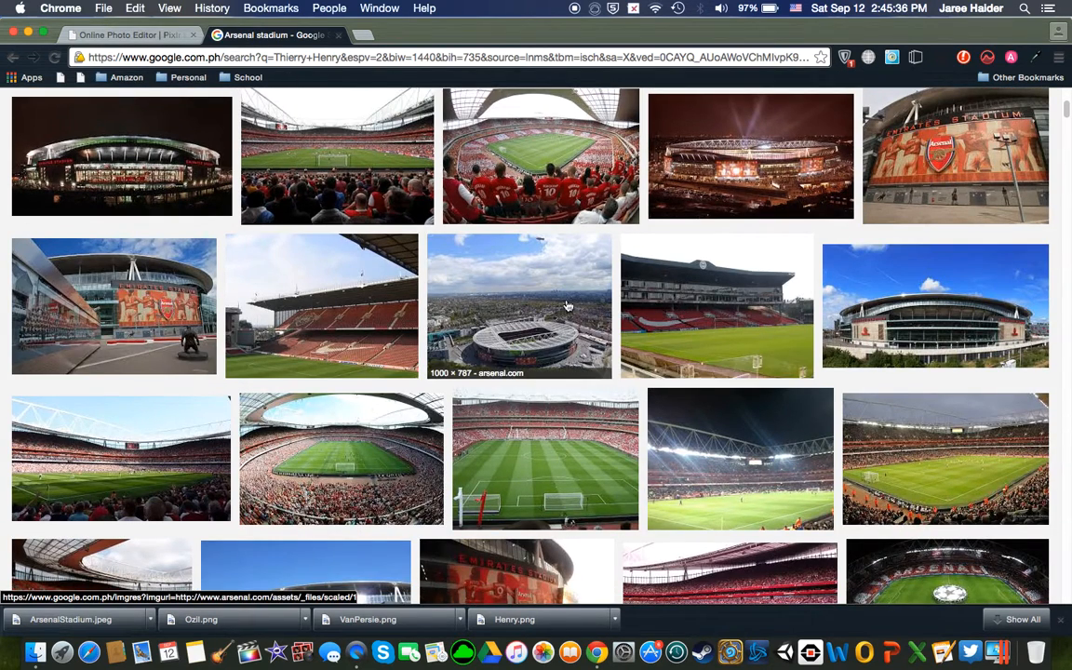
left_click(362, 330)
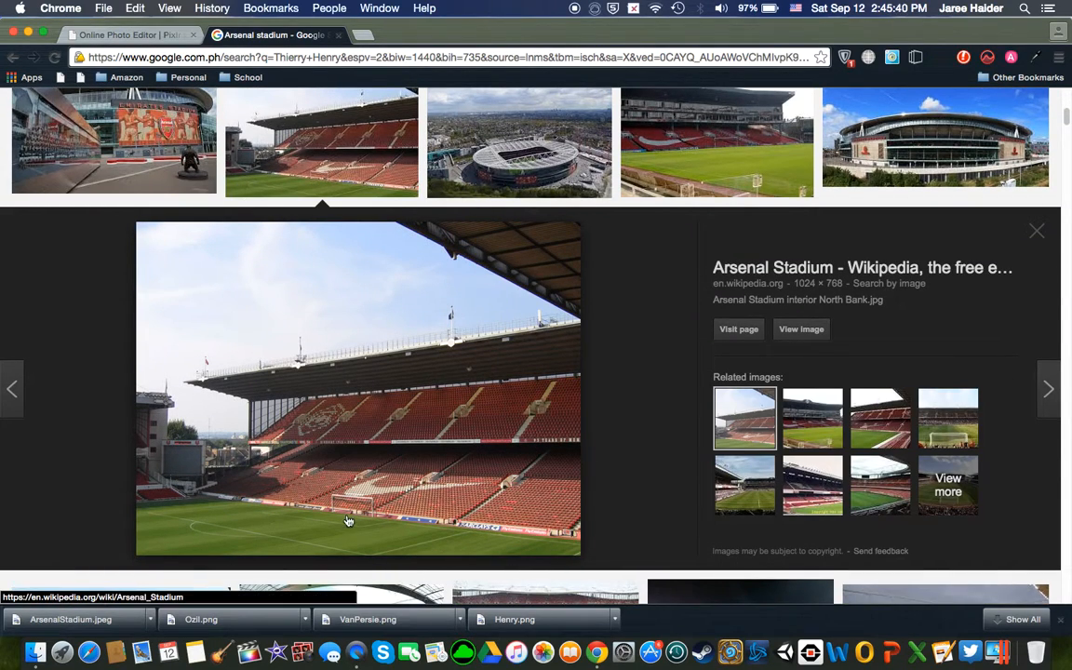
scroll(644, 402, "down", 5)
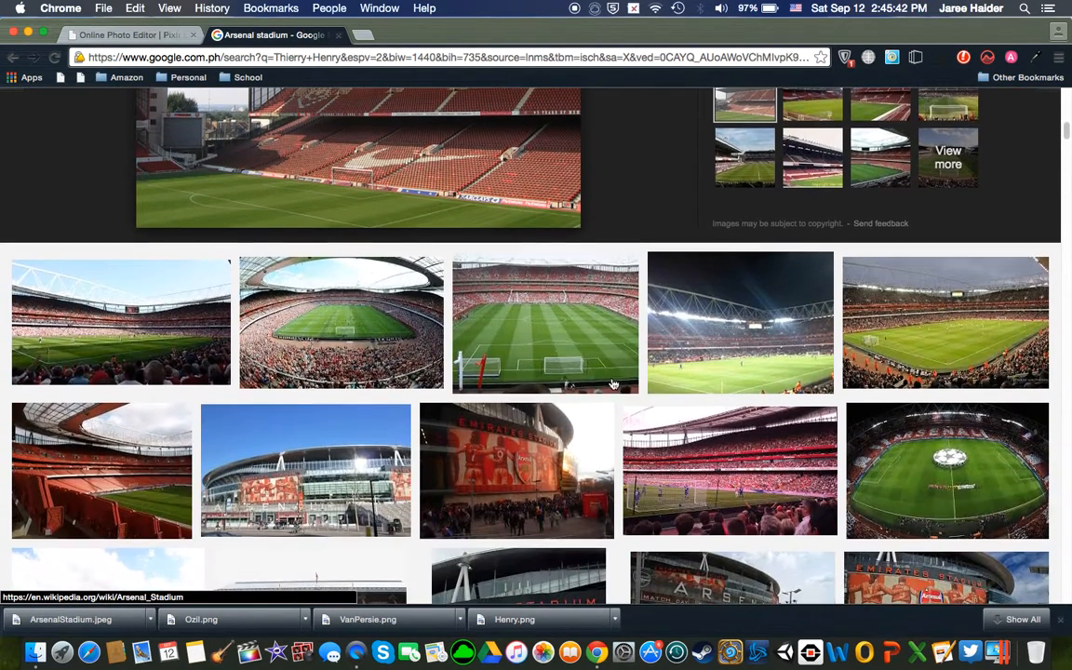
left_click(322, 292)
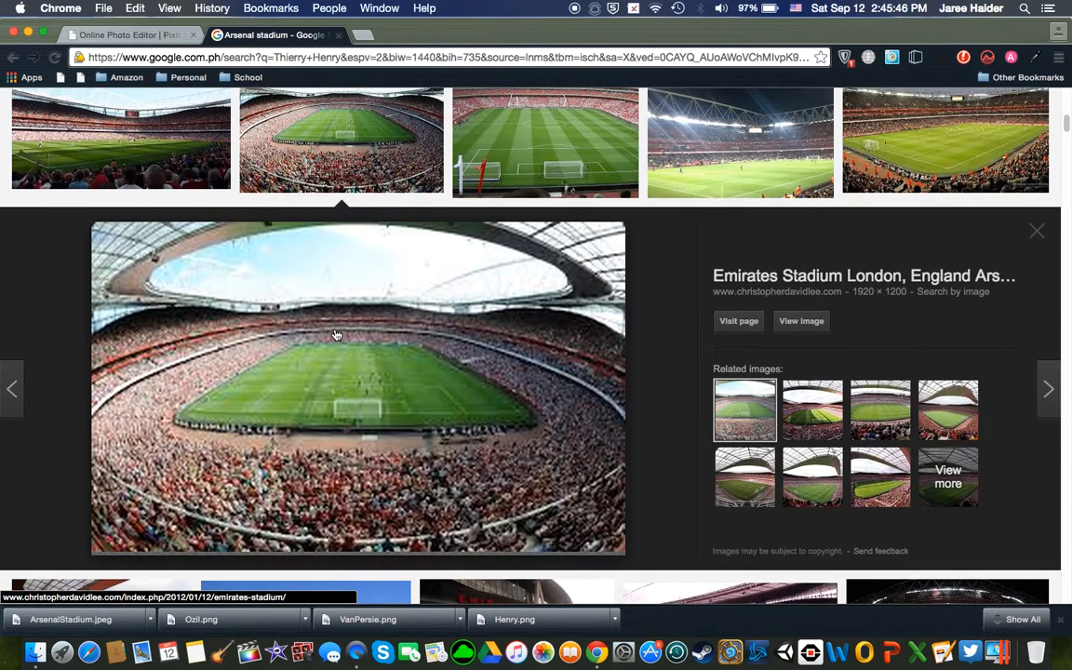
left_click(186, 163)
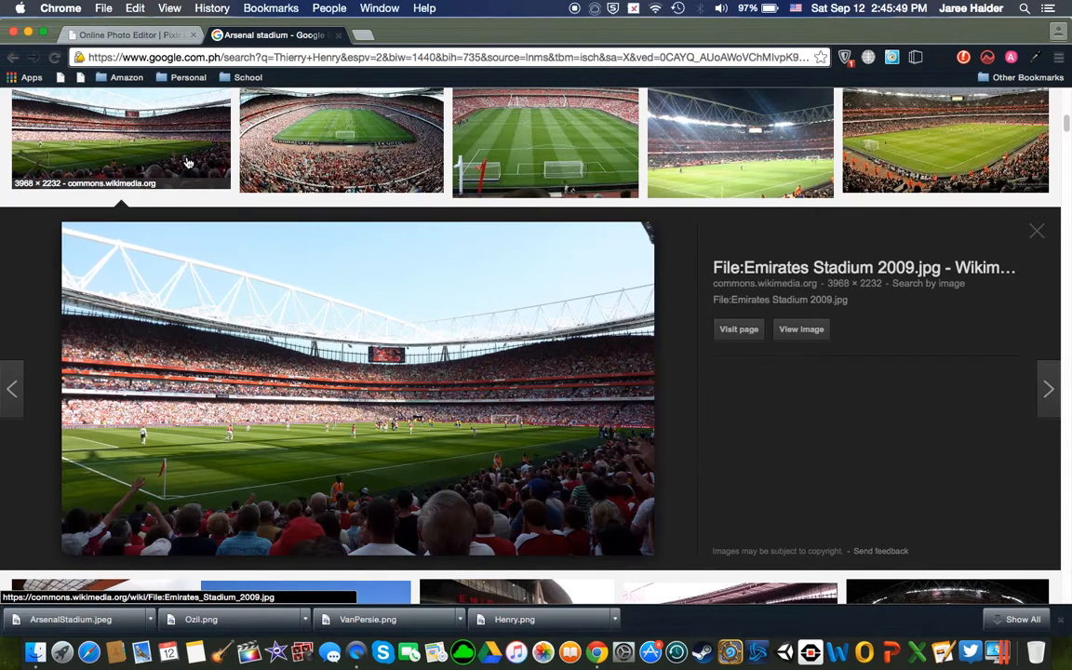
left_click(324, 181)
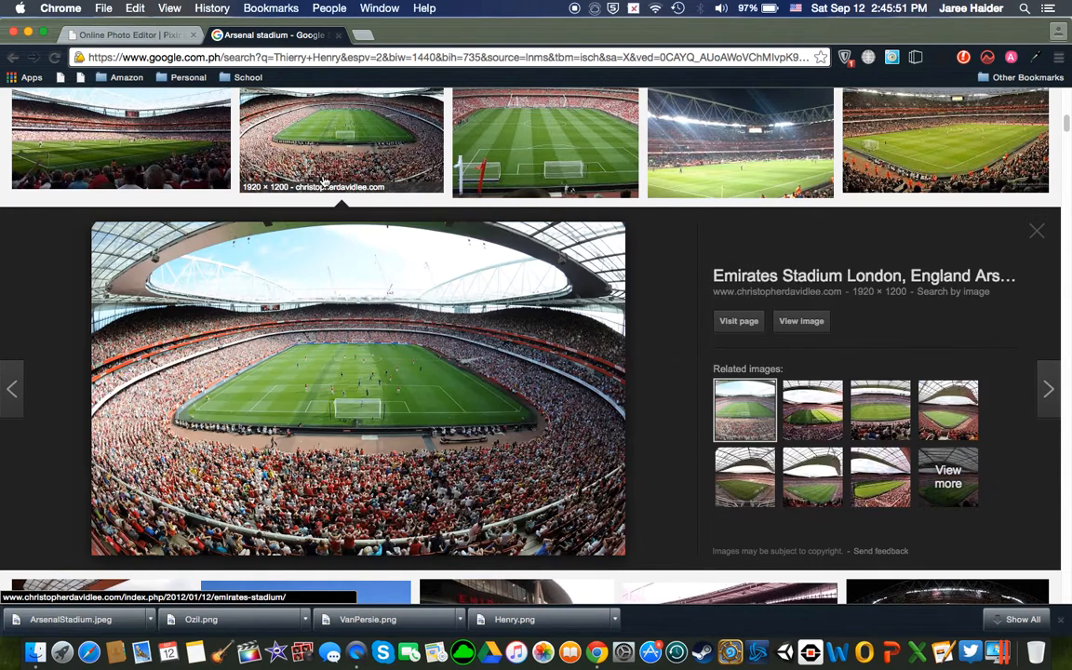
Save the previewed Emirates Stadium photo to the Desktop as EmiratesStadium
right_click(405, 419)
left_click(466, 503)
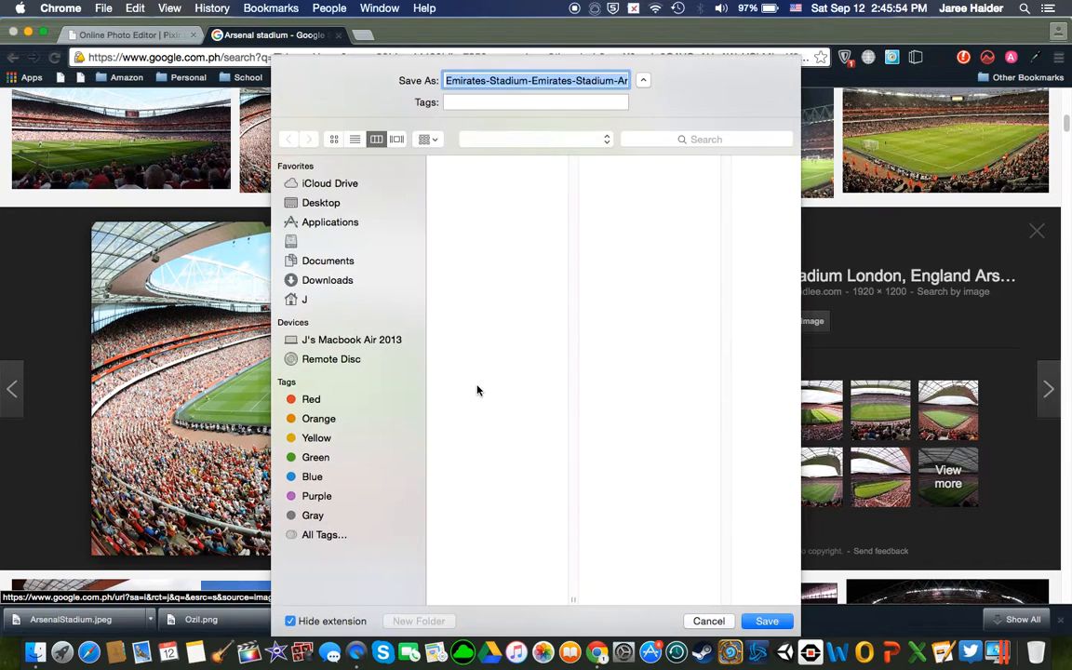
type("Emi")
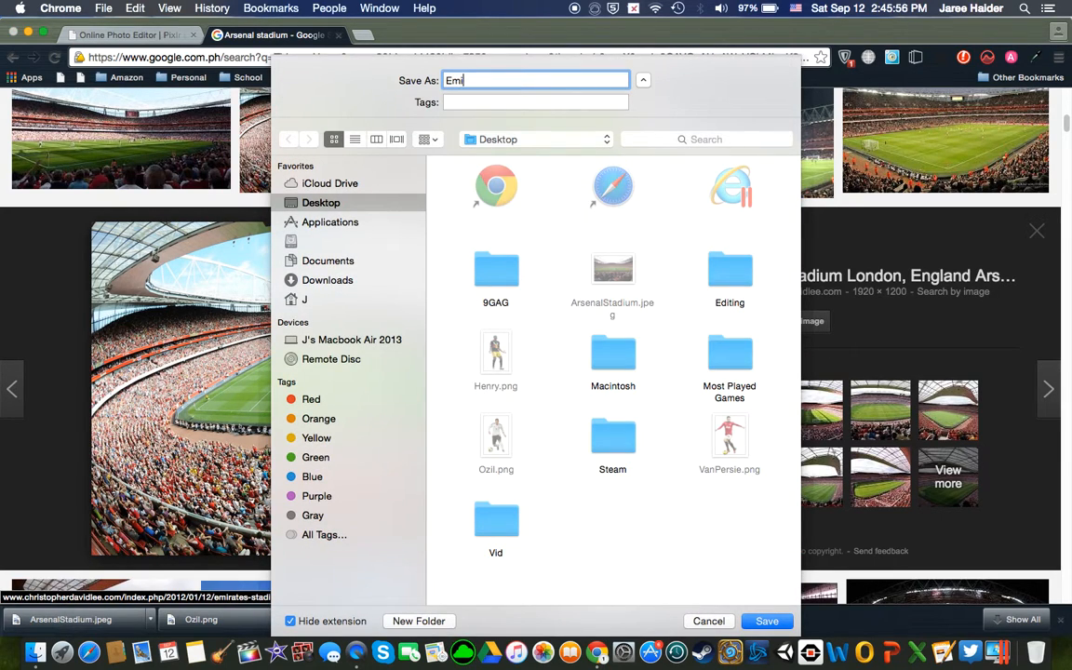
type("ratesStadium")
key("Return")
Return to the Legends image and add EmiratesStadium.jpg as a layer directly above Layer 0
left_click(131, 35)
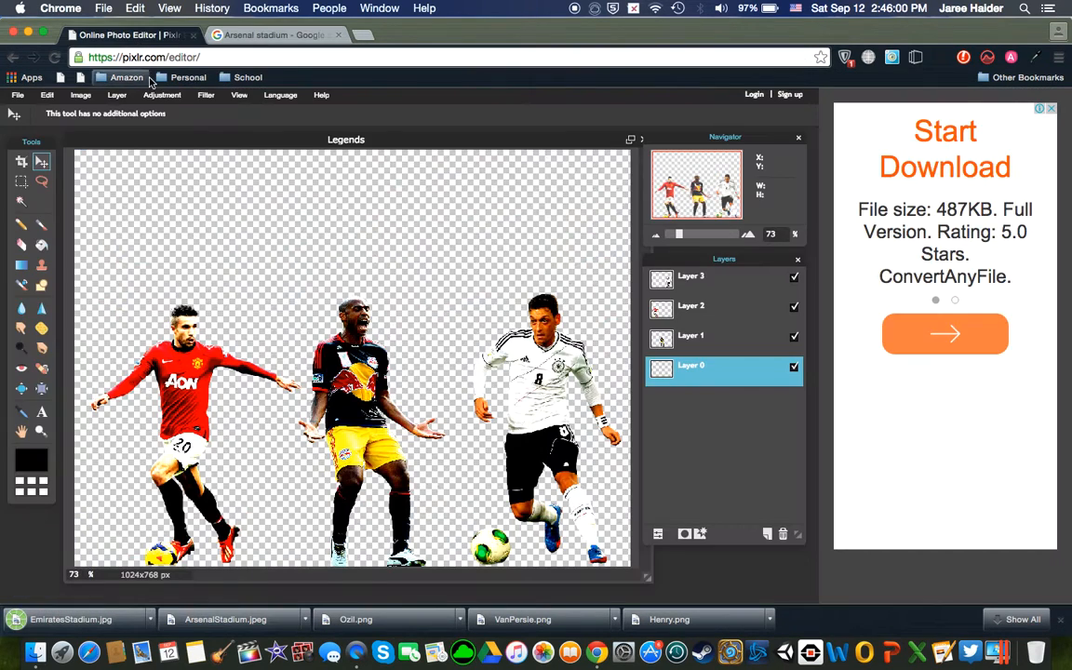
left_click(116, 95)
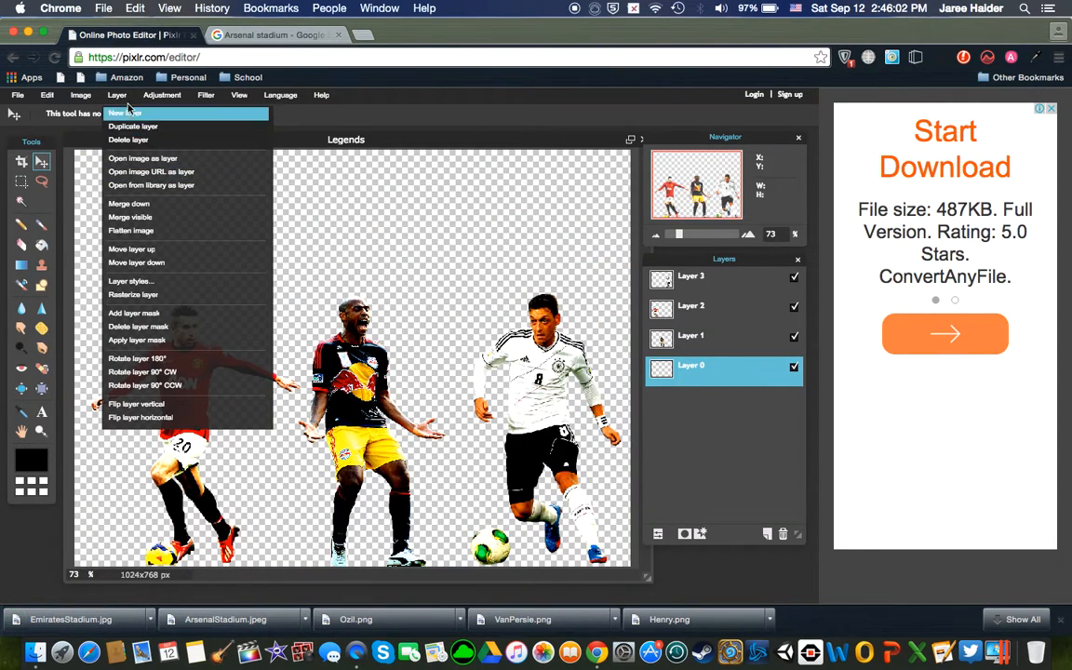
left_click(135, 158)
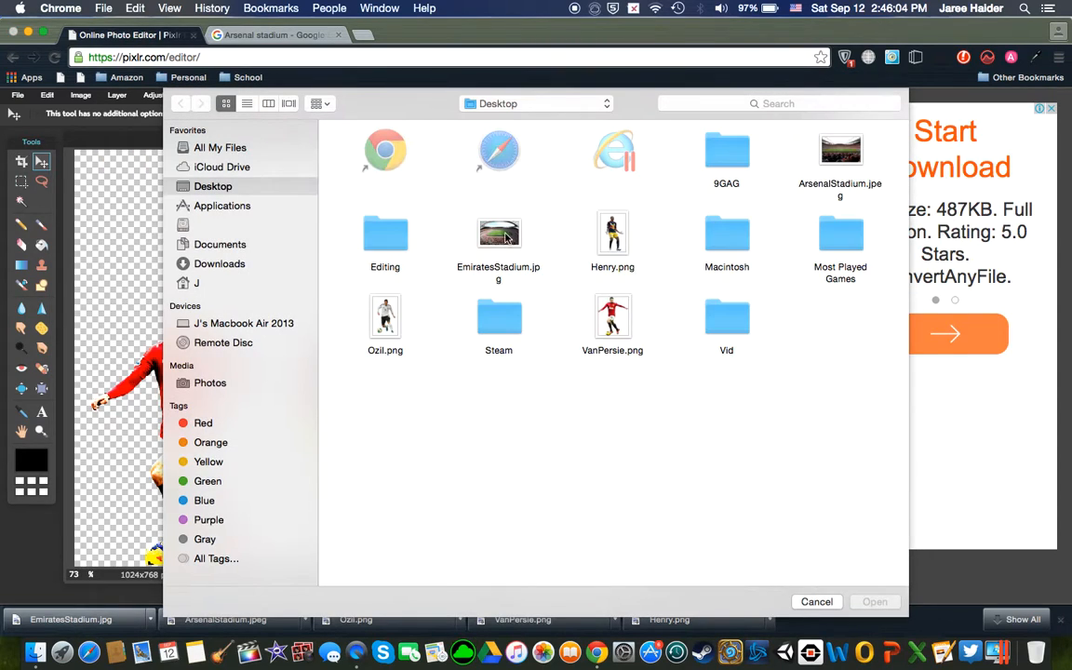
double_click(502, 239)
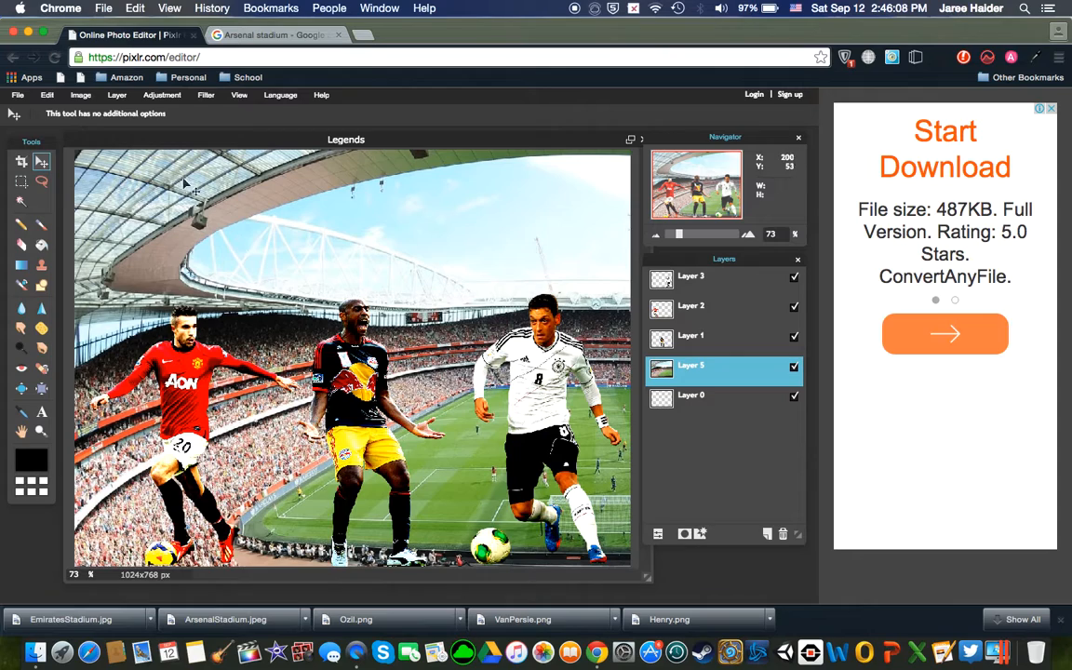
Free-transform the stadium layer, shrinking and repositioning it so the pitch sits behind the players and the photo still fills the canvas
left_click(47, 95)
left_click(72, 203)
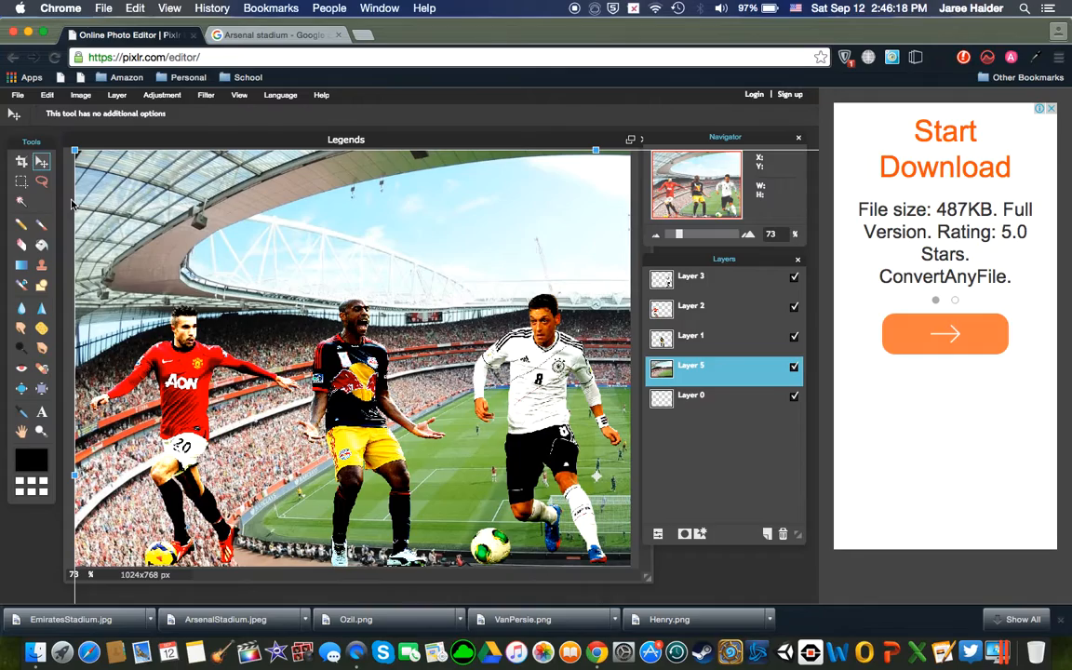
left_click_drag(75, 150, 247, 258)
left_click_drag(403, 319, 204, 230)
left_click_drag(51, 174, 3, 142)
left_click_drag(348, 242, 308, 213)
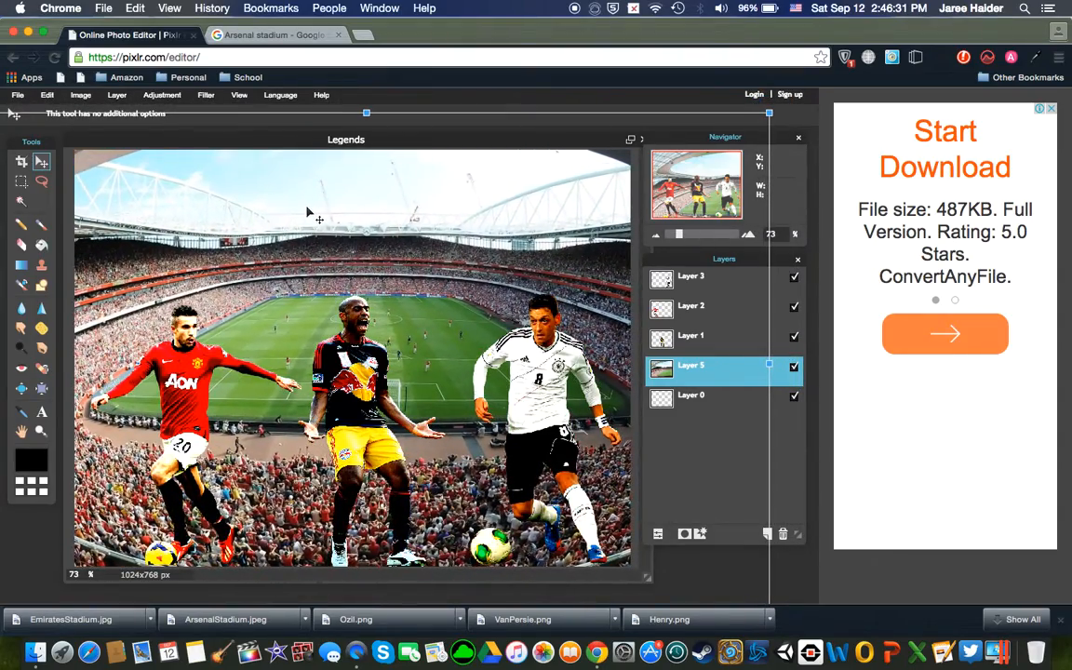
left_click(170, 98)
left_click(360, 376)
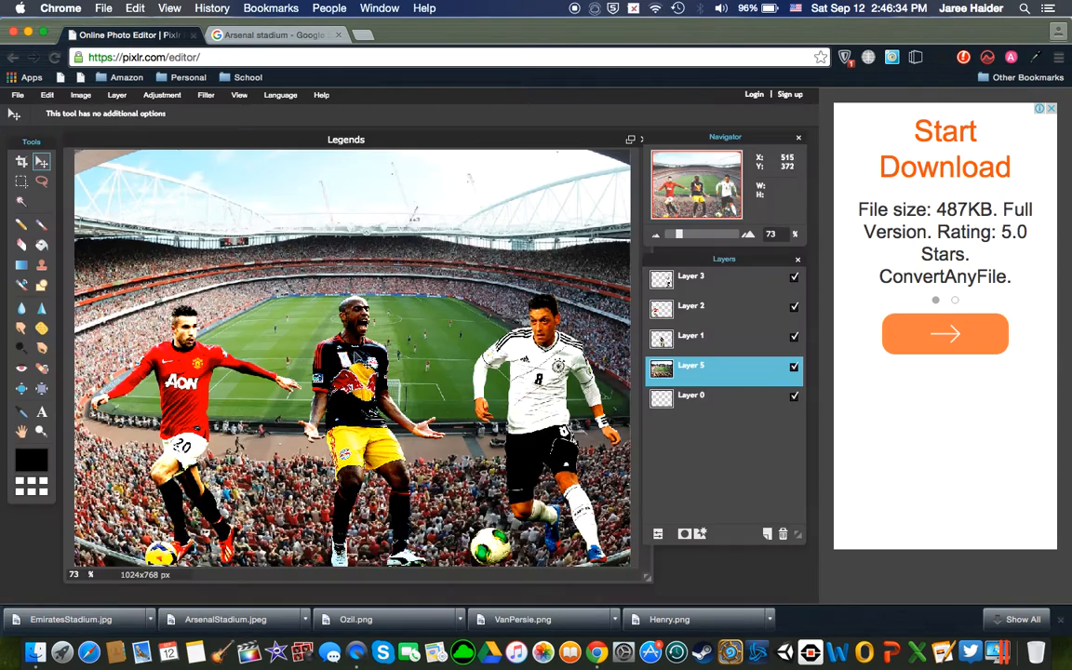
Darken the stadium layer with Brightness & Contrast, setting brightness to -48 and contrast to 100
left_click(166, 95)
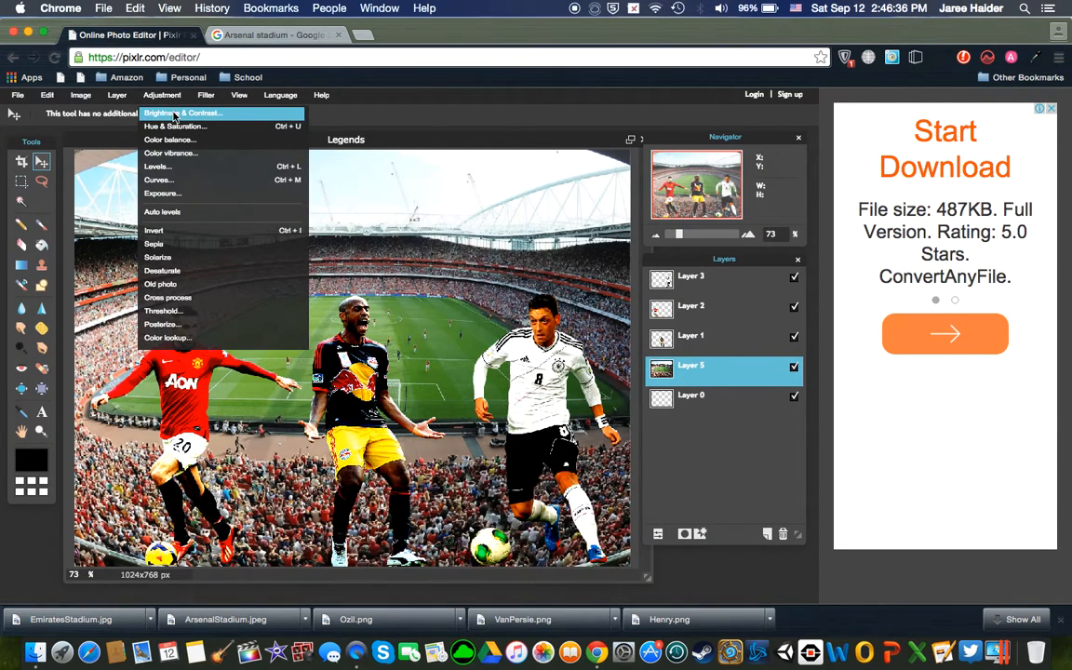
left_click(175, 113)
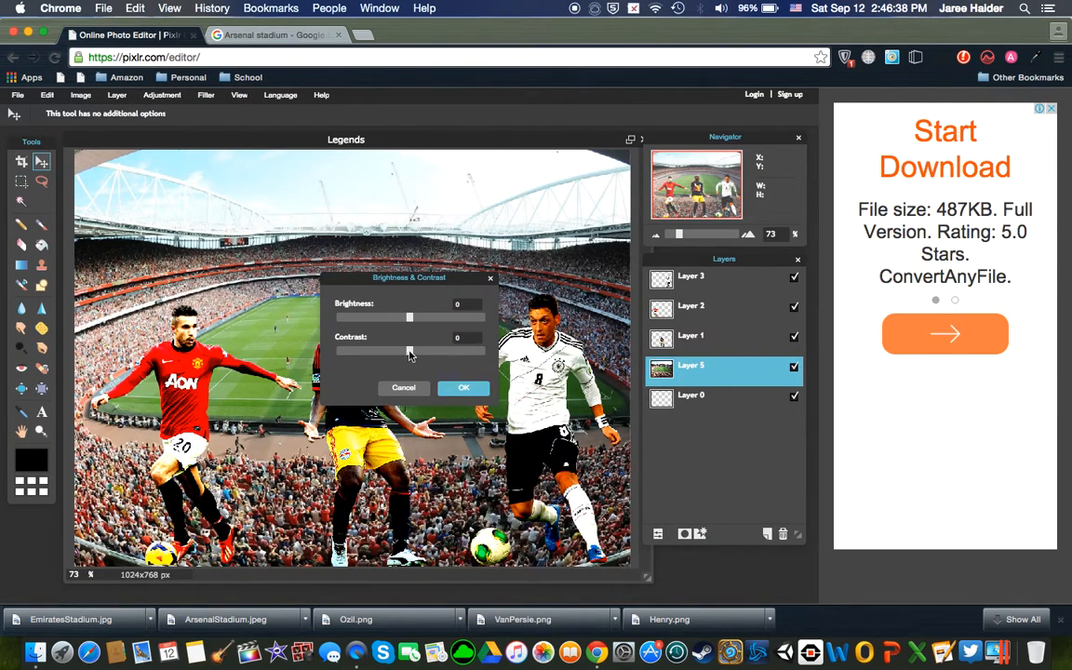
left_click_drag(409, 352, 485, 351)
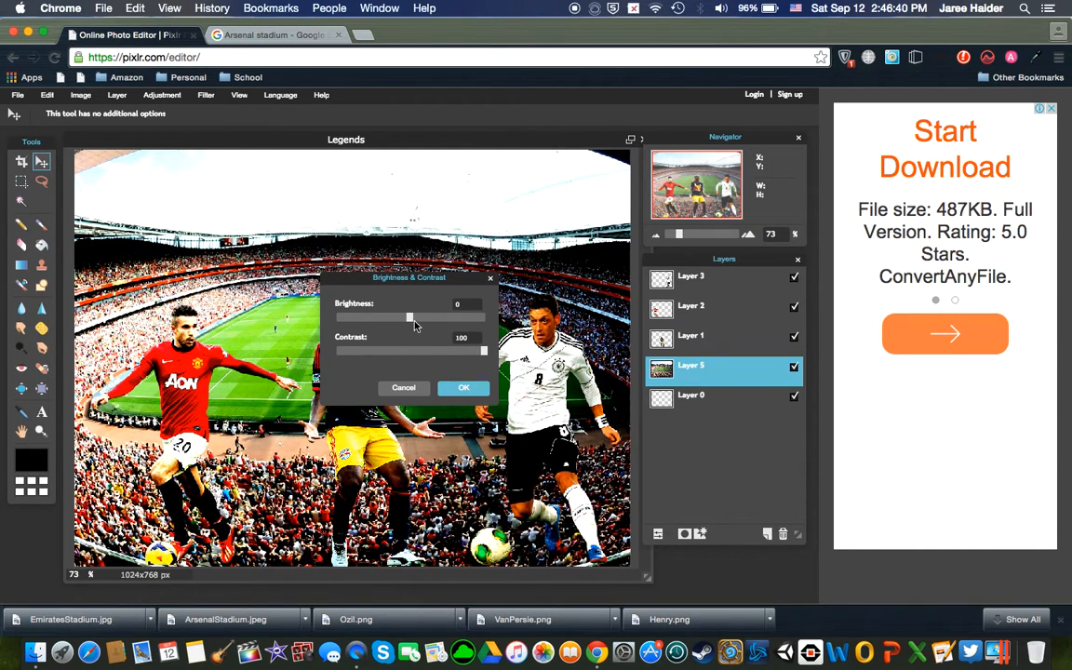
left_click_drag(408, 325, 374, 321)
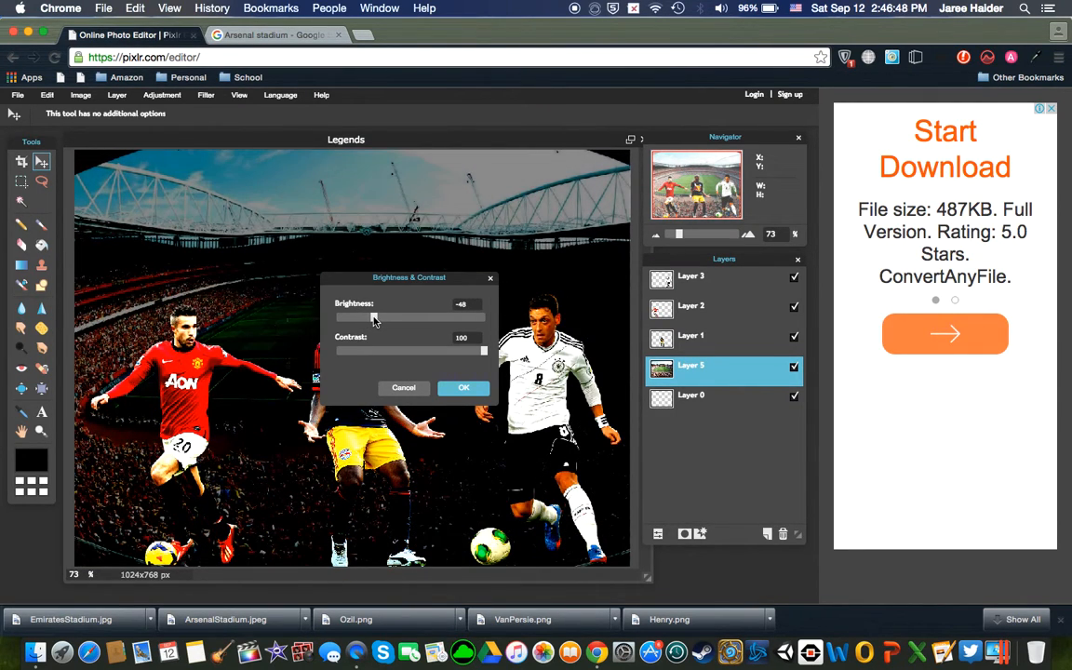
left_click(446, 389)
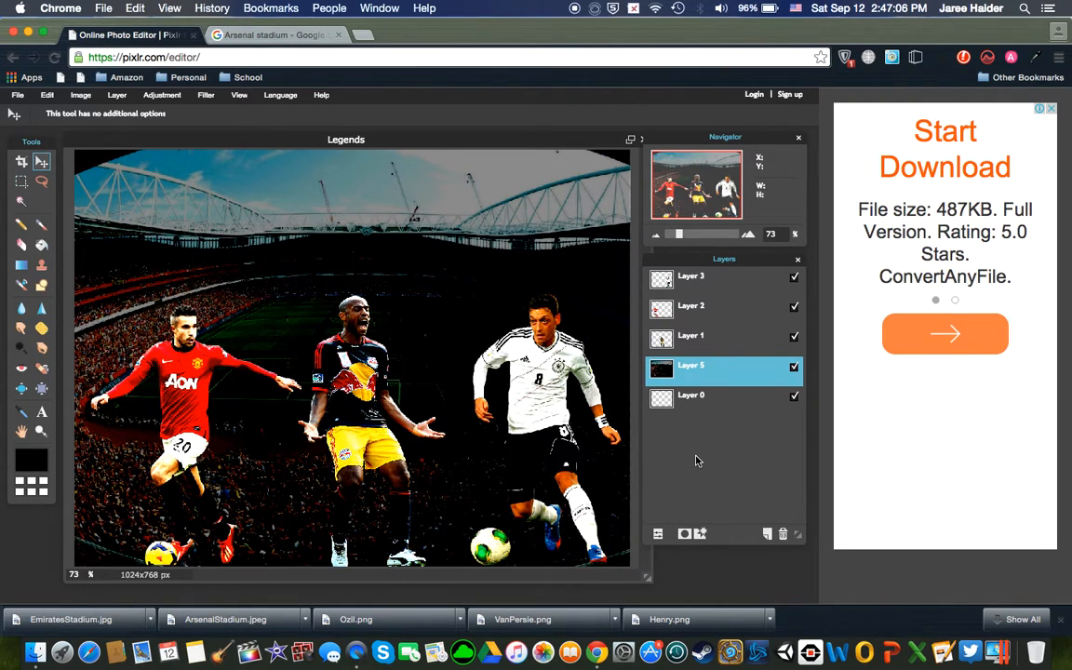
Add the text "One More Game" on three lines in the upper-left corner of the canvas at size 55
left_click(44, 415)
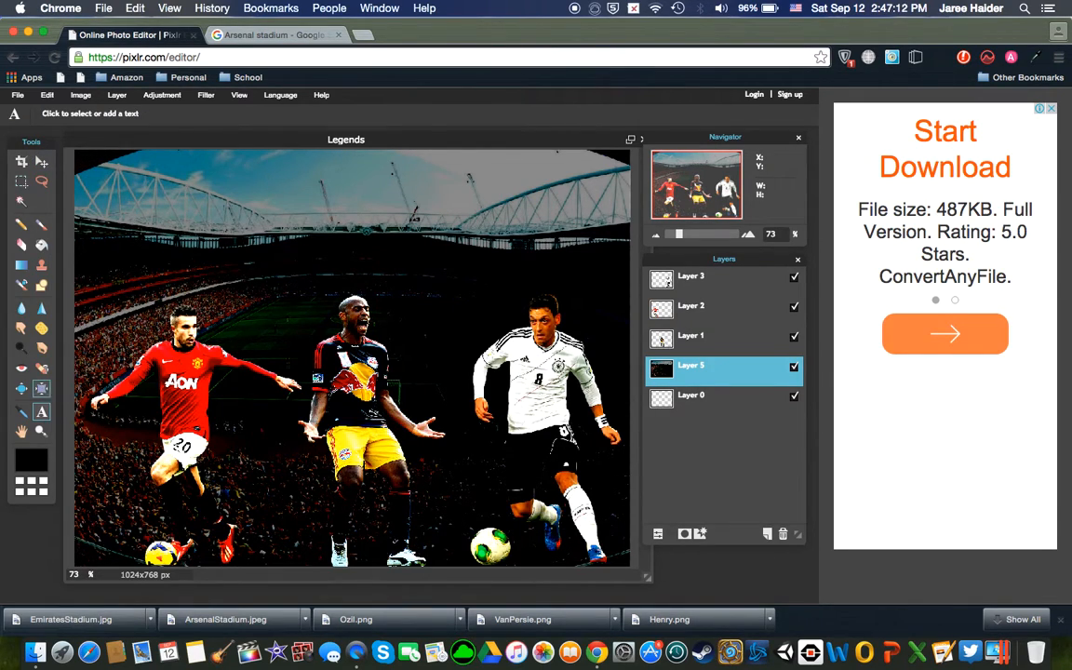
left_click(91, 173)
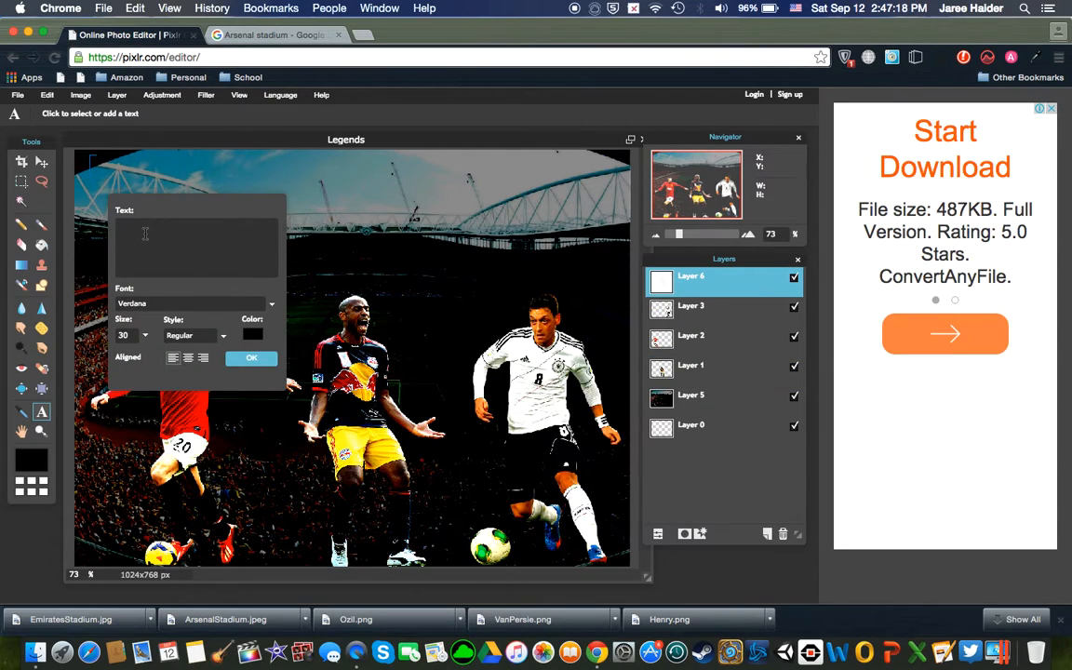
type("One More ")
type("Game")
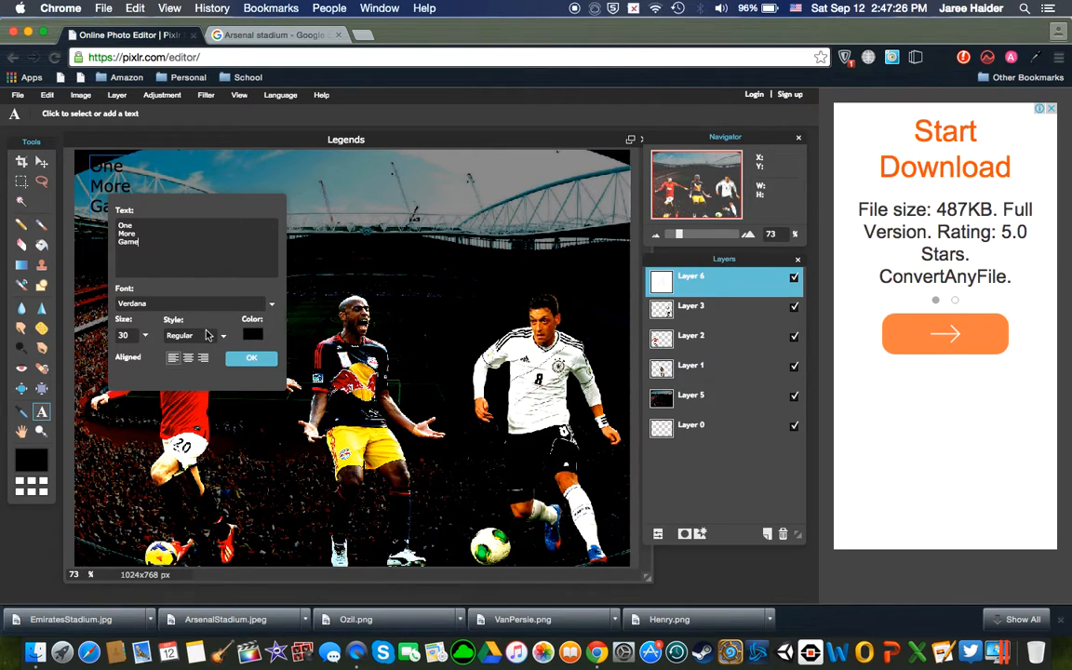
left_click(145, 336)
left_click_drag(90, 359, 103, 361)
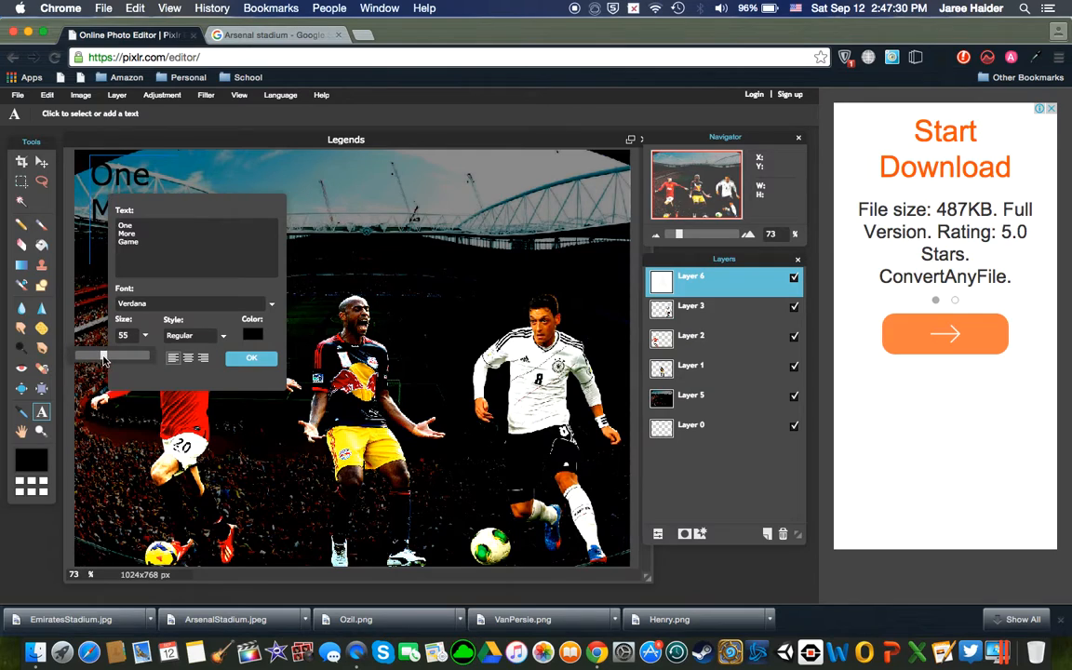
Try red and yellow for the text, and set its colour to orange-red eb350c
left_click(249, 341)
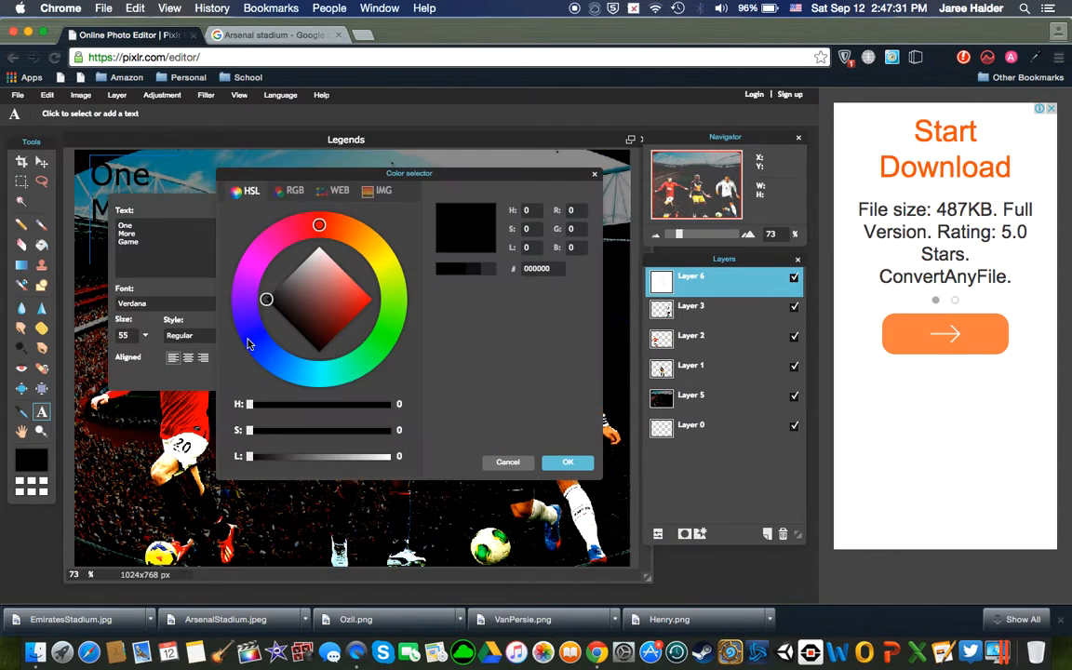
left_click(366, 302)
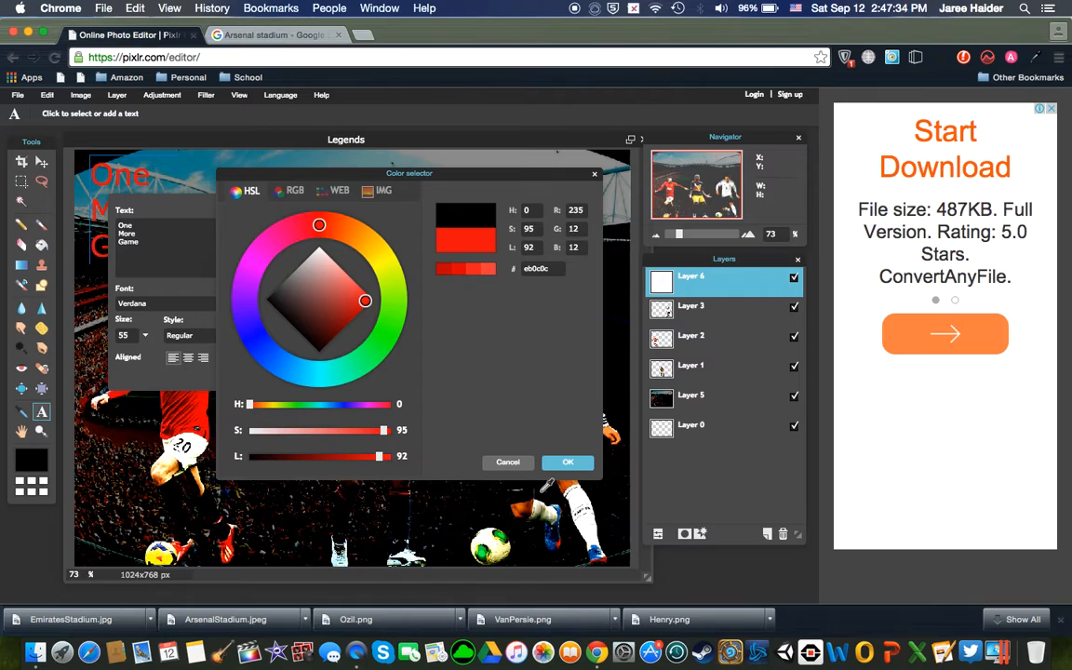
left_click(381, 255)
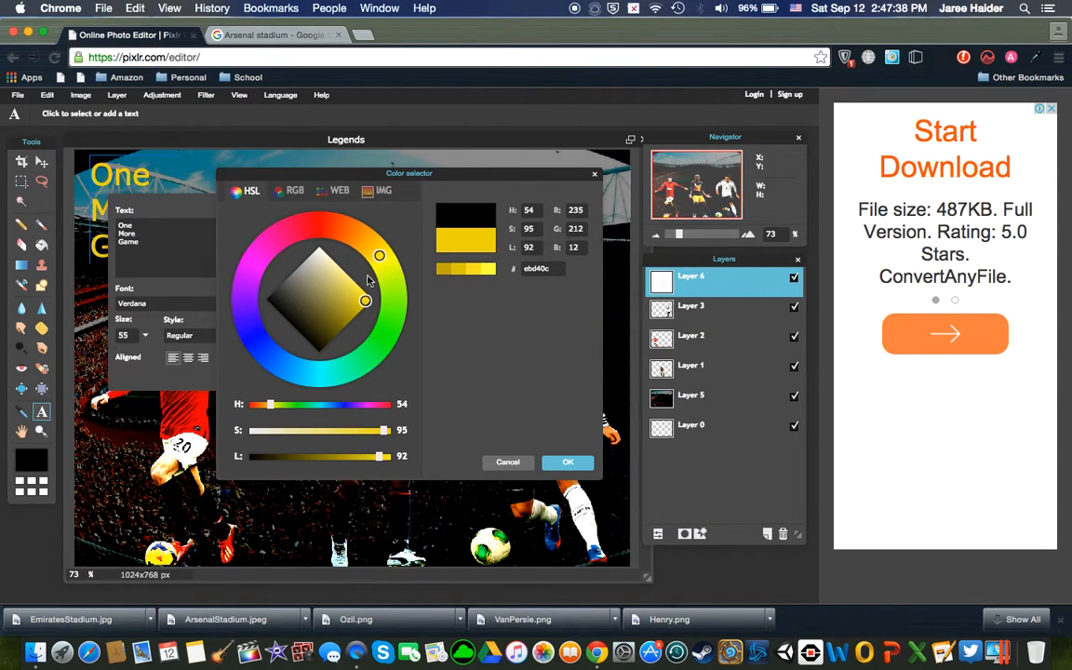
left_click(334, 226)
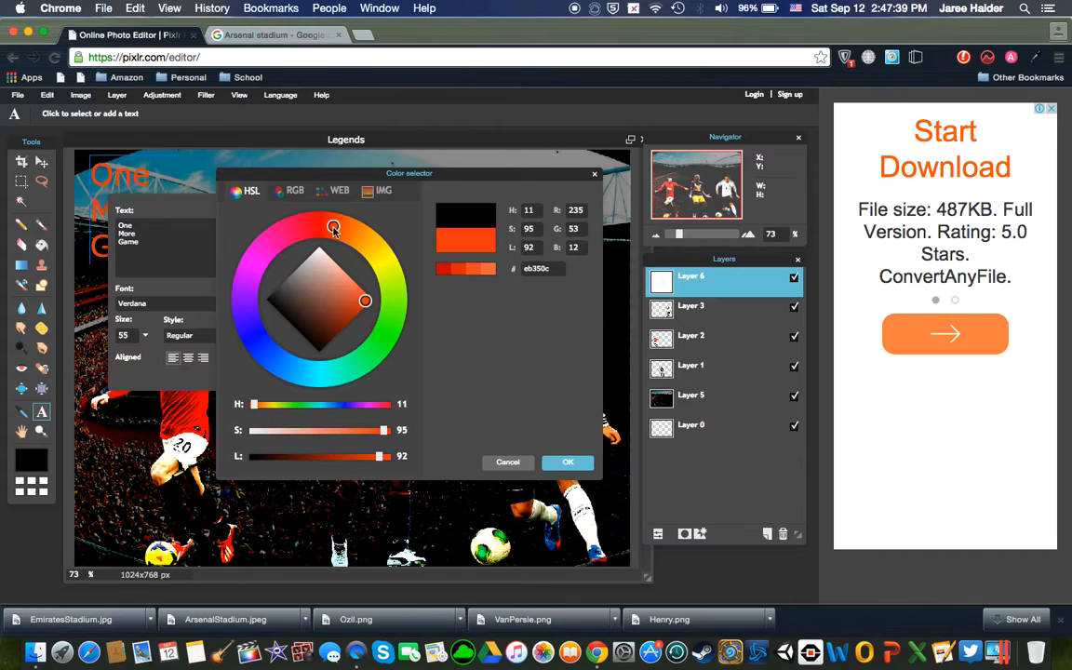
left_click(565, 463)
Format the "One More Game" text in the Marlett font with Bold style and size 73
left_click(158, 305)
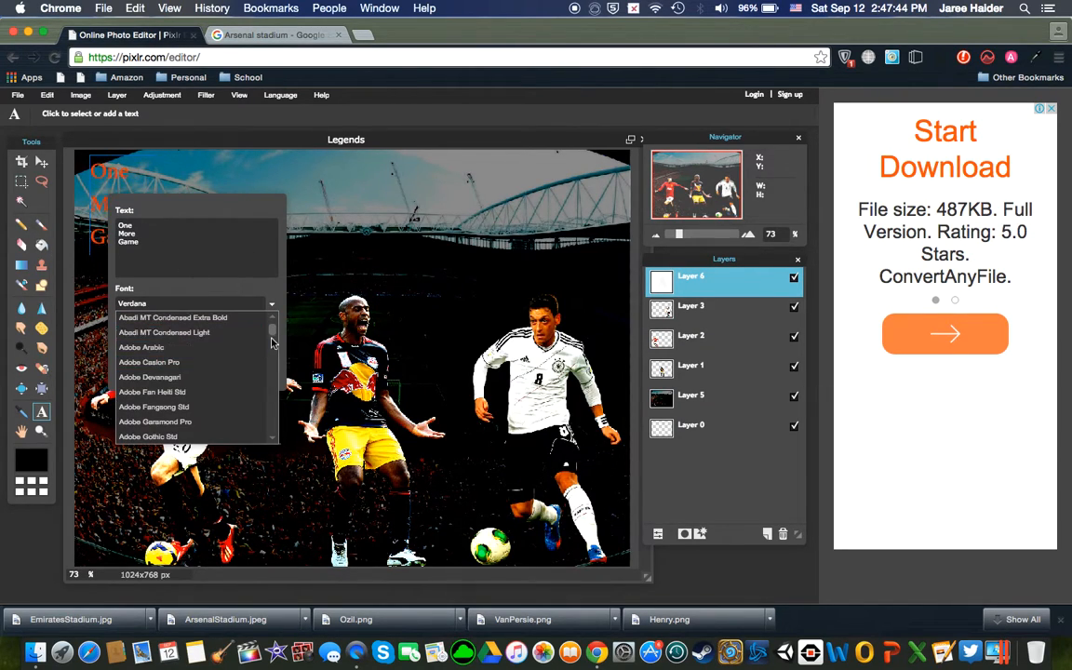
left_click_drag(272, 339, 272, 383)
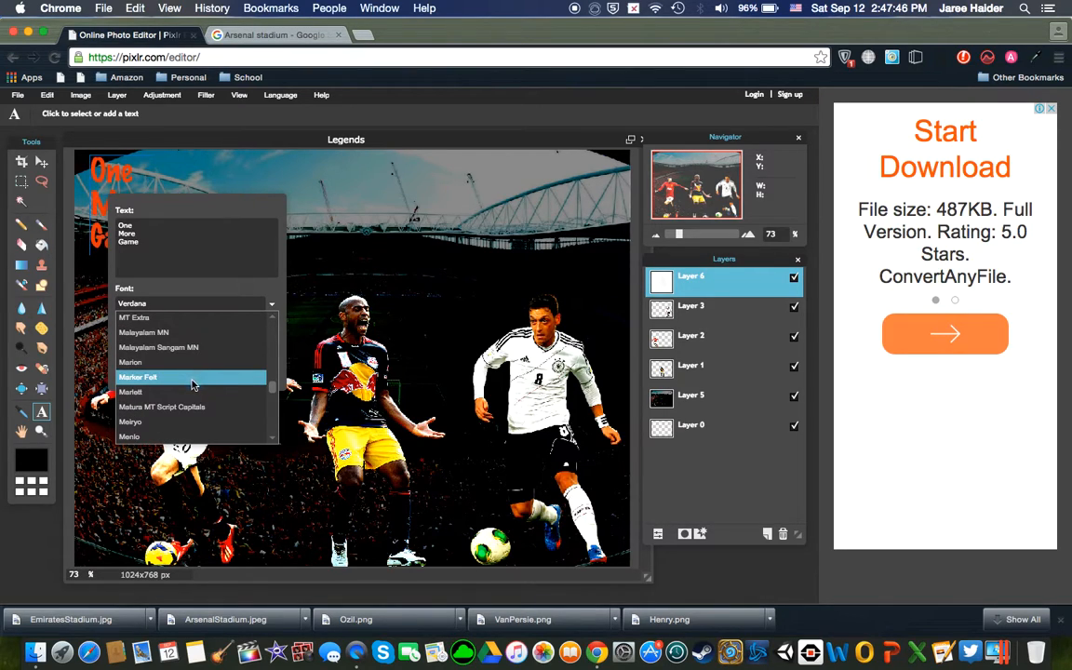
left_click(191, 392)
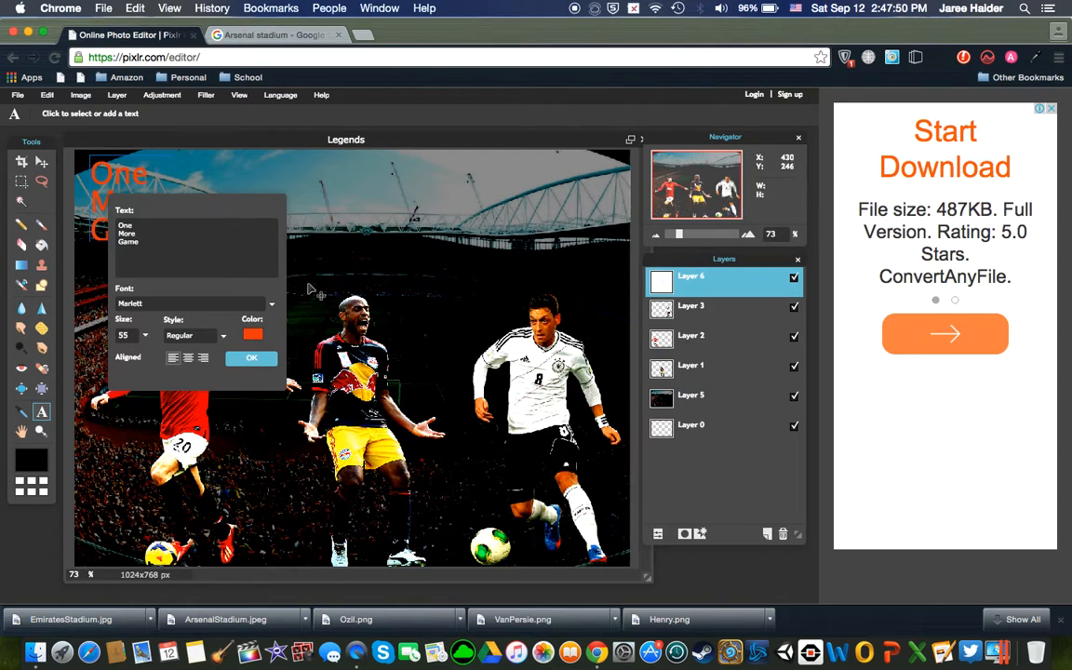
left_click_drag(182, 214, 411, 241)
left_click(453, 365)
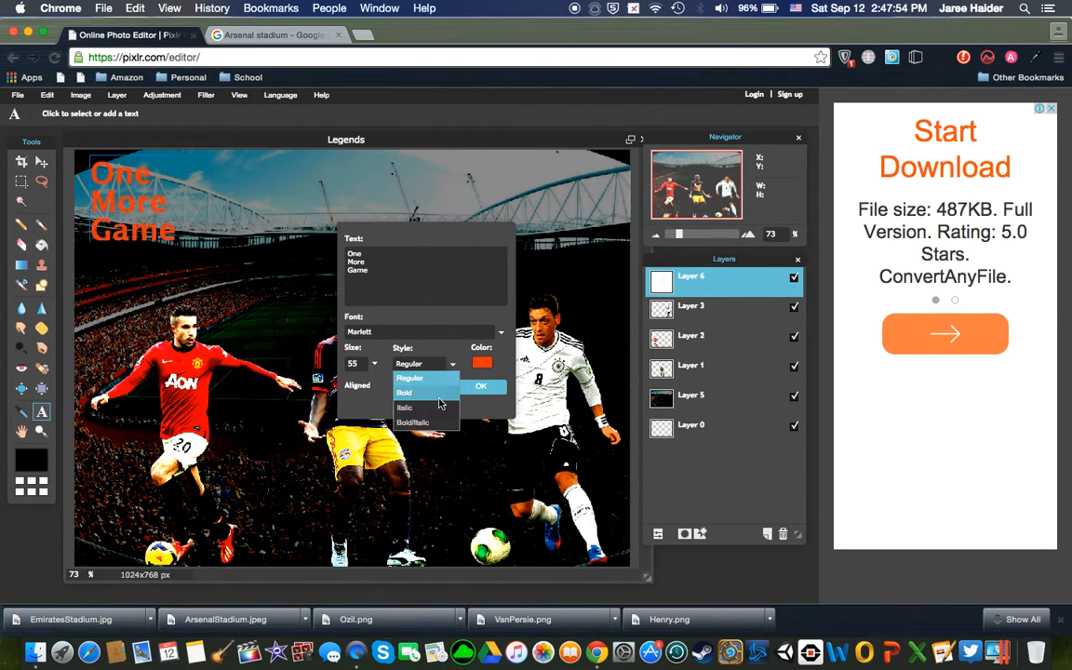
left_click(439, 393)
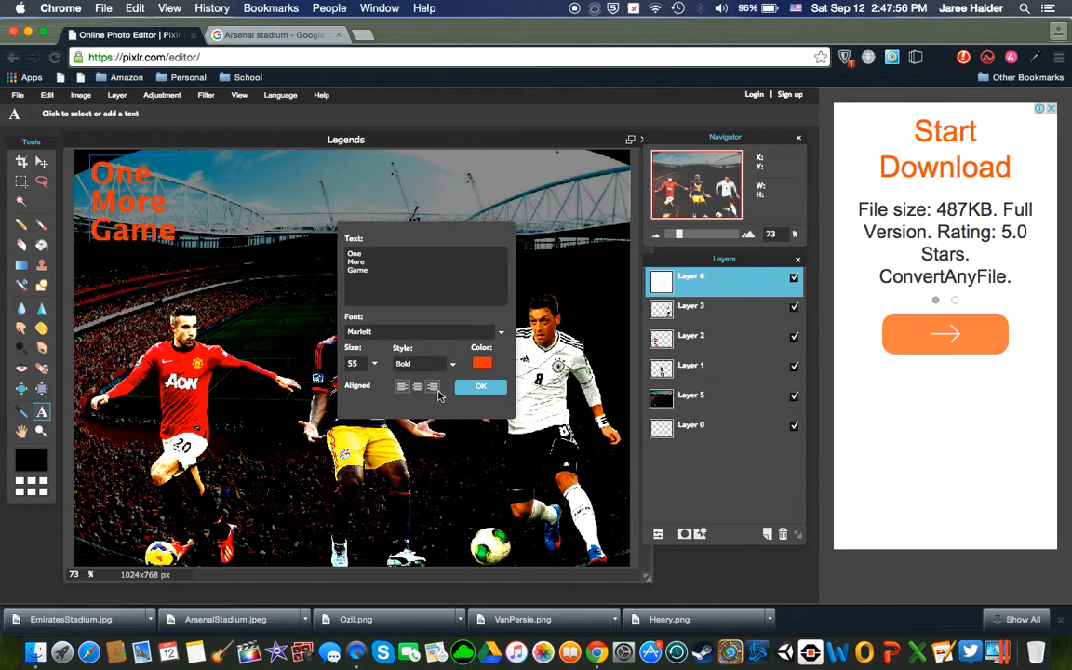
left_click_drag(341, 389, 343, 390)
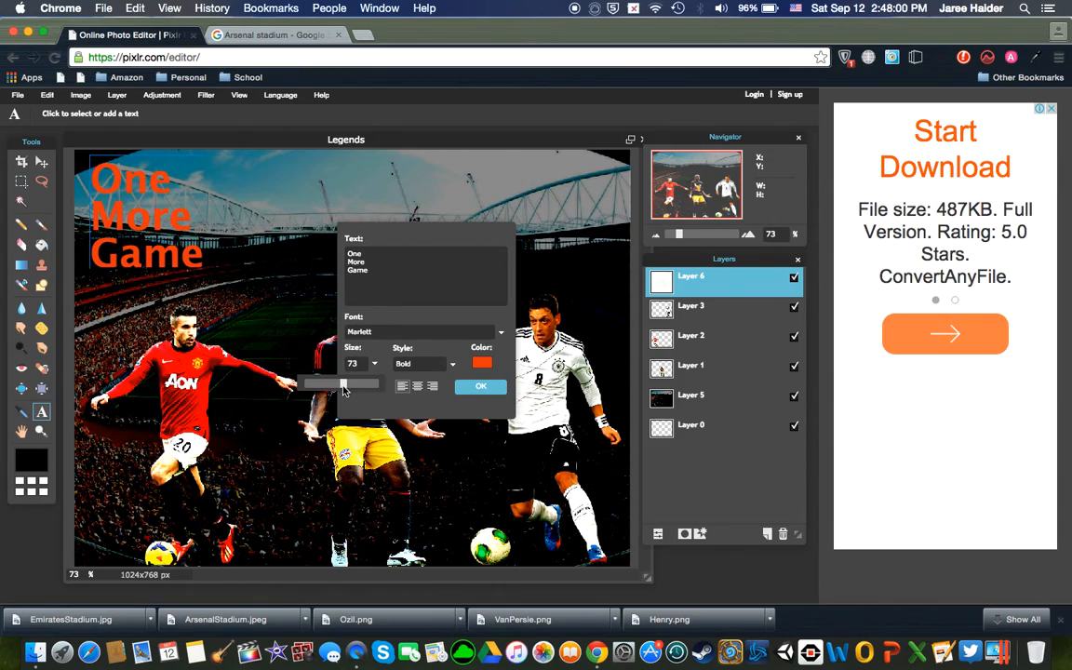
Apply the formatted "One More Game" text to the canvas and briefly check the Arsenal stadium image search
left_click(478, 388)
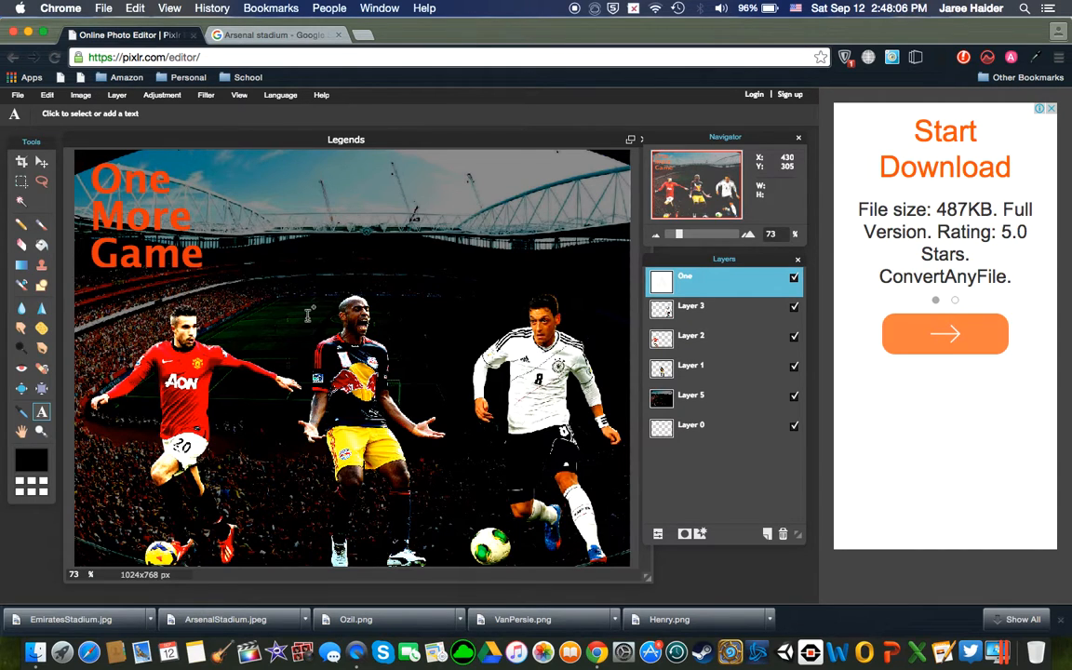
left_click(270, 35)
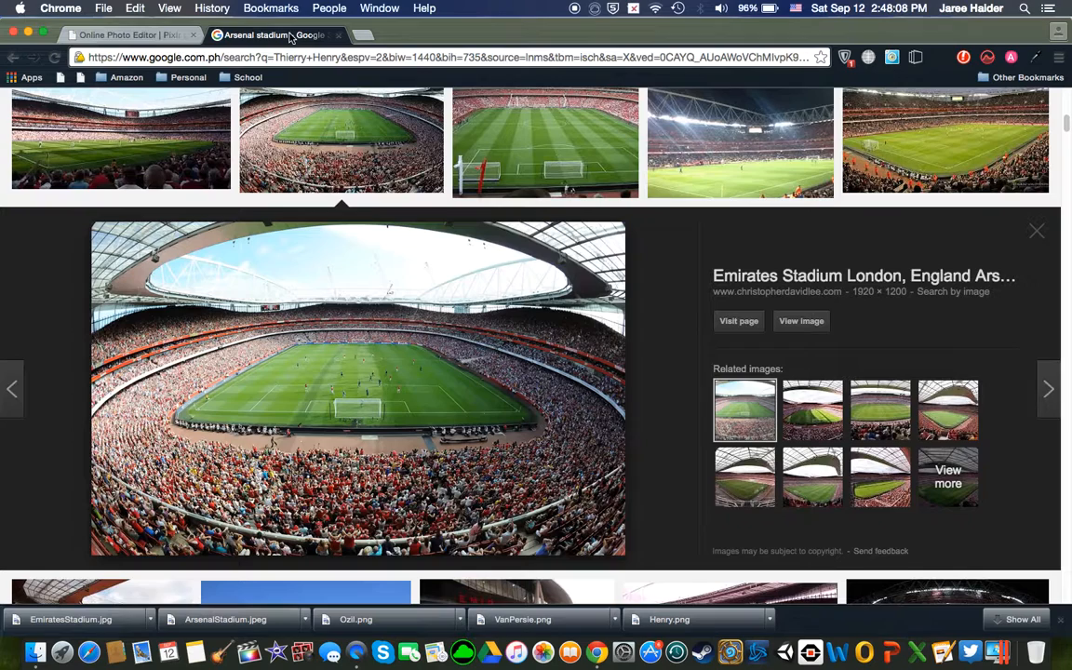
left_click(126, 34)
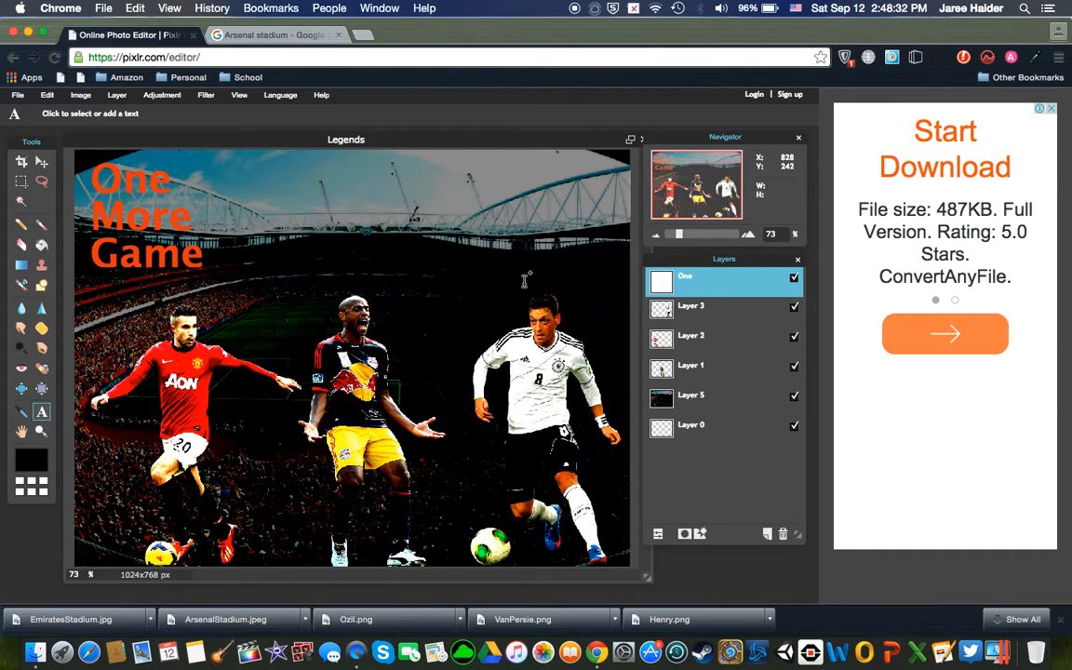
Save the wallpaper to the desktop as Legends in the PNG (Transparent, full quality) format
left_click(18, 97)
left_click(37, 151)
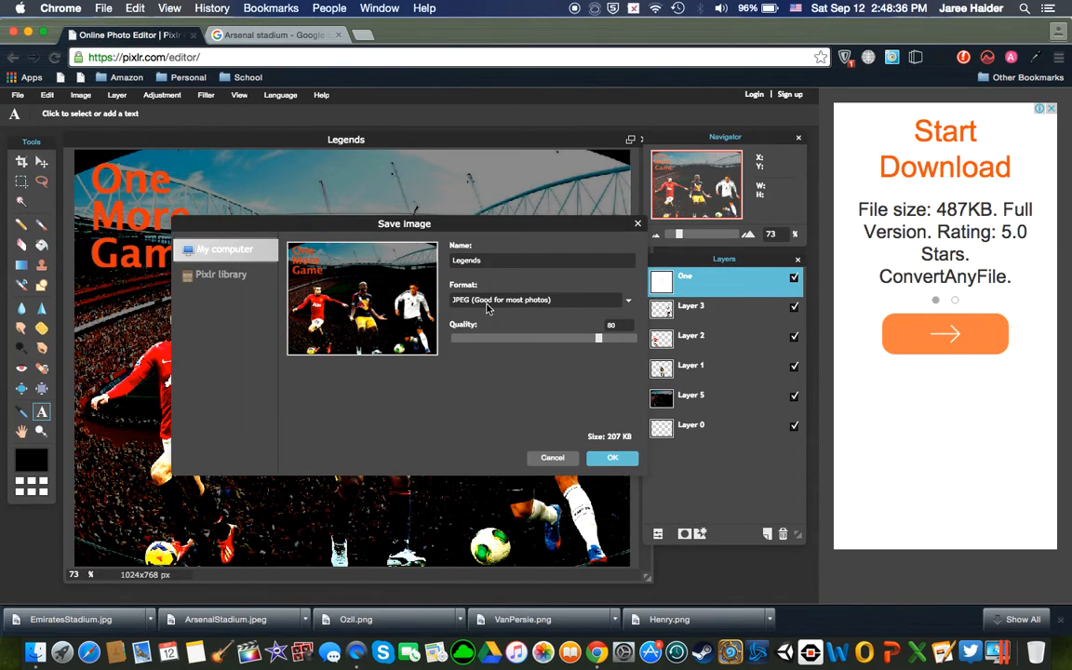
left_click(569, 303)
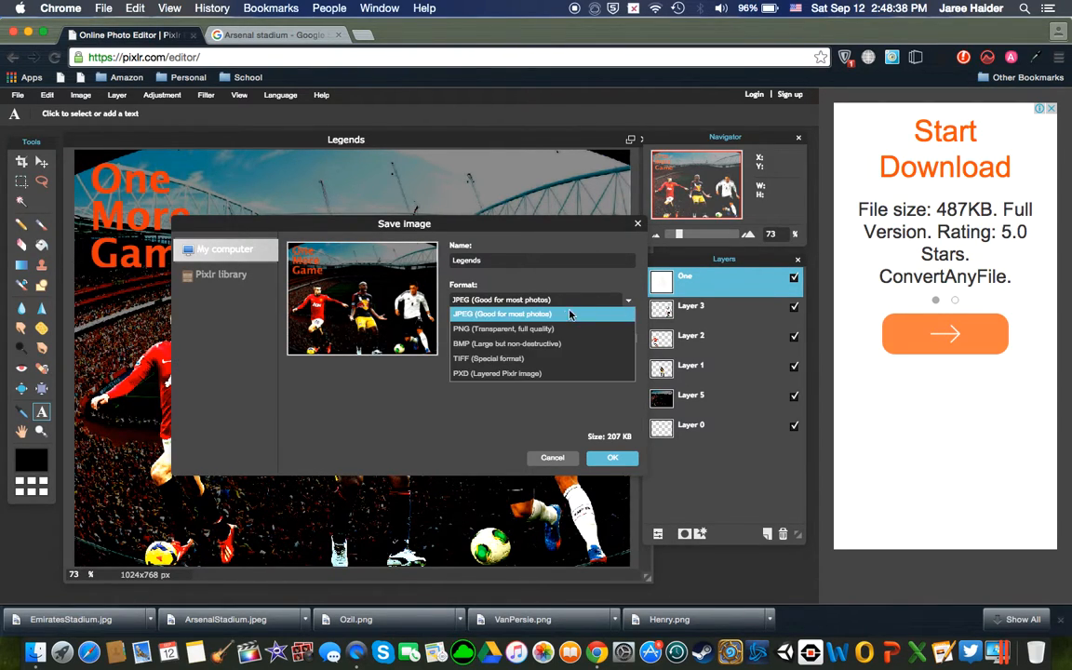
left_click(545, 328)
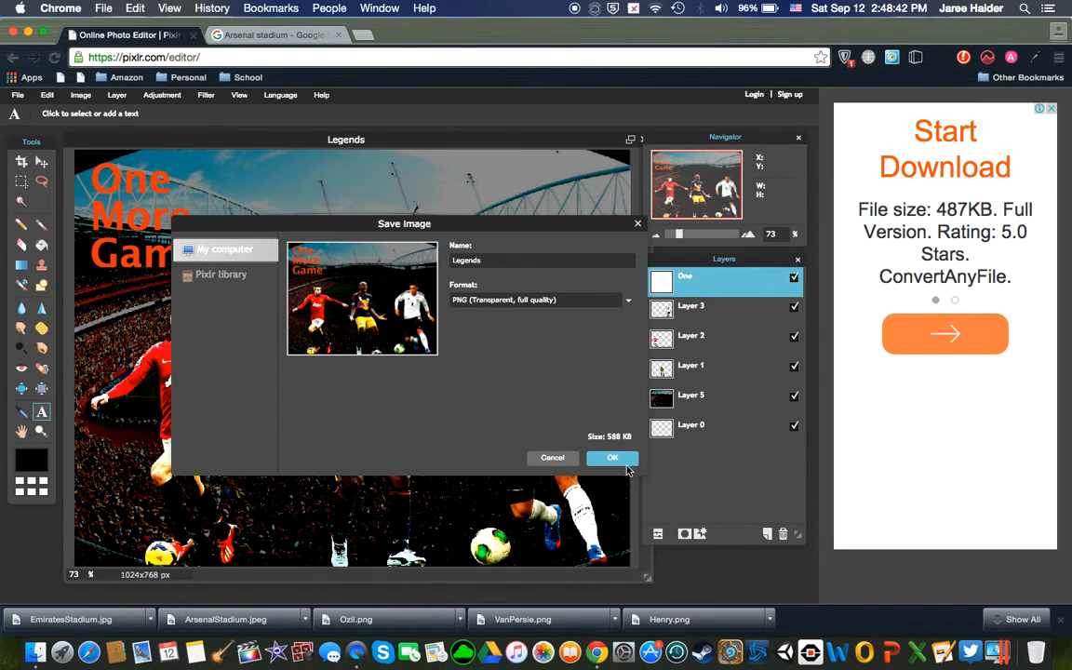
left_click(613, 457)
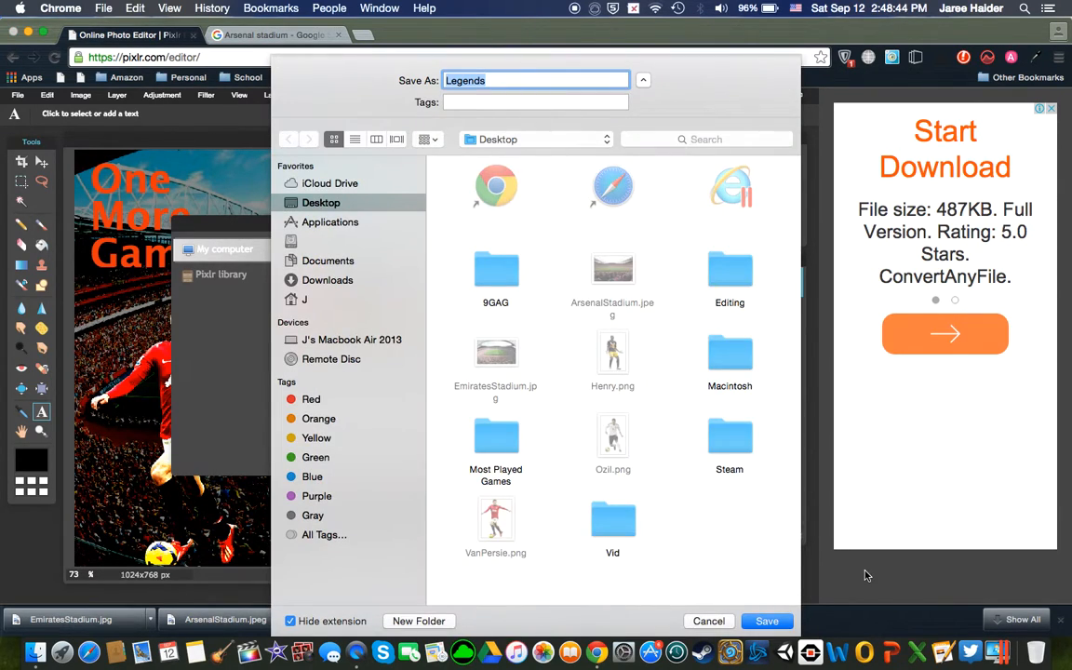
key("Return")
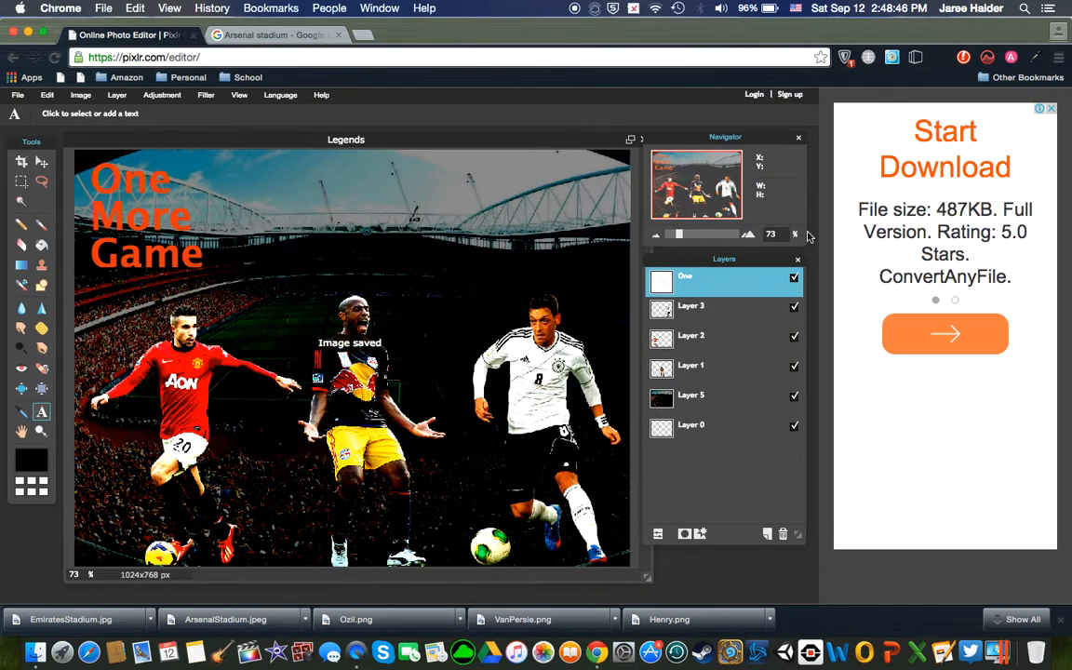
Close the browser window and confirm leaving the editor page
left_click(14, 31)
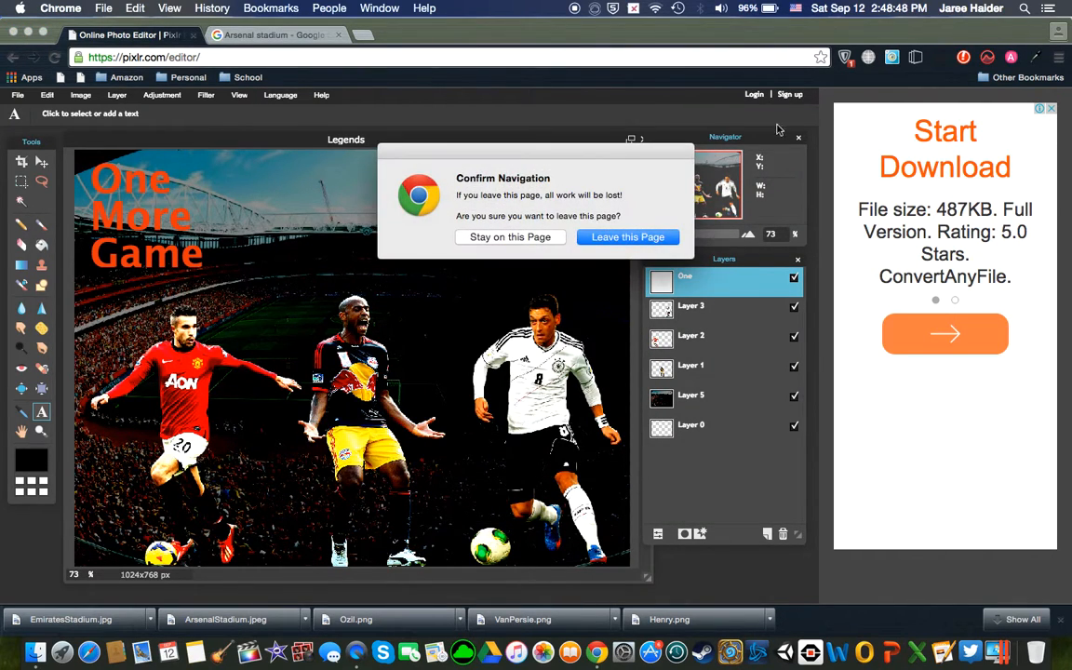
left_click(651, 236)
left_click_drag(560, 172, 690, 290)
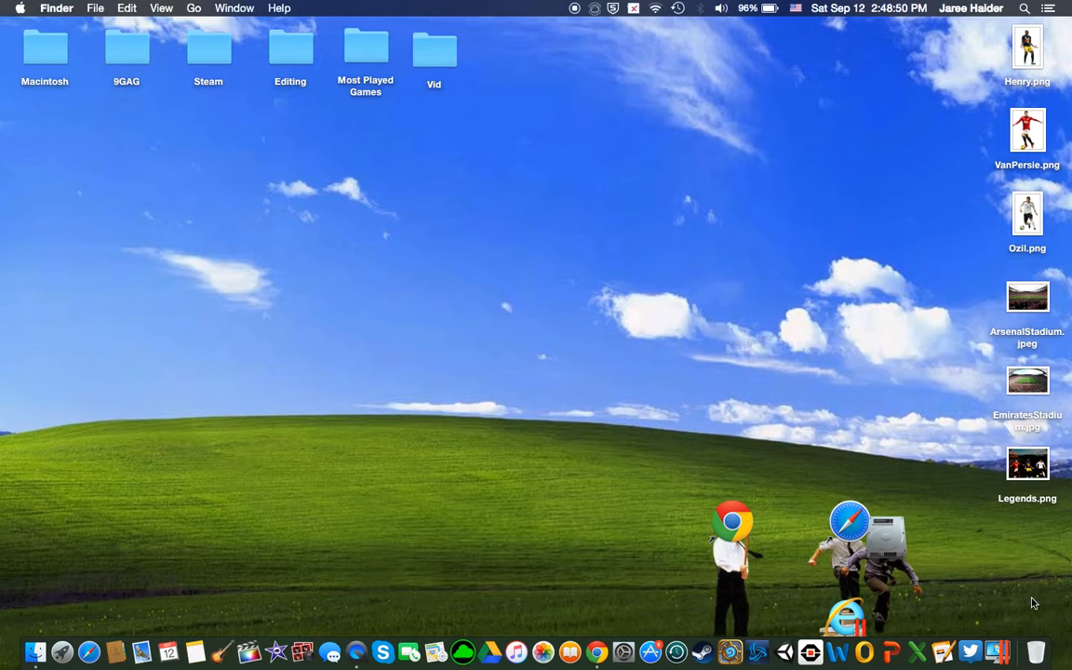
Open Legends.png from the desktop in Preview, view it full screen, dismiss the keychain and account prompts, and close it
left_click(1027, 465)
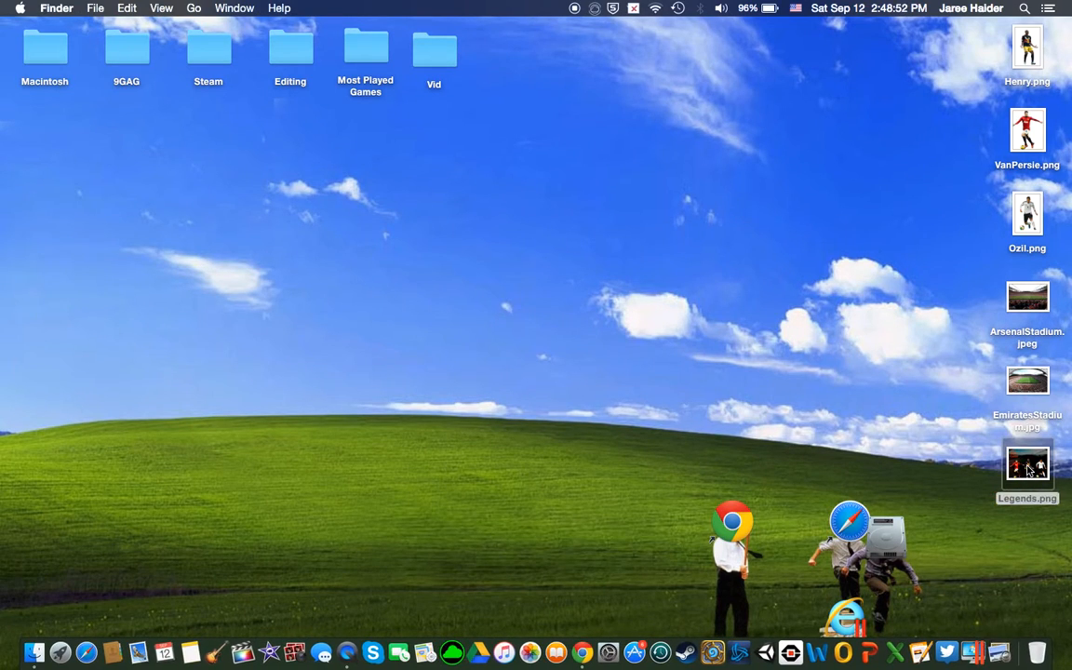
double_click(1027, 468)
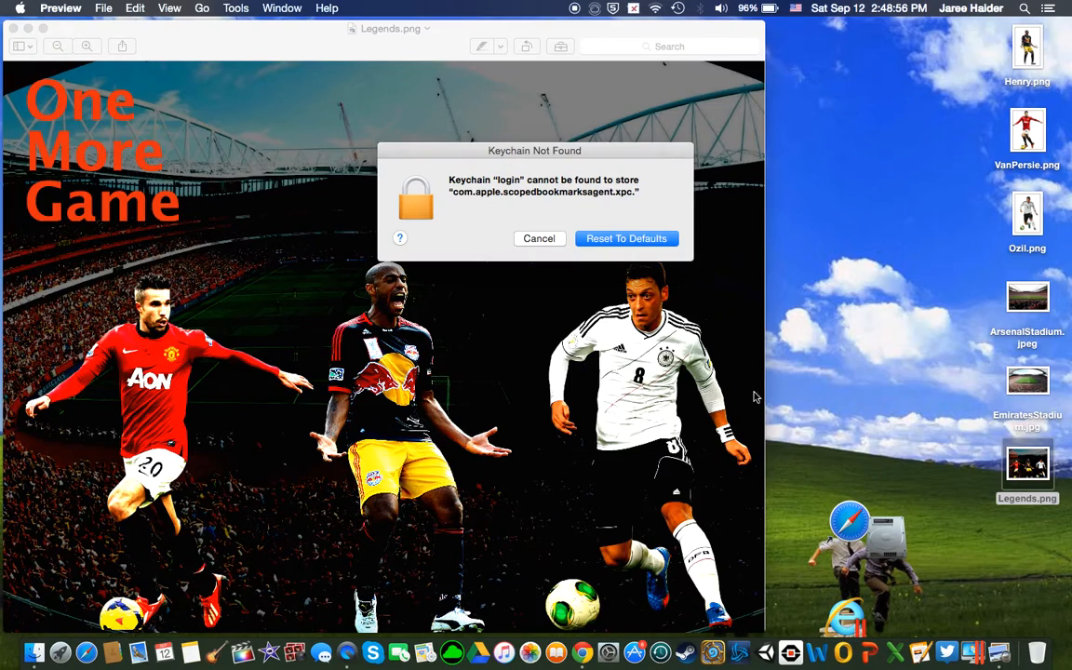
left_click(539, 238)
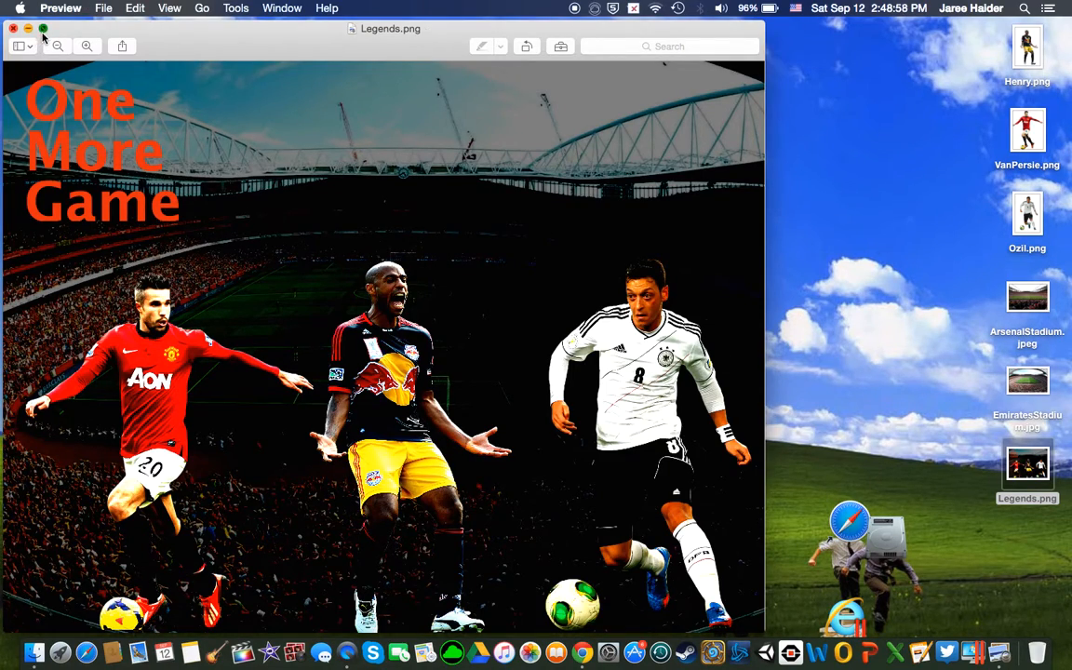
left_click(43, 29)
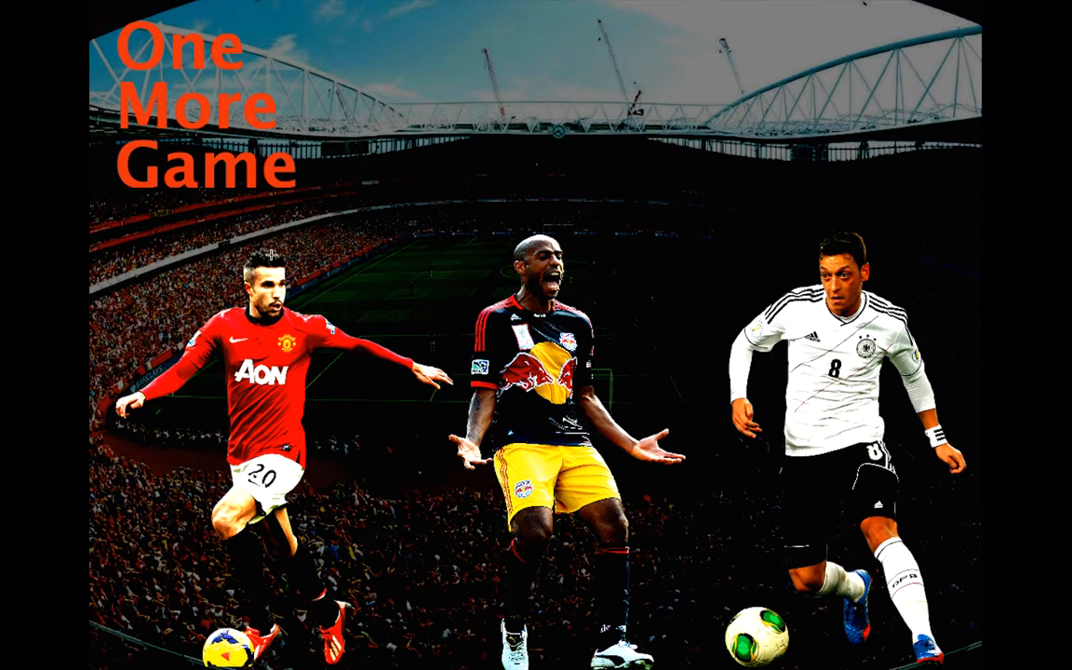
left_click(1033, 46)
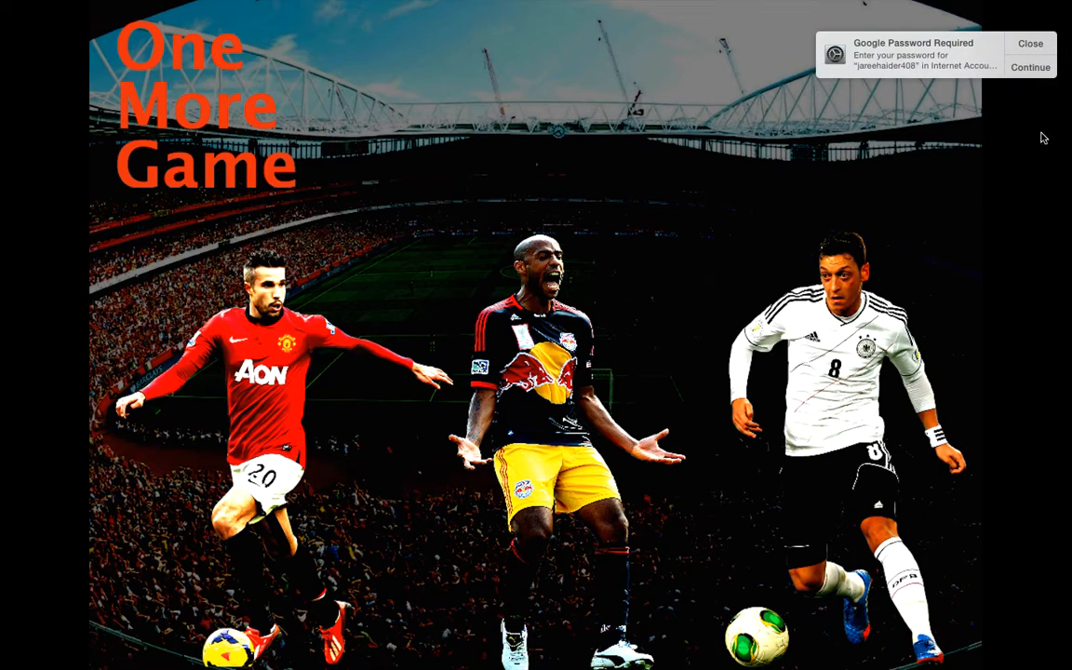
left_click(1030, 43)
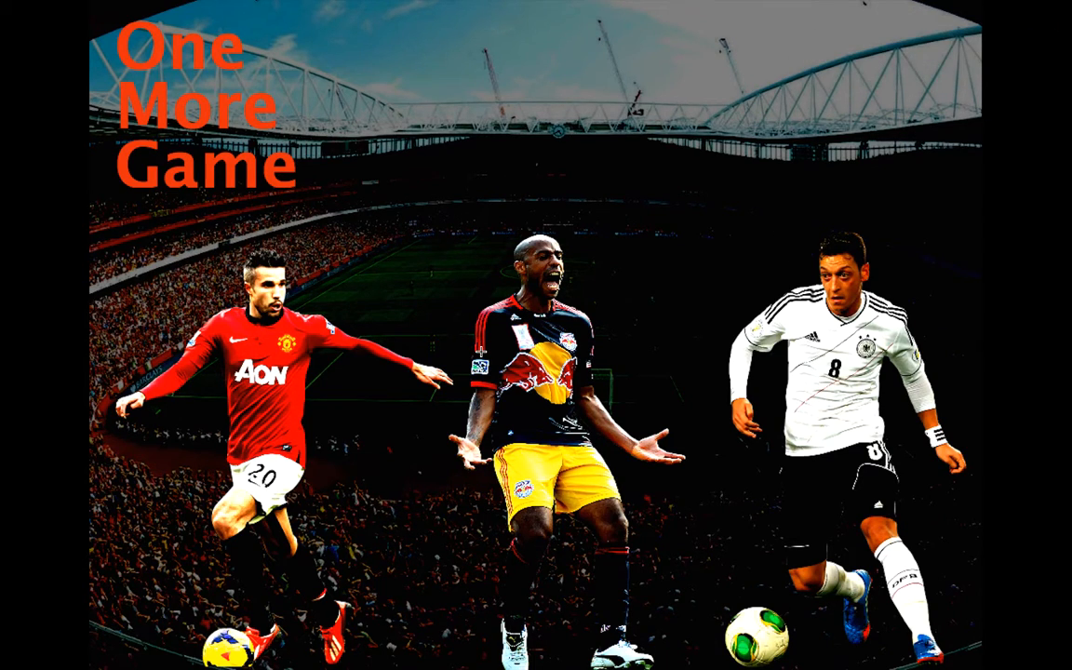
key("Escape")
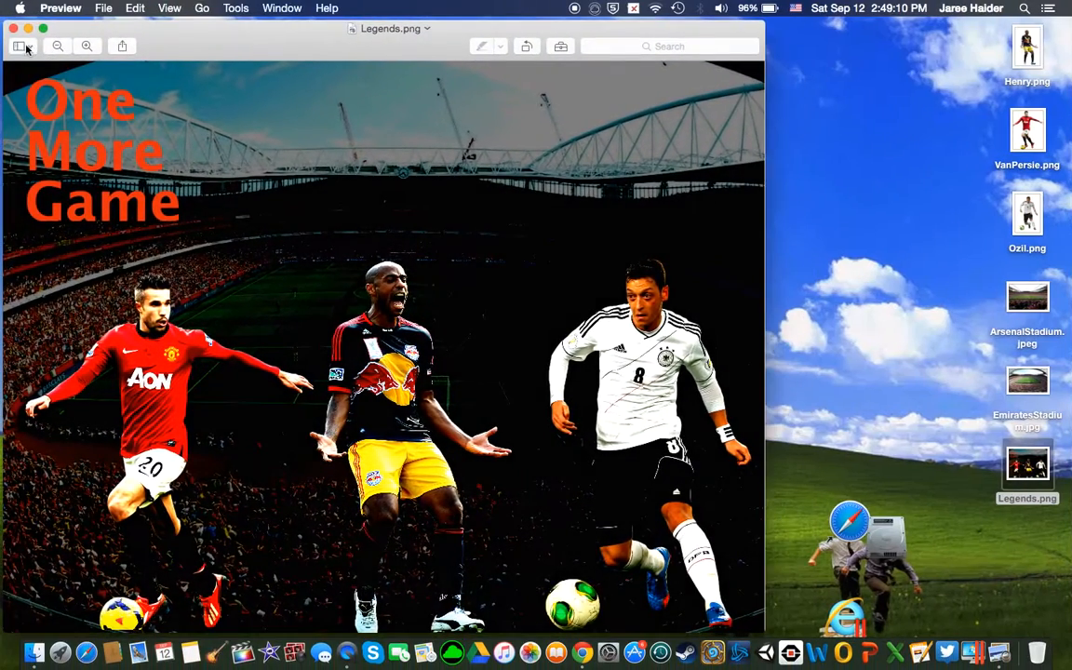
left_click(13, 29)
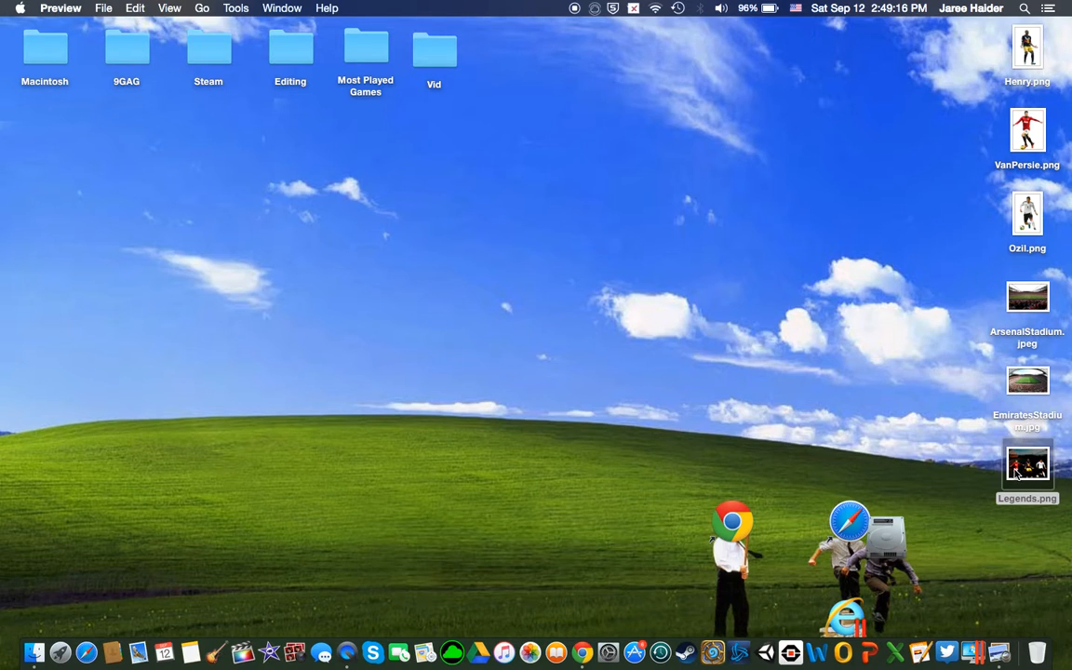
Open Henry.png in Preview, delete a rectangular area over the top of the player's head, and close the image
left_click(1027, 56)
double_click(1027, 58)
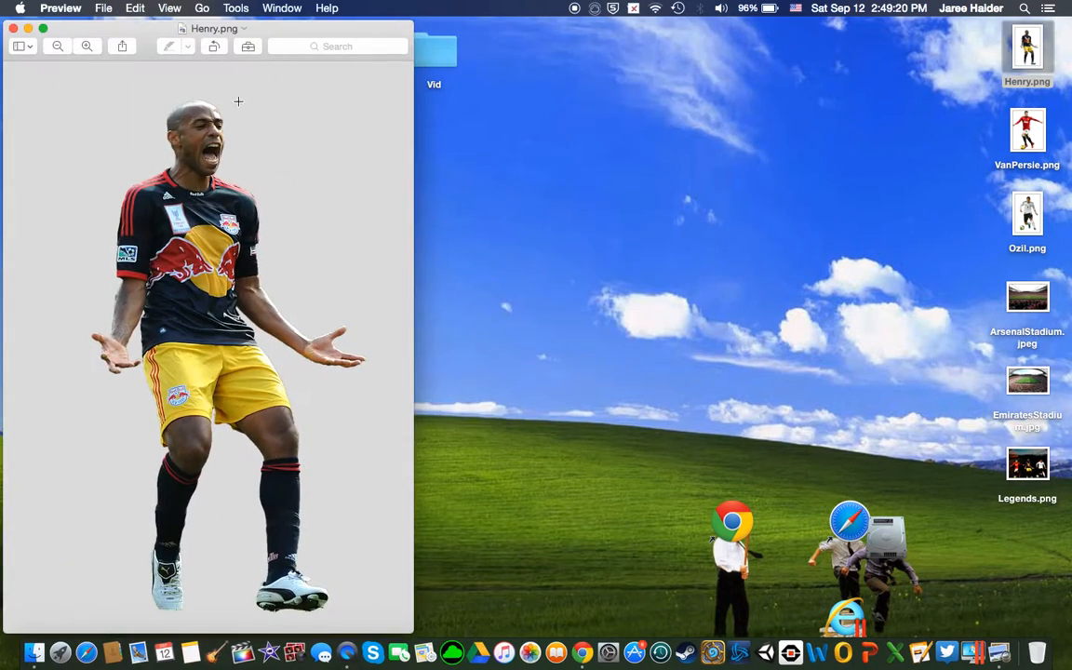
left_click_drag(176, 91, 230, 114)
key("BackSpace")
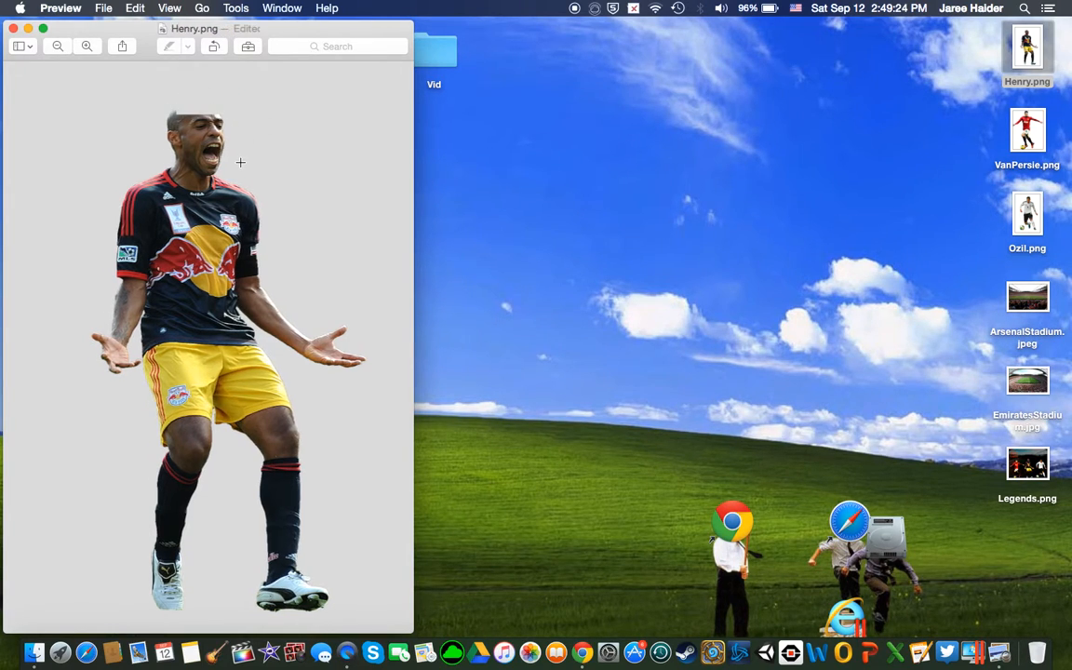
left_click(13, 29)
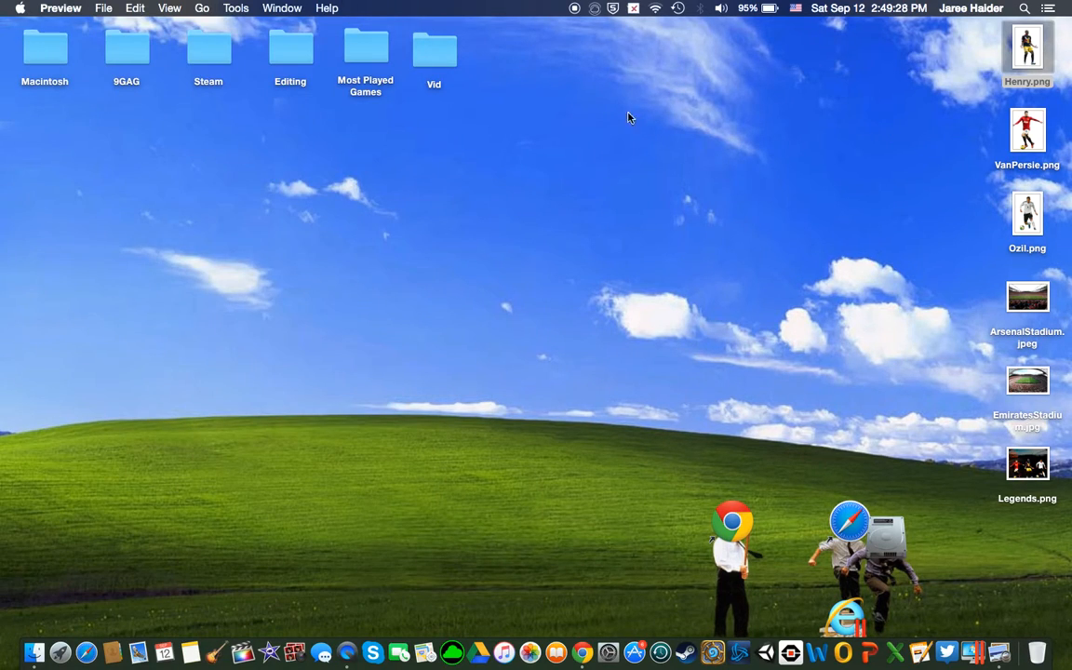